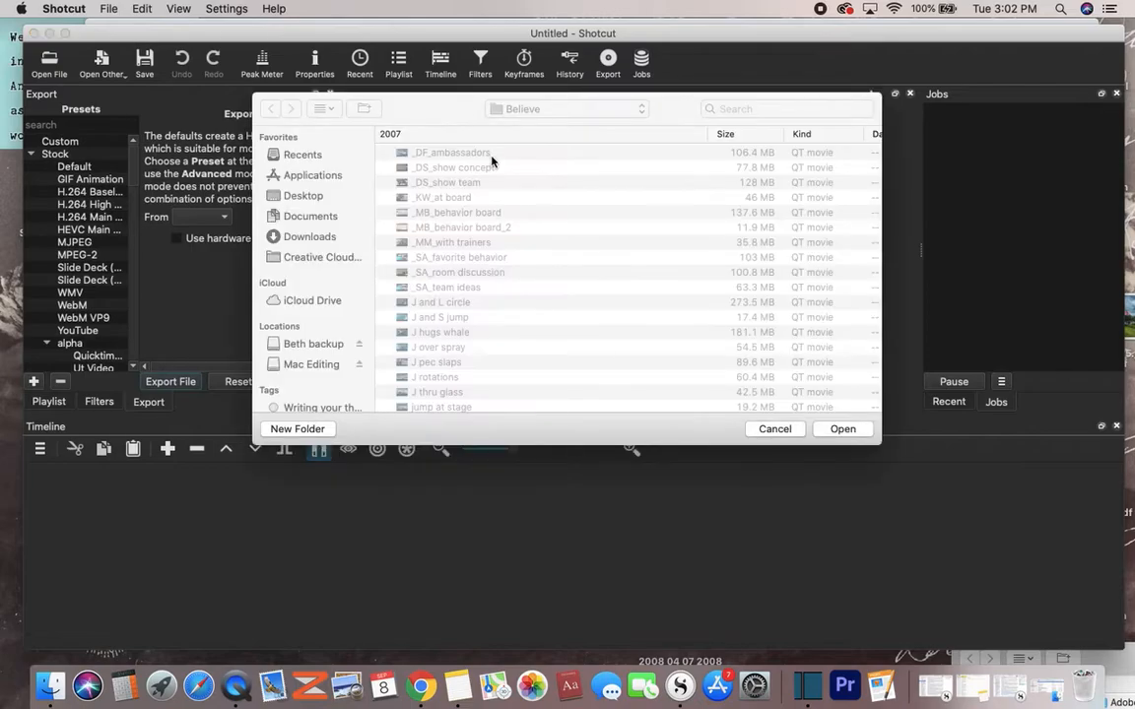
# Choose the Tutorial 3 demo folder as the new project's projects folder
pyautogui.click(528, 114)
pyautogui.click(522, 198)
pyautogui.click(527, 116)
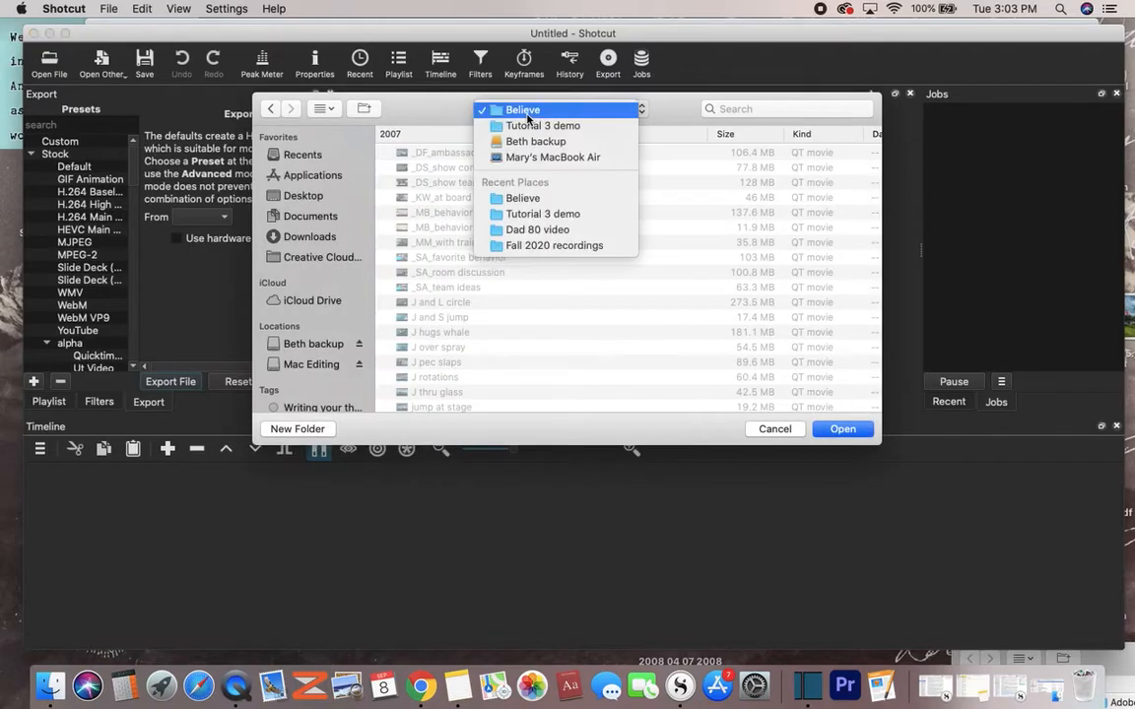
pyautogui.click(544, 217)
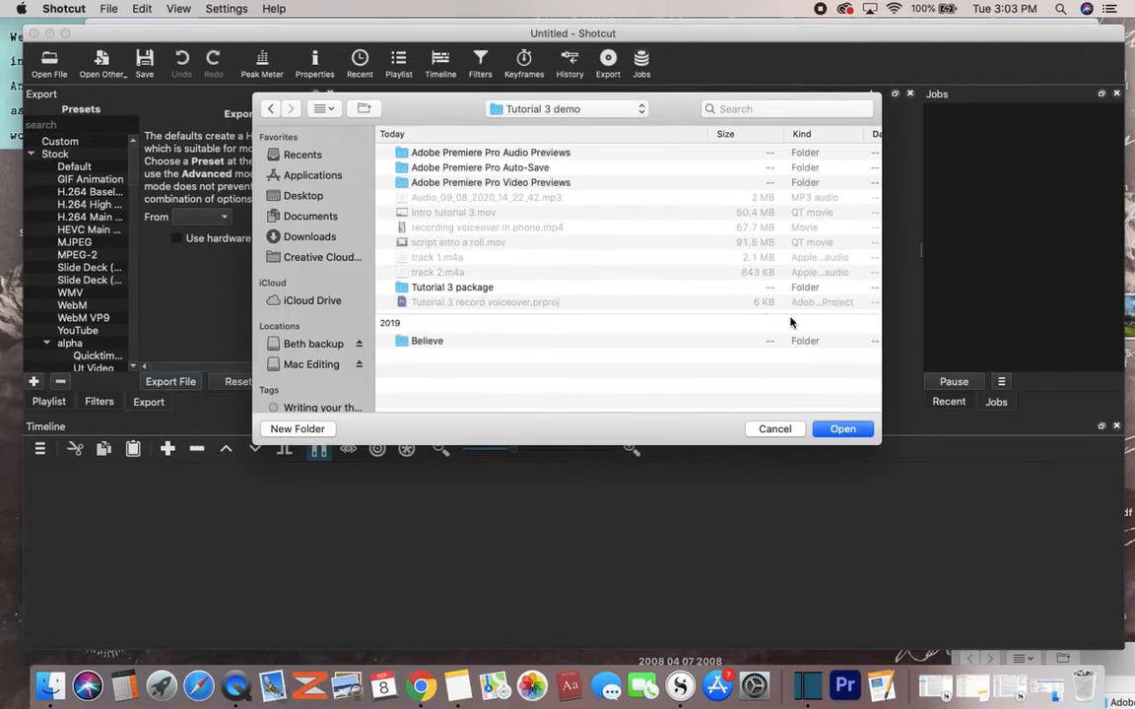
pyautogui.click(838, 431)
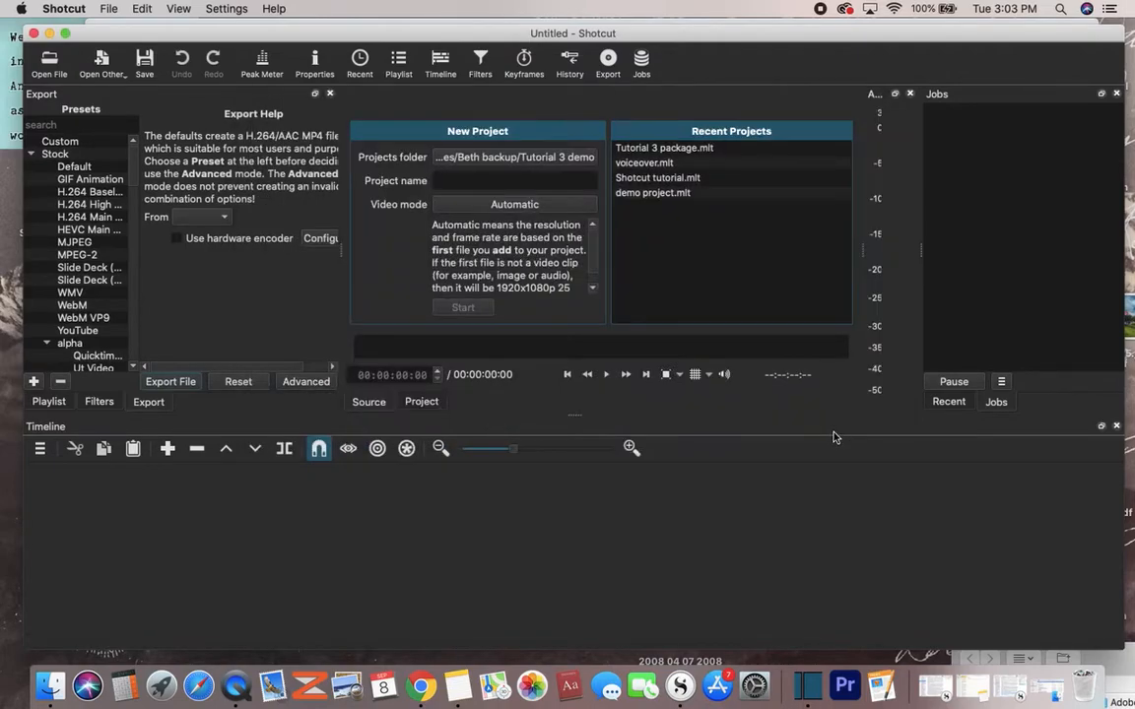
# Name the new project Tutorial 3 shotcut and start it
pyautogui.click(526, 181)
pyautogui.write('Tutorial 3 shotcut')
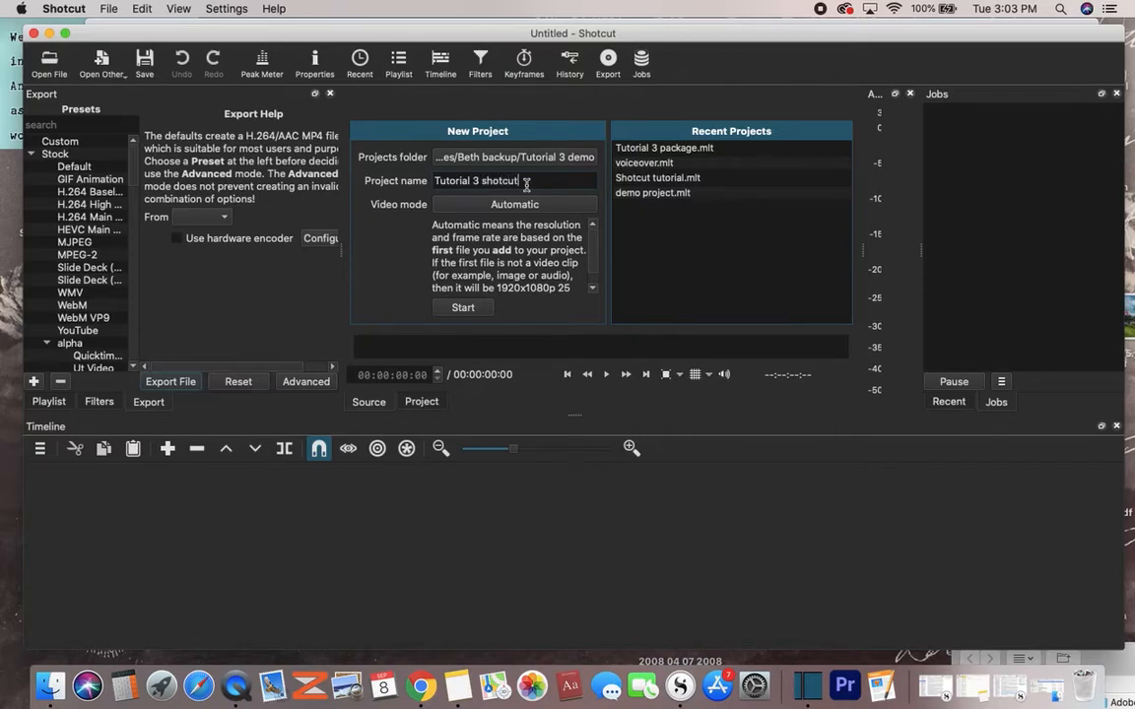
pyautogui.click(465, 307)
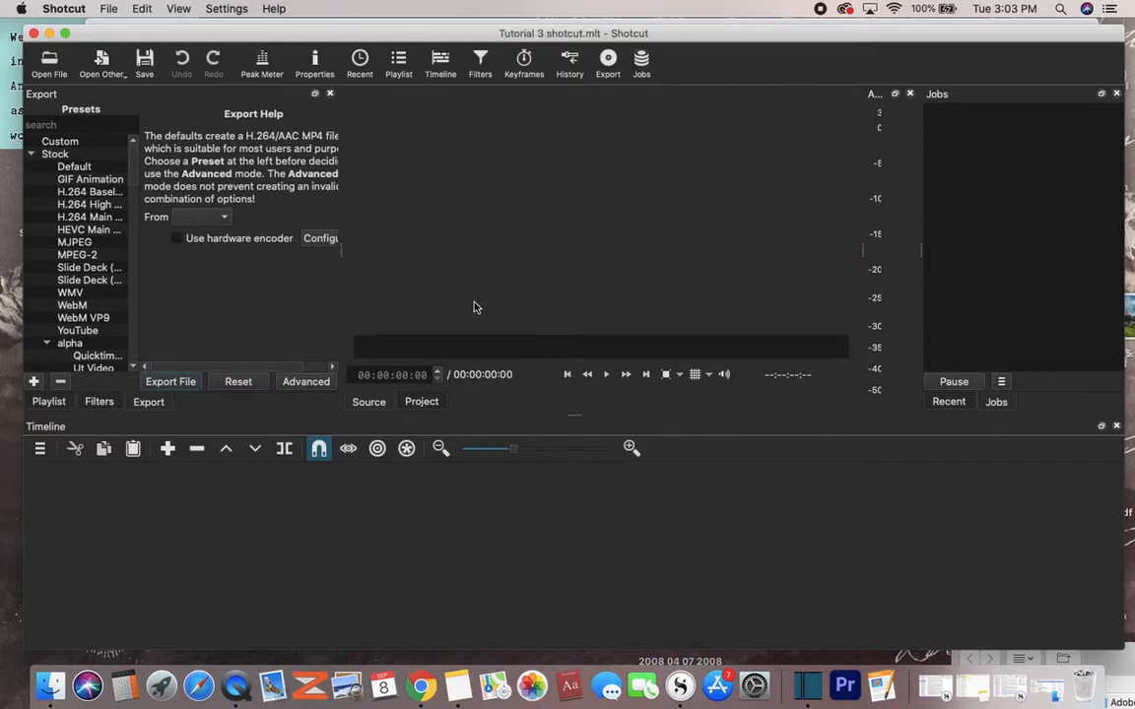
# Check the package script in Chrome, return to Shotcut and open the _DF_ambassadors clip from the Believe folder inside Tutorial 3 demo
pyautogui.click(419, 689)
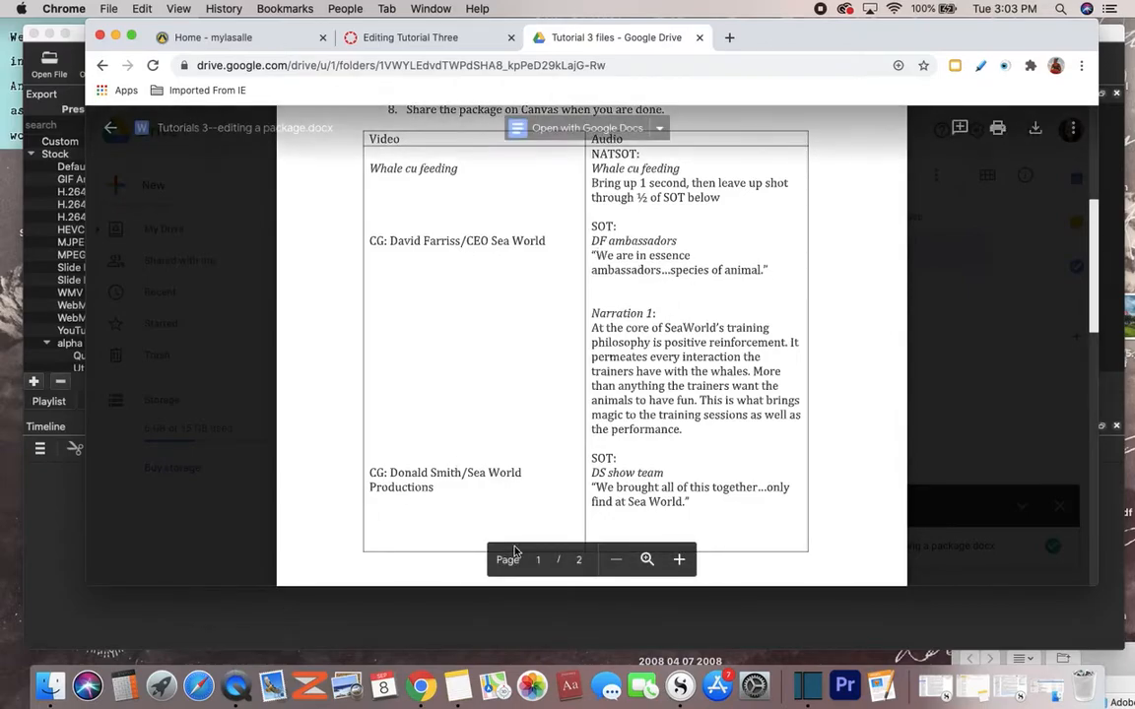
pyautogui.click(43, 476)
pyautogui.click(53, 67)
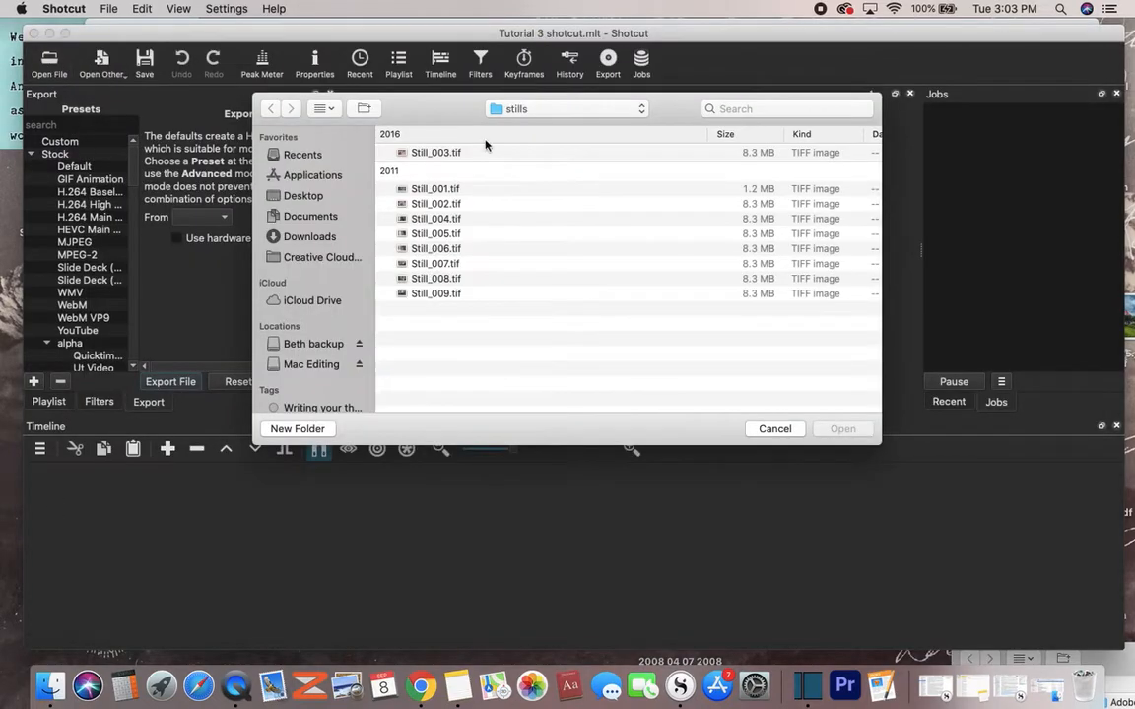
pyautogui.click(536, 110)
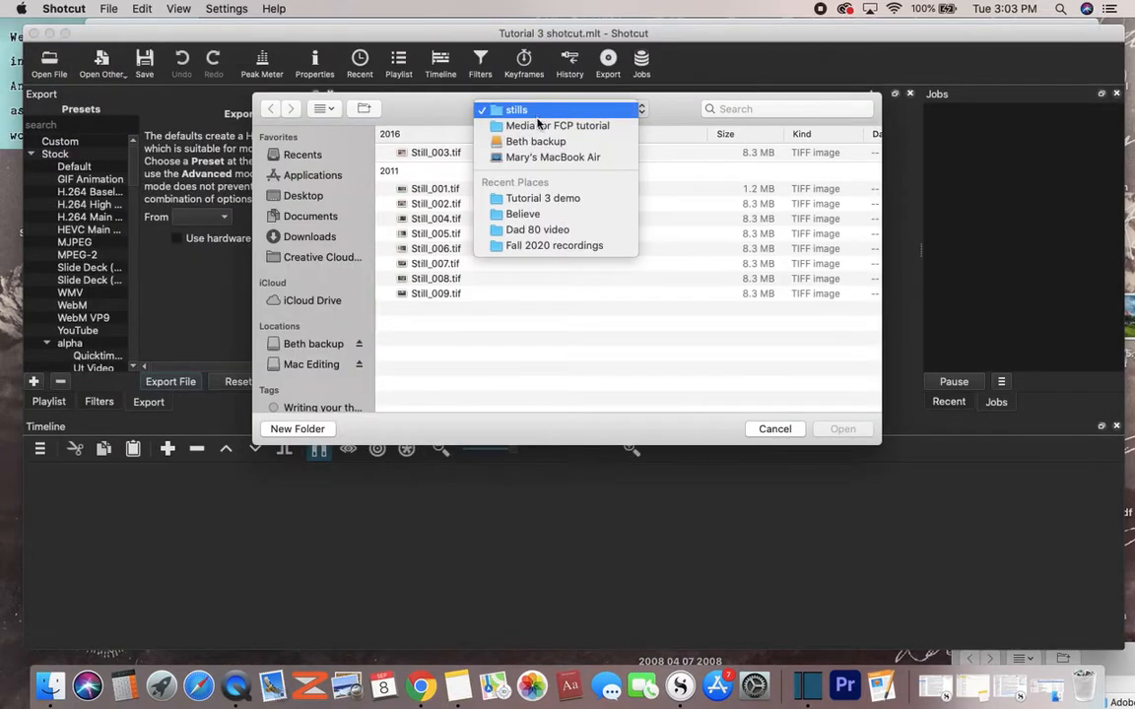
pyautogui.click(542, 199)
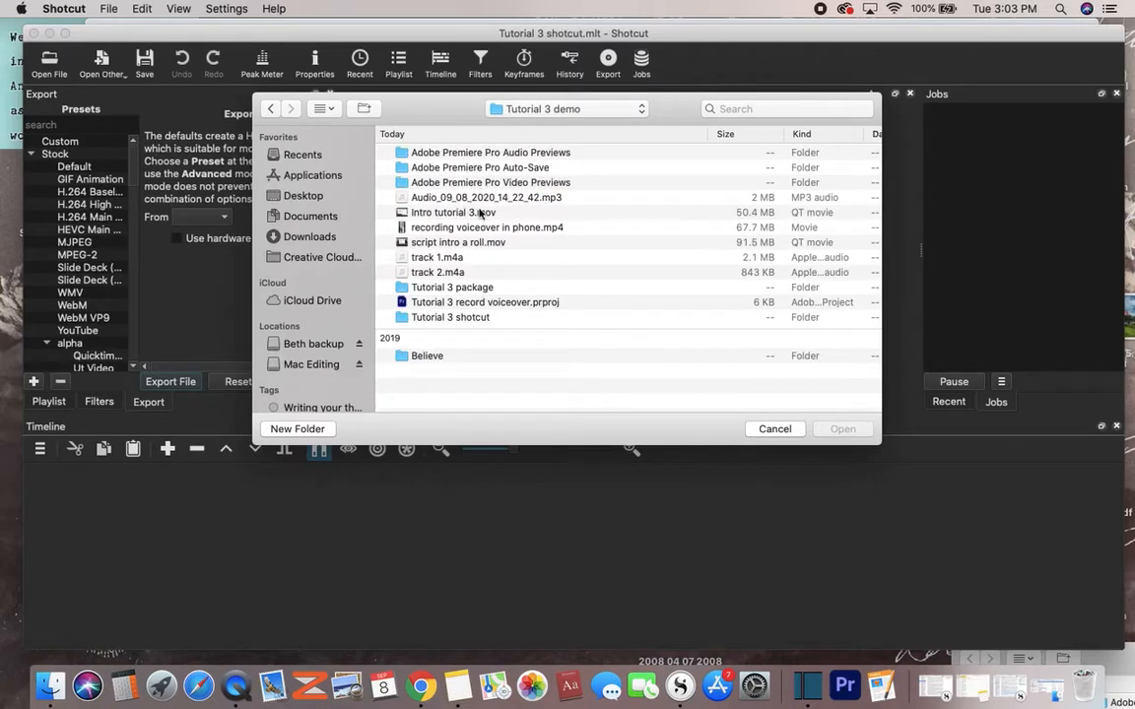
pyautogui.doubleClick(422, 355)
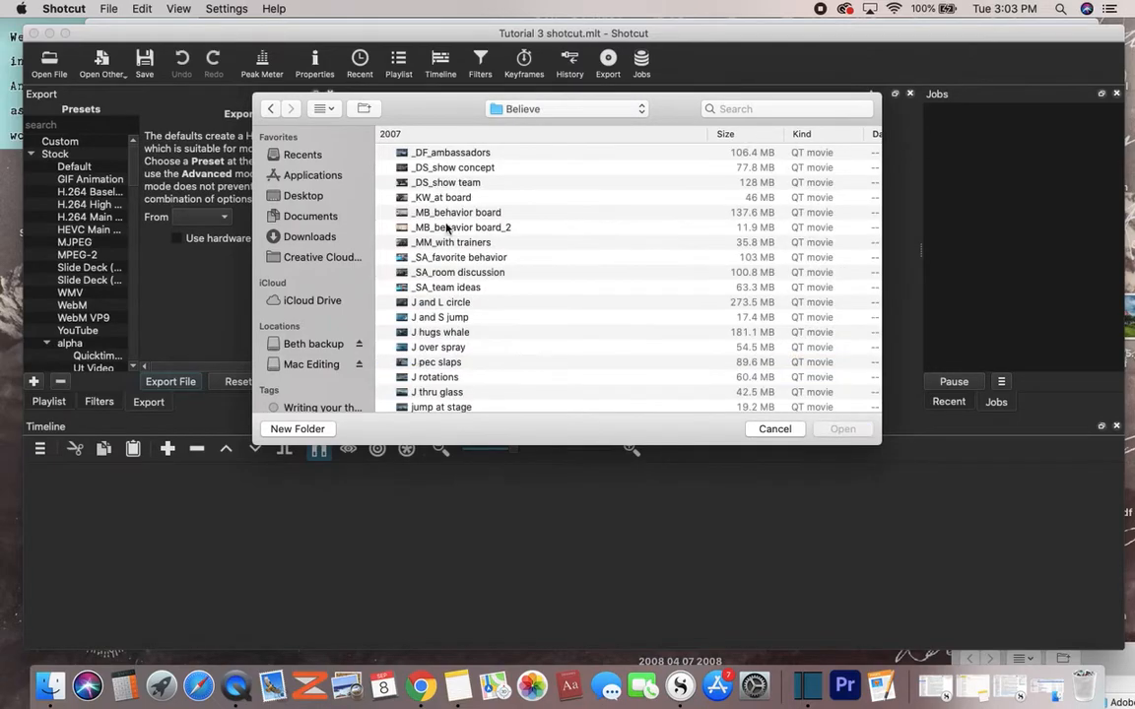
pyautogui.click(448, 151)
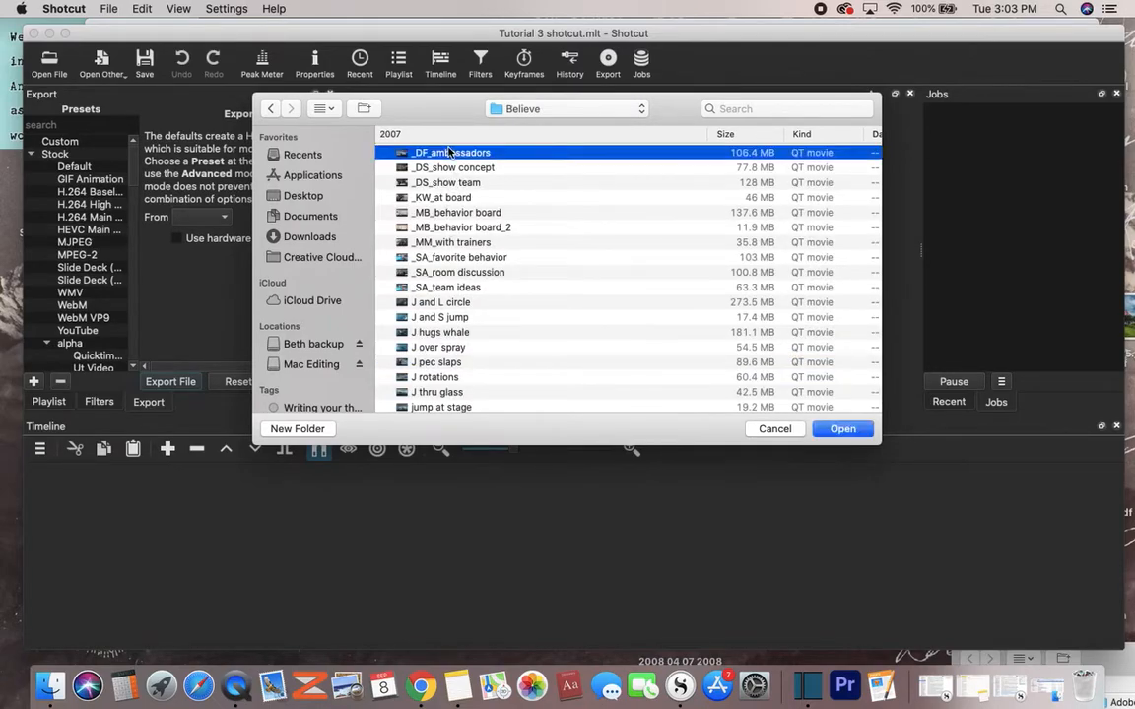
pyautogui.click(840, 428)
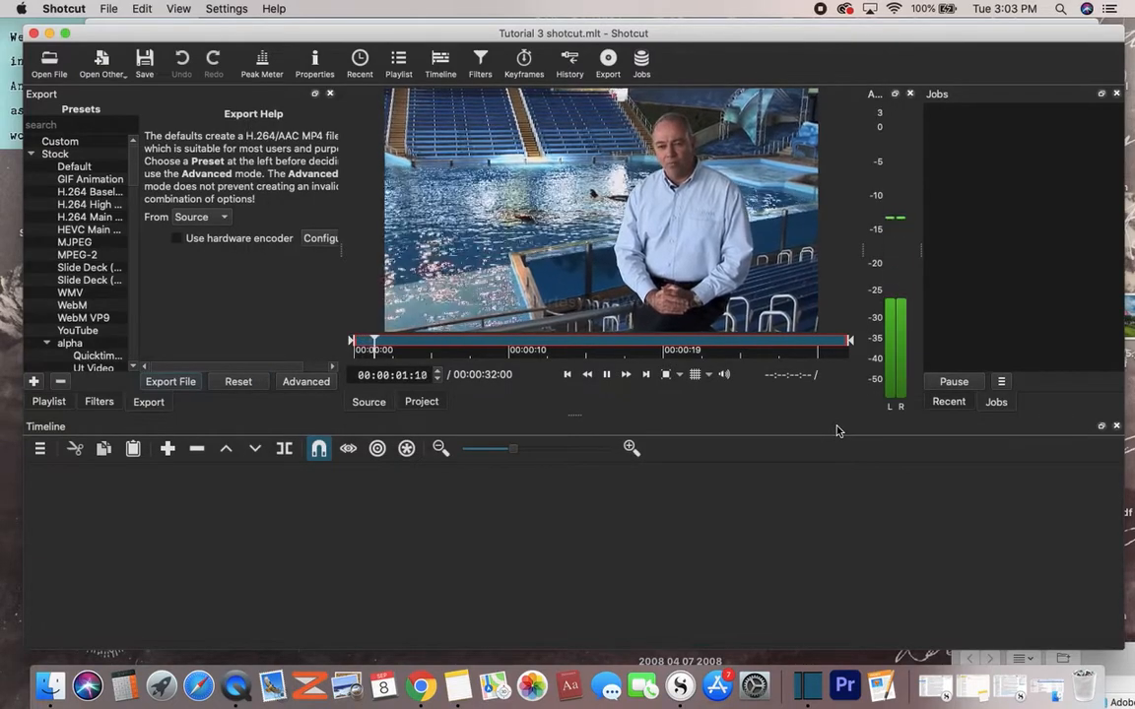
# Set the in point of the _DF_ambassadors clip at 00:00:21:24
pyautogui.click(678, 344)
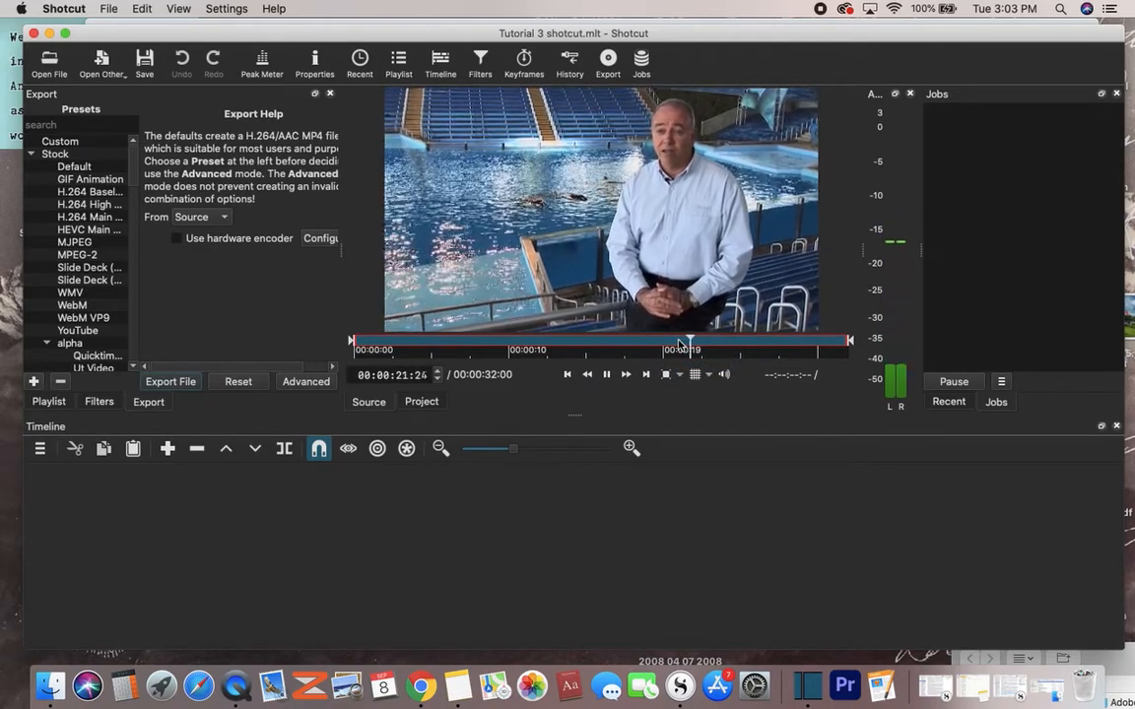
pyautogui.press('Left')
pyautogui.press('Left')
pyautogui.press('Left')
pyautogui.press('Left')
pyautogui.press('Left')
pyautogui.press('Left')
pyautogui.press('Left')
pyautogui.press('Left')
pyautogui.press('Left')
pyautogui.press('Left')
pyautogui.press('Left')
pyautogui.press('Left')
pyautogui.press('Left')
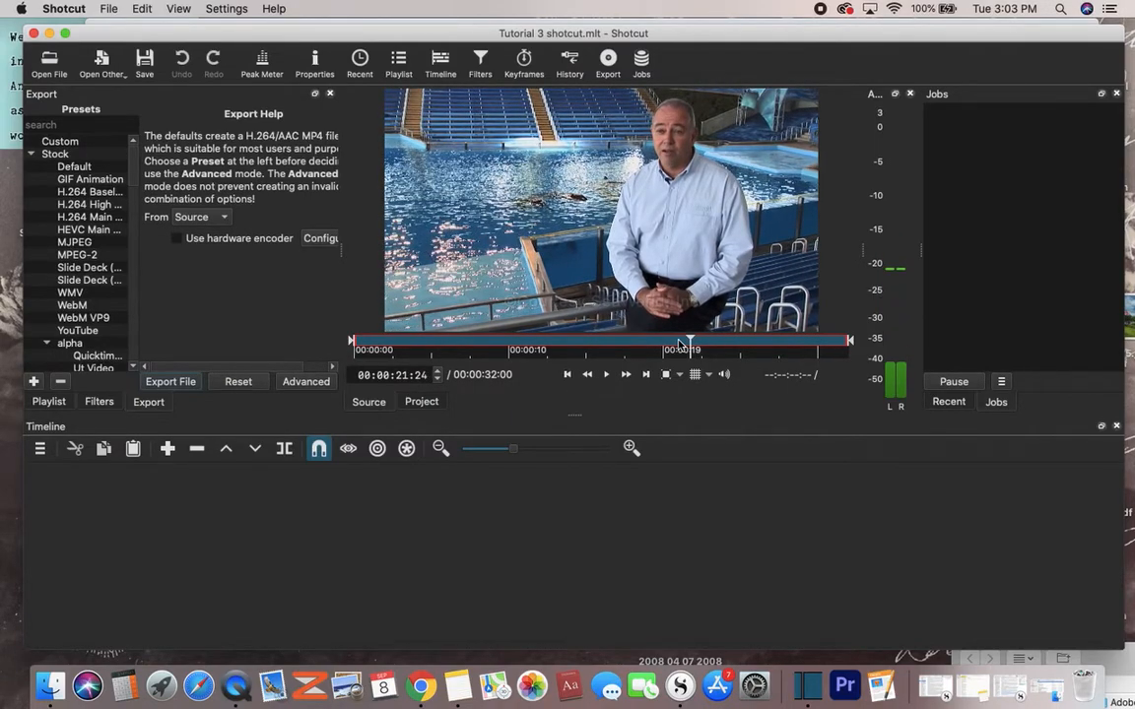
pyautogui.press('i')
# Play the sound bite's opening and set the in point of the _DF_ambassadors clip at 00:00:23:13
pyautogui.press('space')
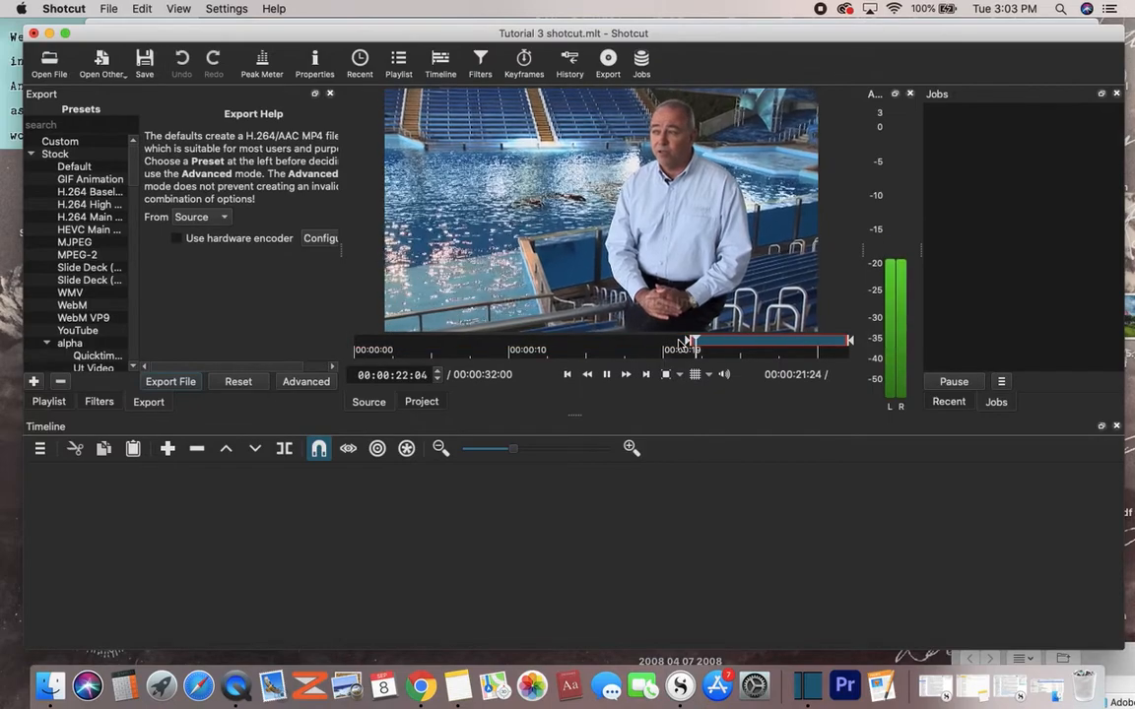
pyautogui.press('space')
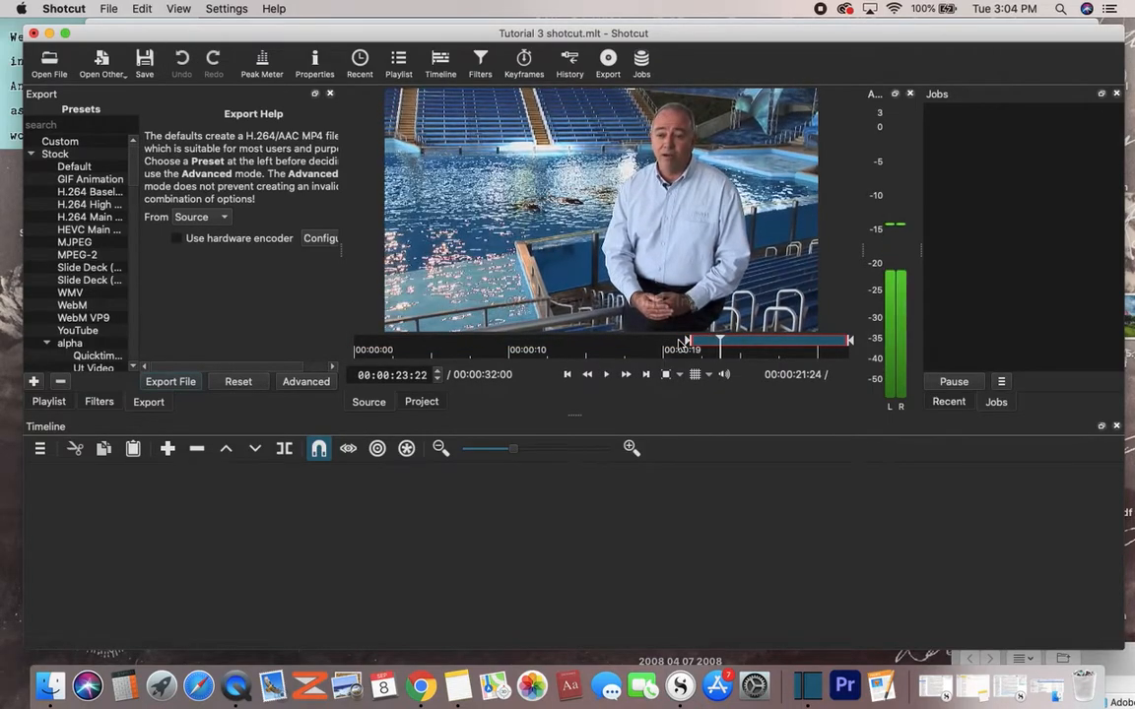
pyautogui.press('Left')
pyautogui.press('Left')
pyautogui.press('Left')
pyautogui.press('Left')
pyautogui.press('Left')
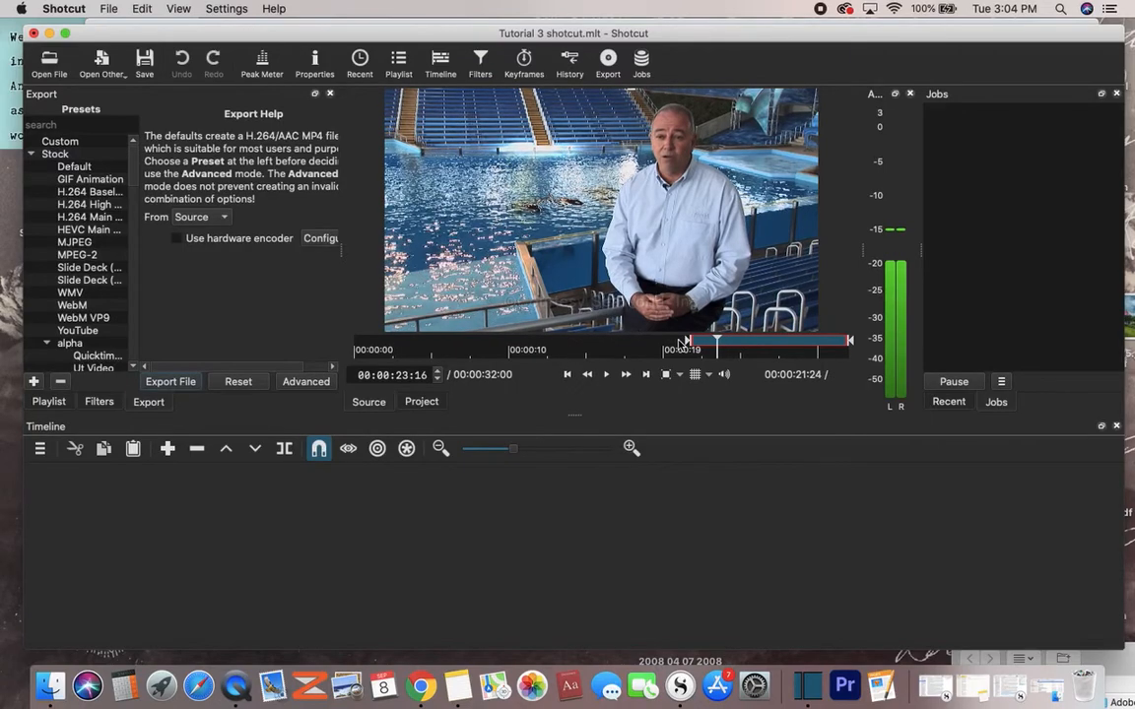
pyautogui.press('i')
# Play the sound bite to its end and set the clip's out point at 00:00:28:27
pyautogui.press('space')
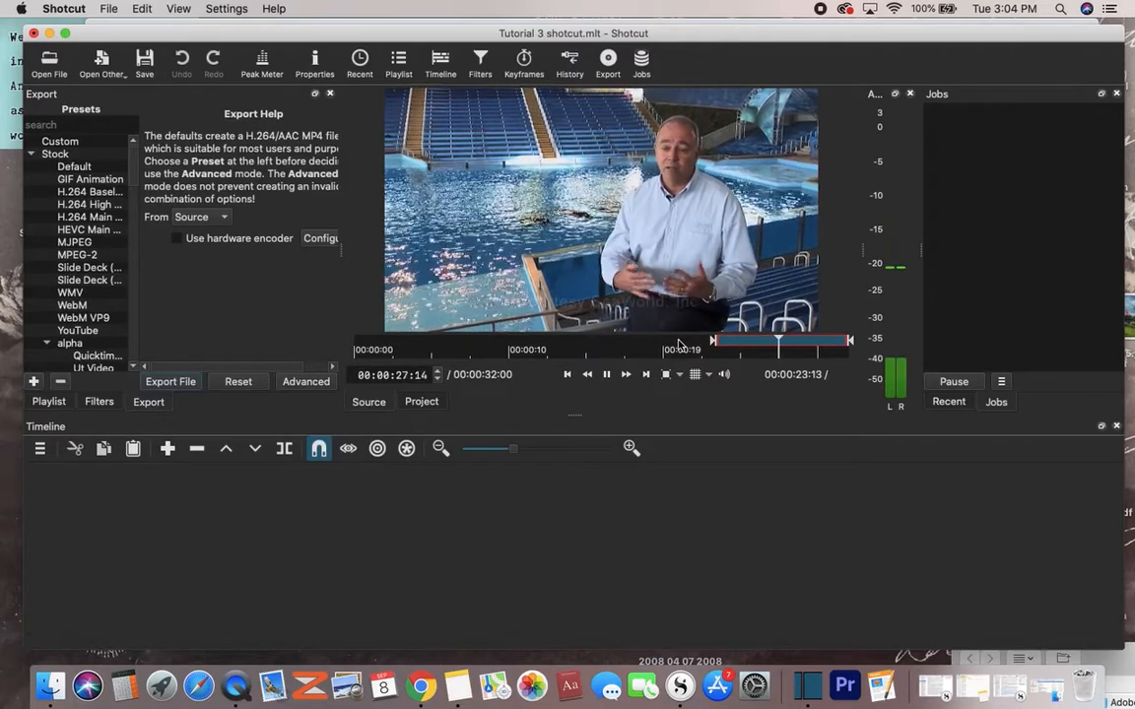
pyautogui.press('space')
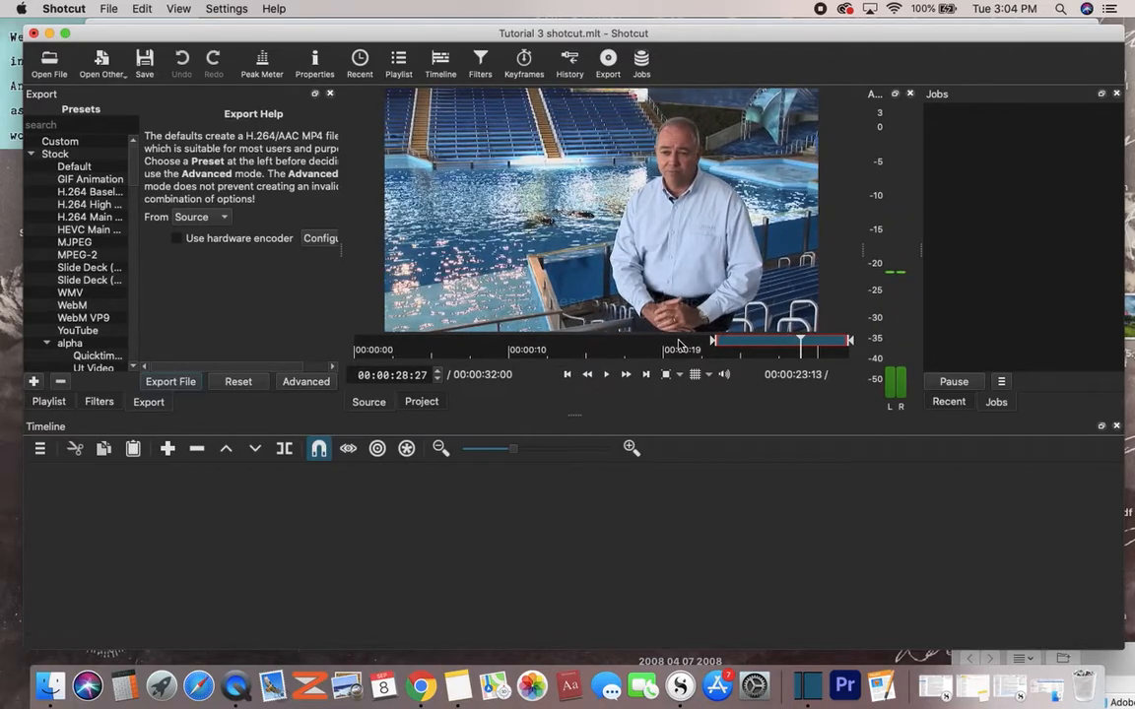
pyautogui.press('o')
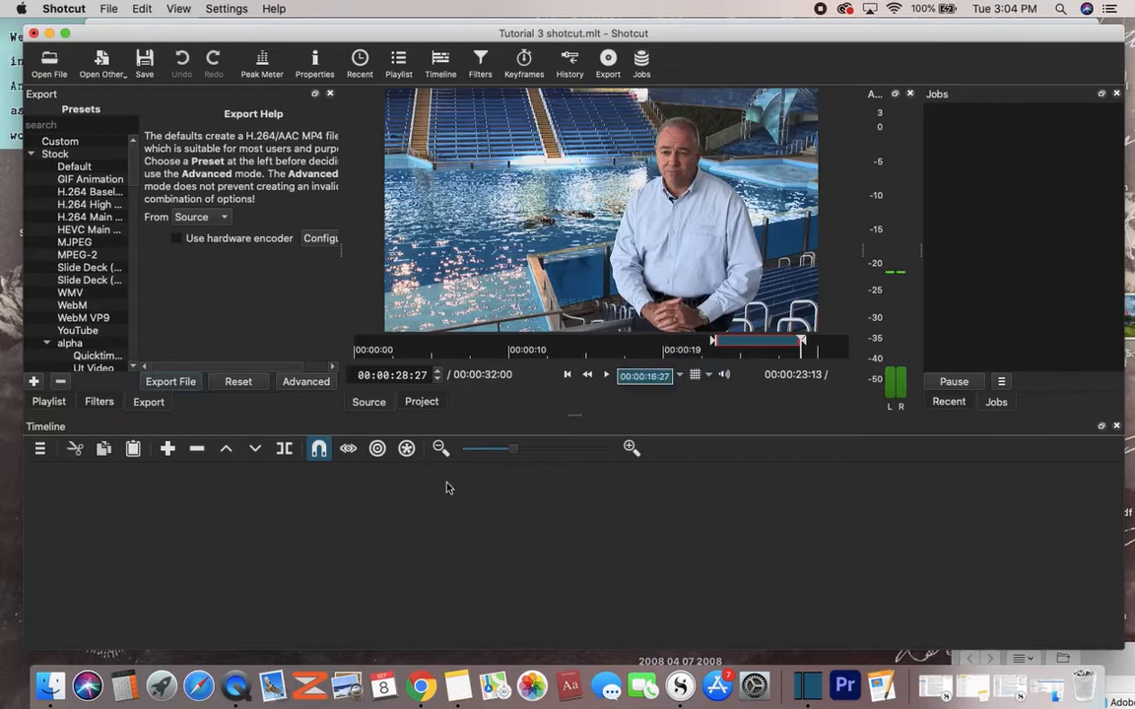
# Switch to Chrome to review the script's instructions and its video and audio columns, and minimize the browser window
pyautogui.click(236, 688)
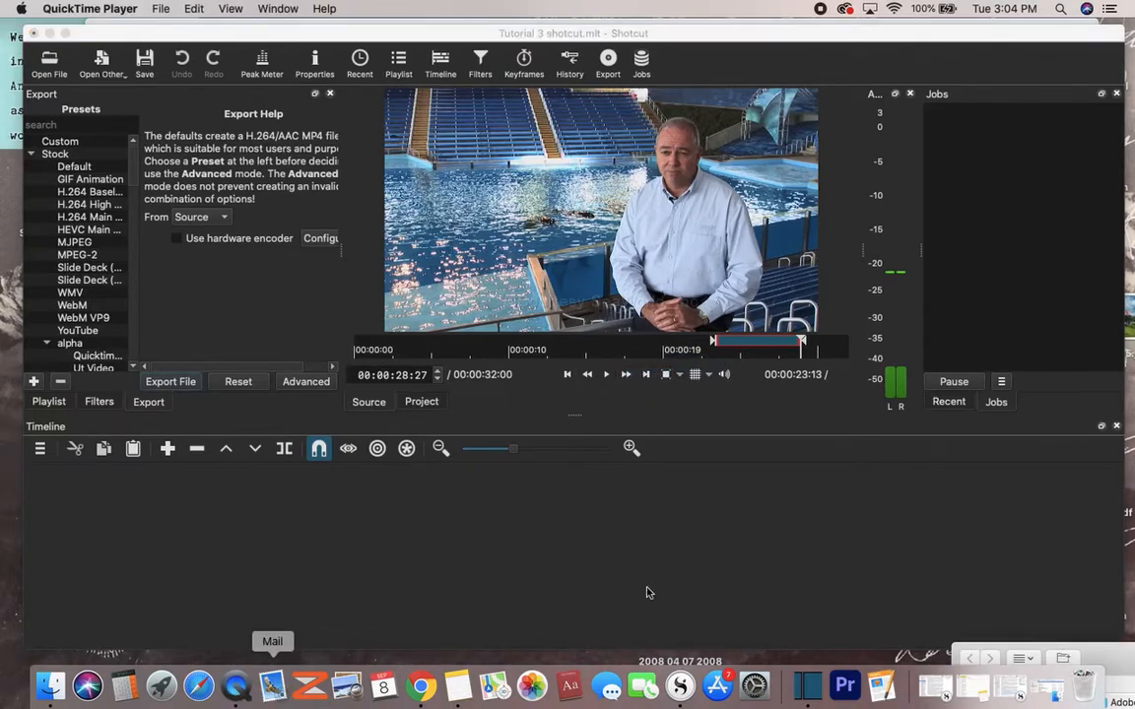
pyautogui.click(419, 689)
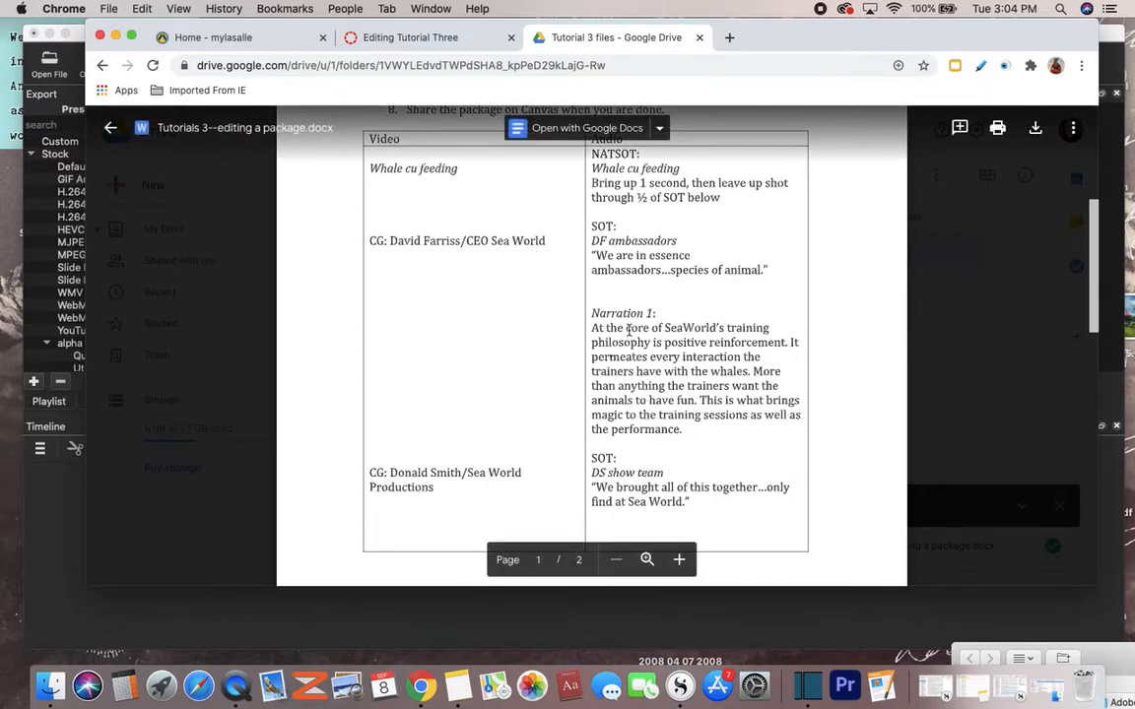
pyautogui.scroll(5, 627, 331)
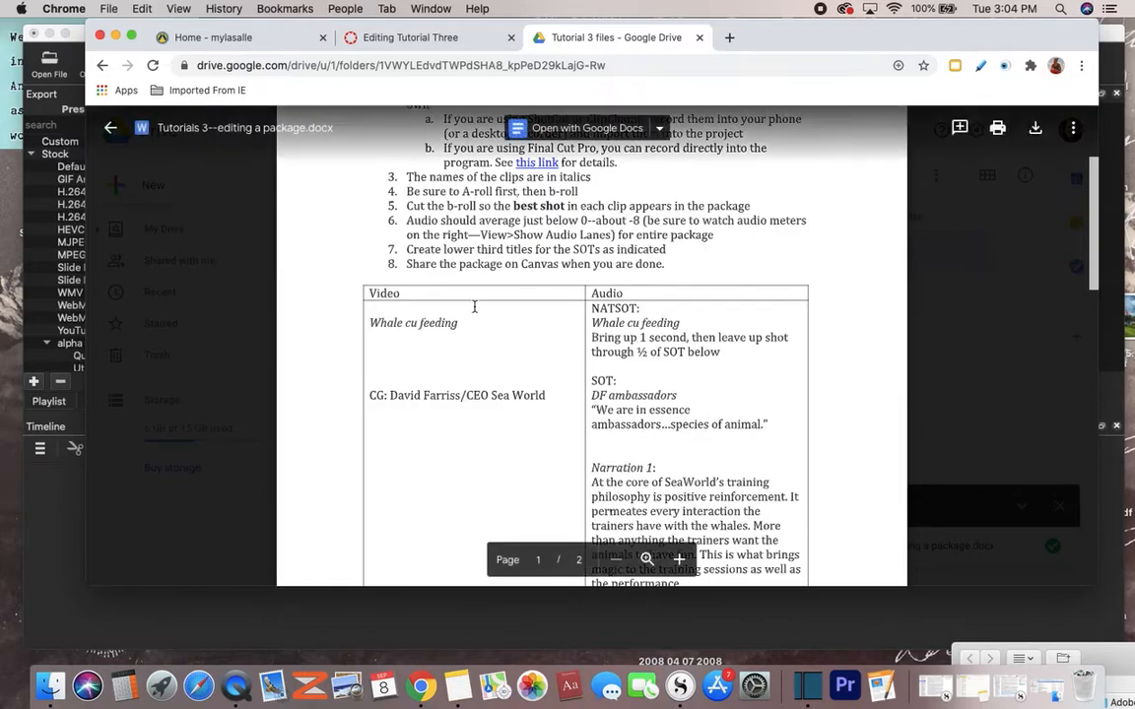
pyautogui.click(115, 37)
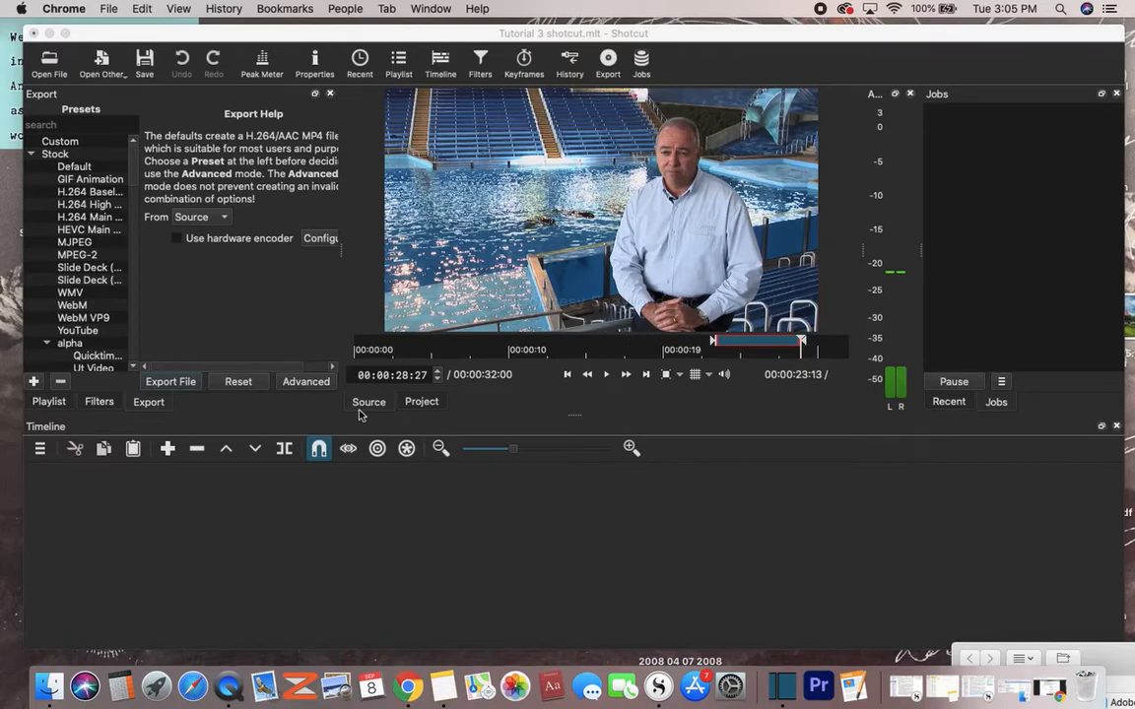
# Add the trimmed _DF_ambassadors clip to a new timeline video track and detach its audio
pyautogui.click(167, 453)
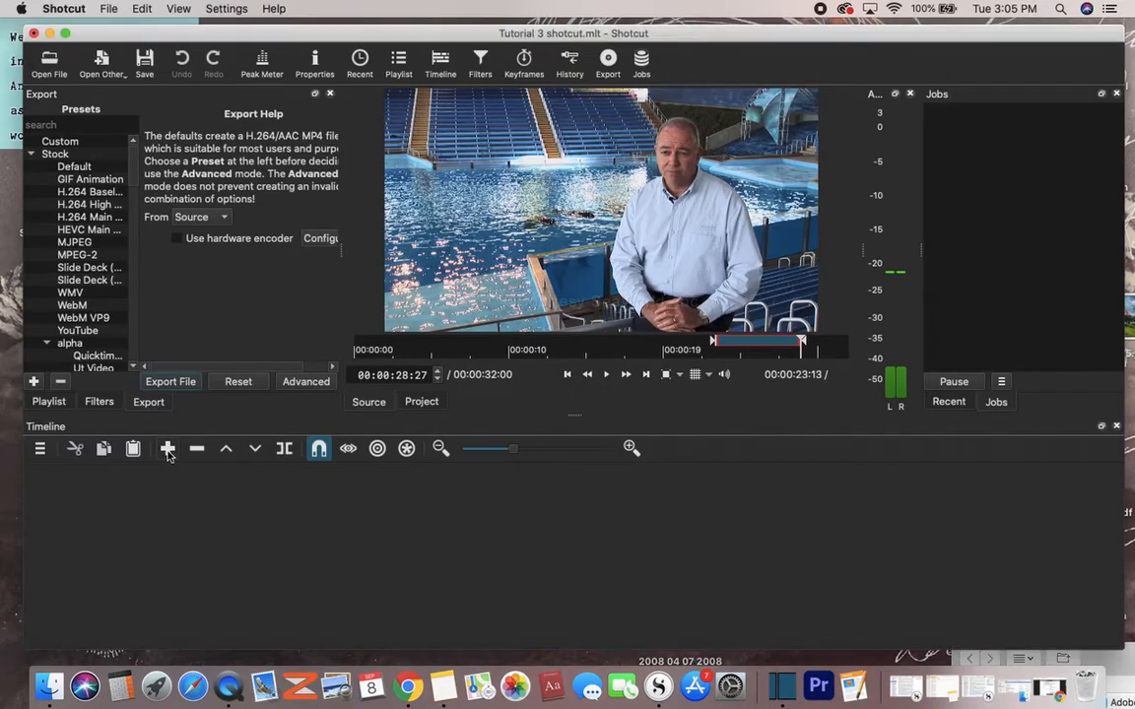
pyautogui.click(167, 453)
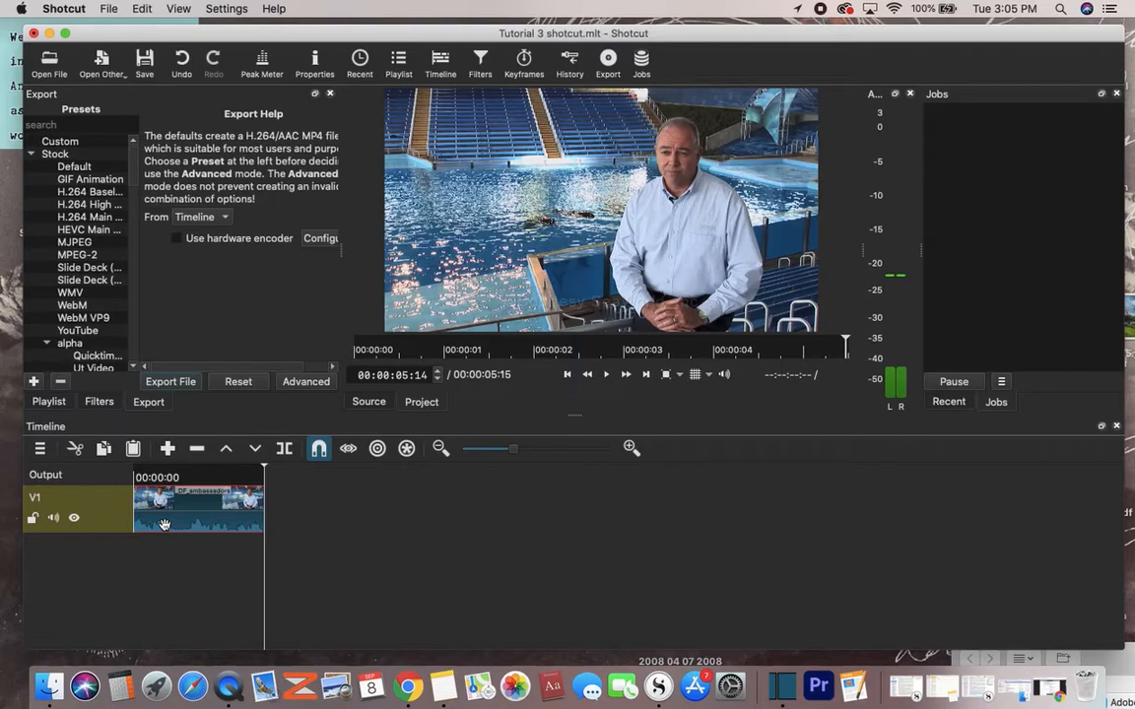
pyautogui.rightClick(164, 486)
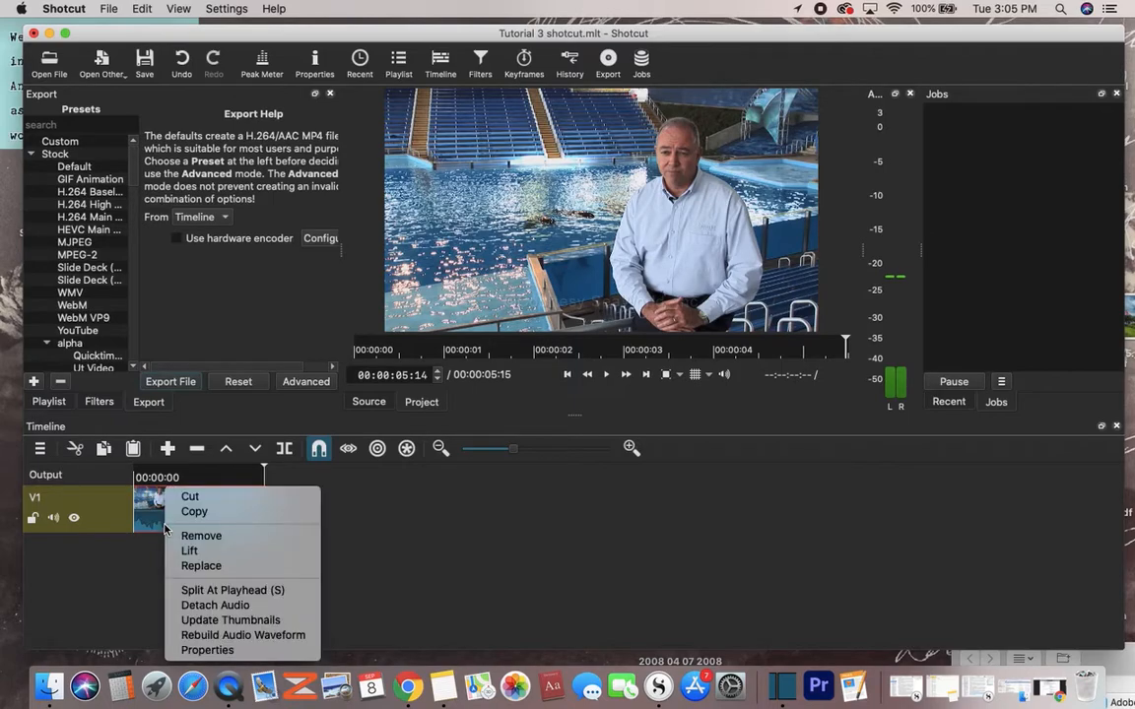
pyautogui.click(225, 605)
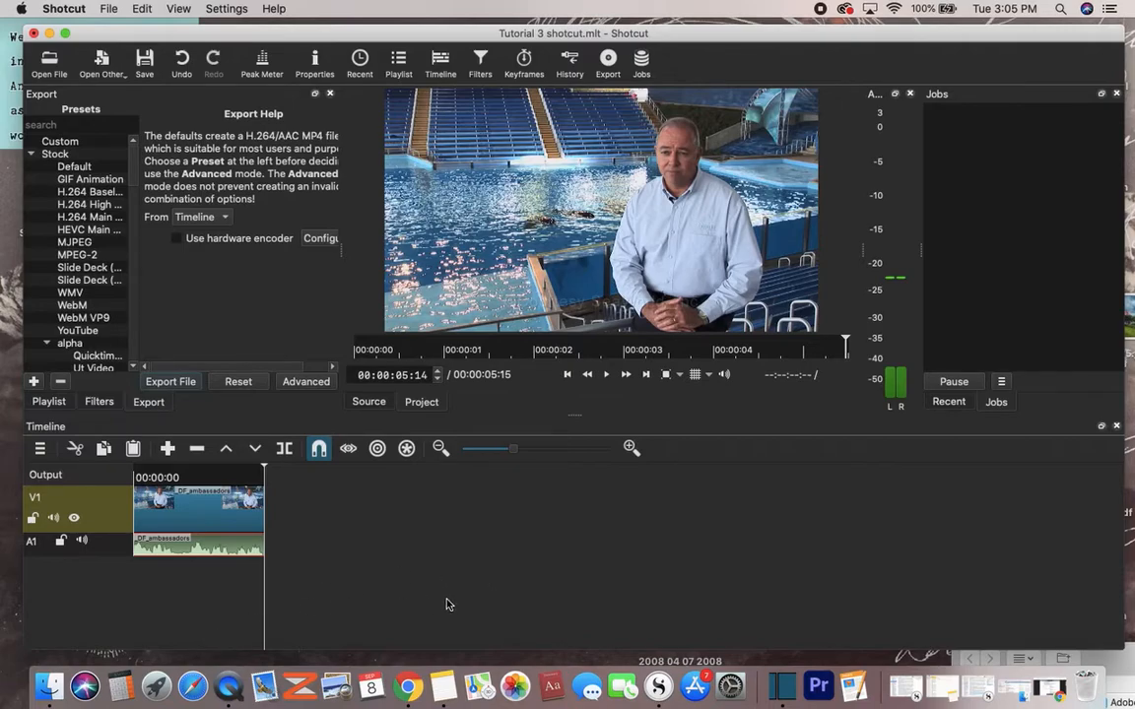
# Open the narration file track 1.m4a from the Tutorial 3 demo folder
pyautogui.click(51, 67)
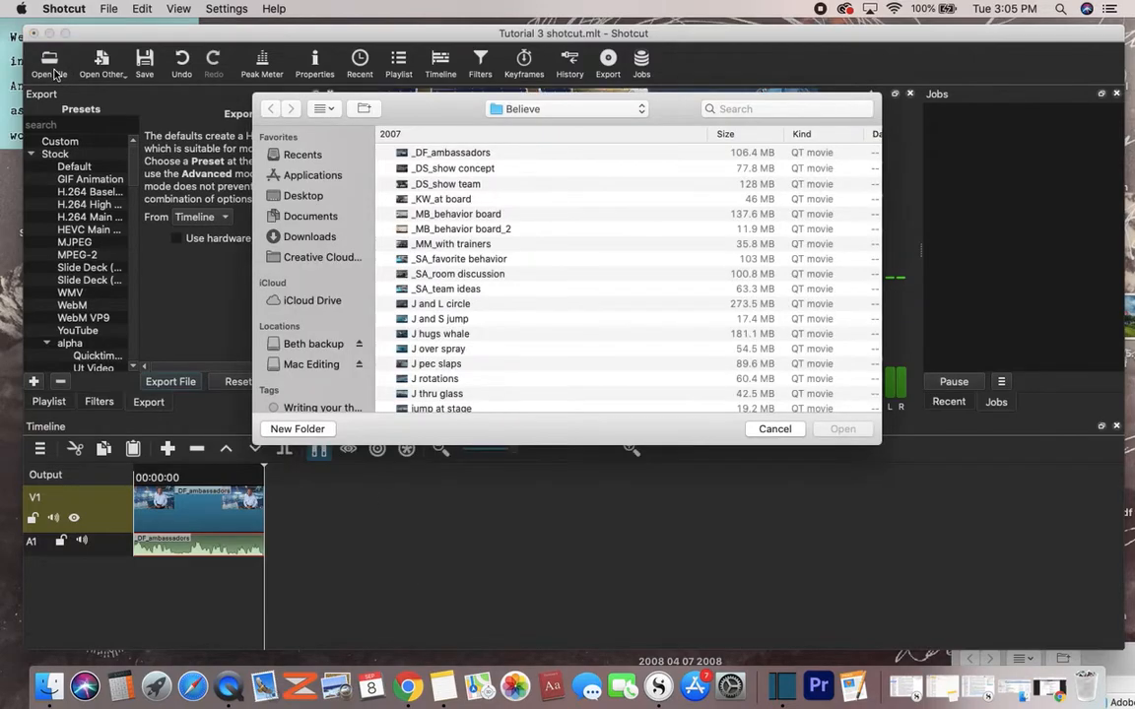
pyautogui.click(498, 109)
pyautogui.click(532, 125)
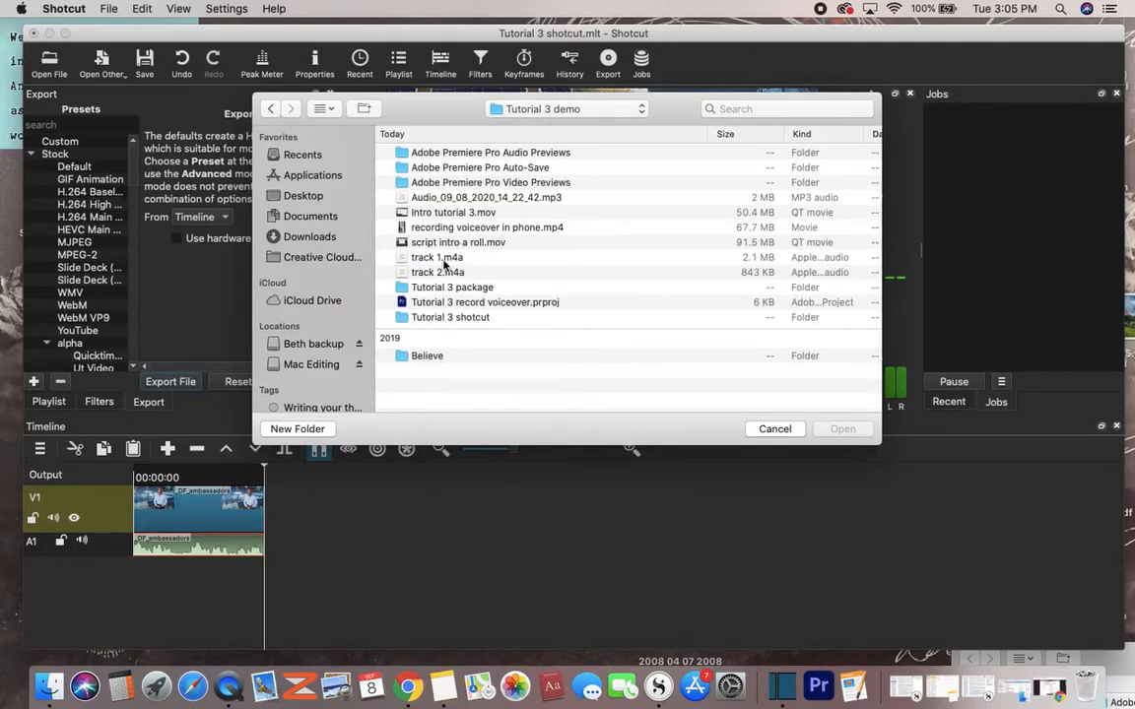
pyautogui.click(443, 259)
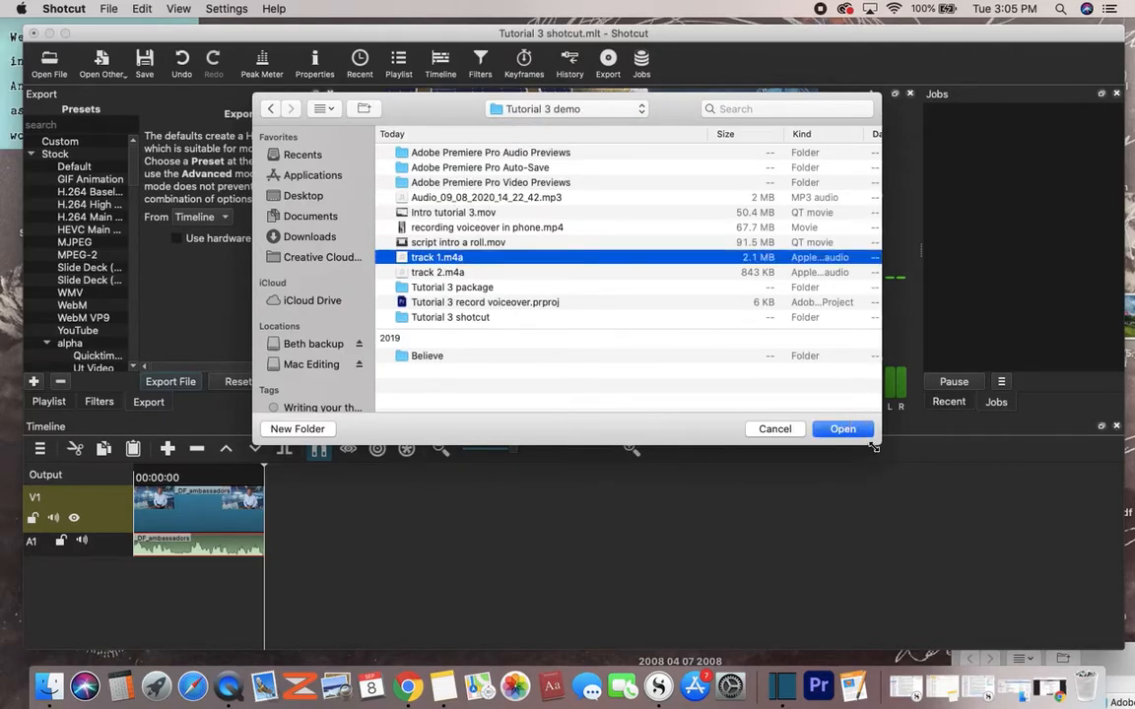
pyautogui.click(843, 431)
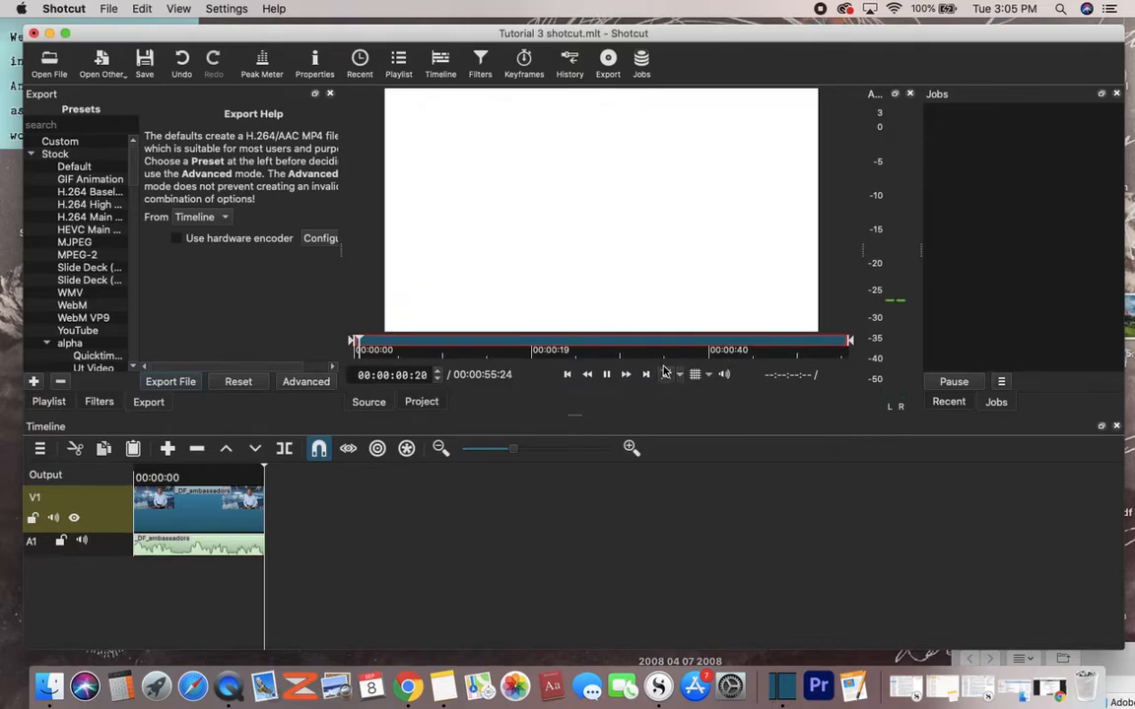
# Set the in point of the track 1.m4a narration at 00:00:31:24 and play from there
pyautogui.click(610, 347)
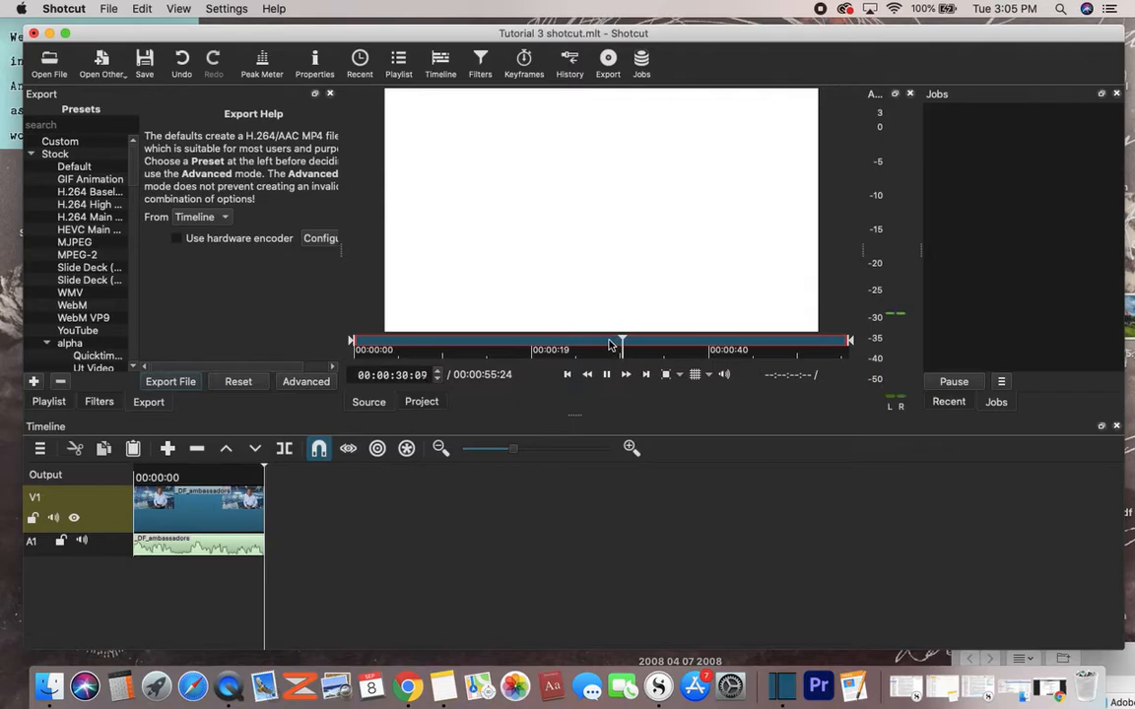
pyautogui.press('space')
pyautogui.press('Right')
pyautogui.press('Right')
pyautogui.press('Right')
pyautogui.press('Right')
pyautogui.press('Right')
pyautogui.press('Right')
pyautogui.press('Right')
pyautogui.press('Right')
pyautogui.press('Right')
pyautogui.press('Right')
pyautogui.press('Right')
pyautogui.press('Right')
pyautogui.press('Right')
pyautogui.press('Right')
pyautogui.press('Right')
pyautogui.press('Right')
pyautogui.press('Right')
pyautogui.press('Right')
pyautogui.press('Left')
pyautogui.press('Left')
pyautogui.press('Left')
pyautogui.press('Left')
pyautogui.press('i')
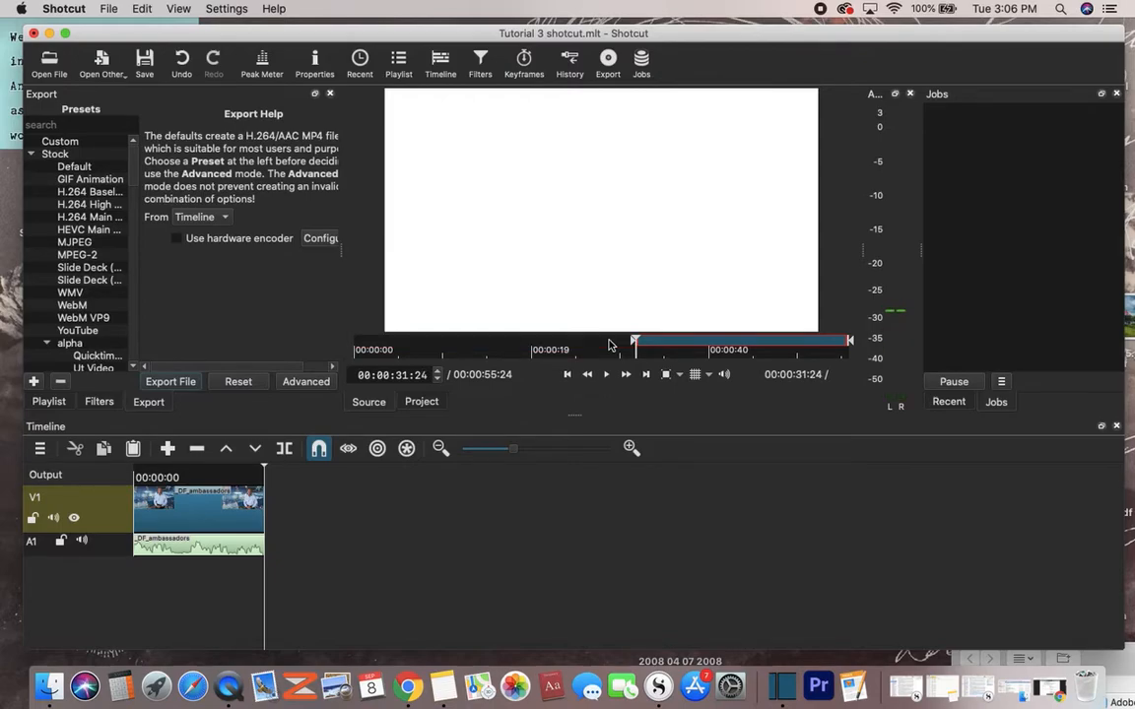
pyautogui.press('space')
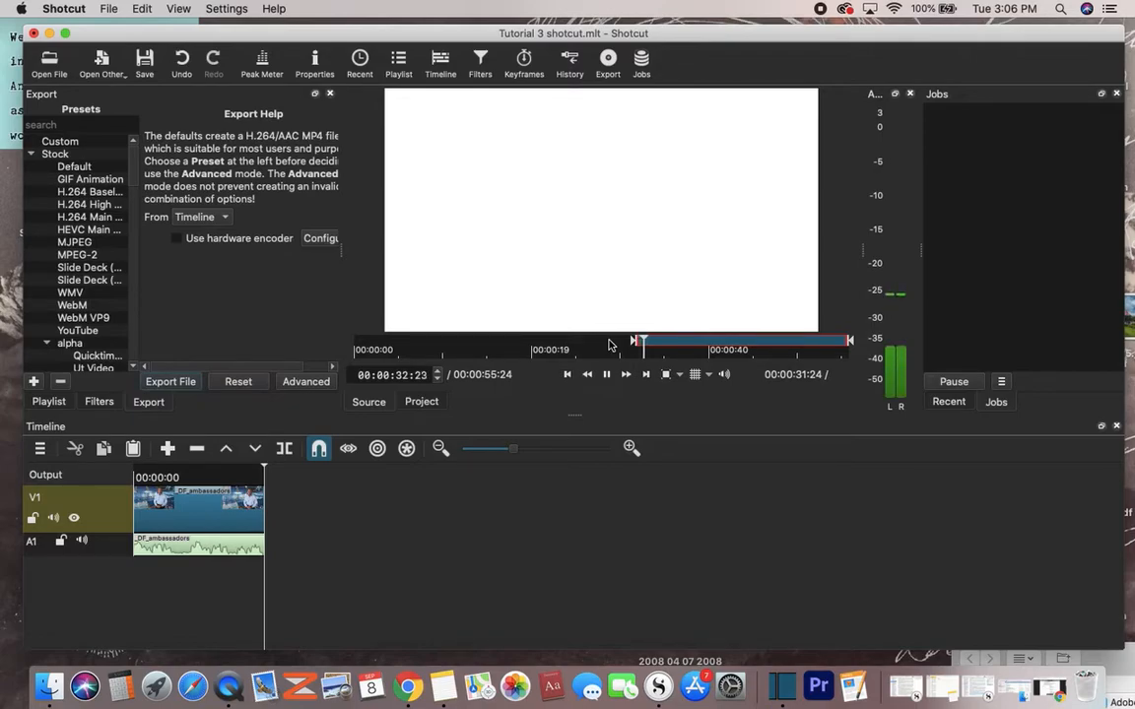
# Set the out point of the track 1.m4a narration at 00:00:48:29 and append it to track V1 after the _DF_ambassadors clip
pyautogui.press('space')
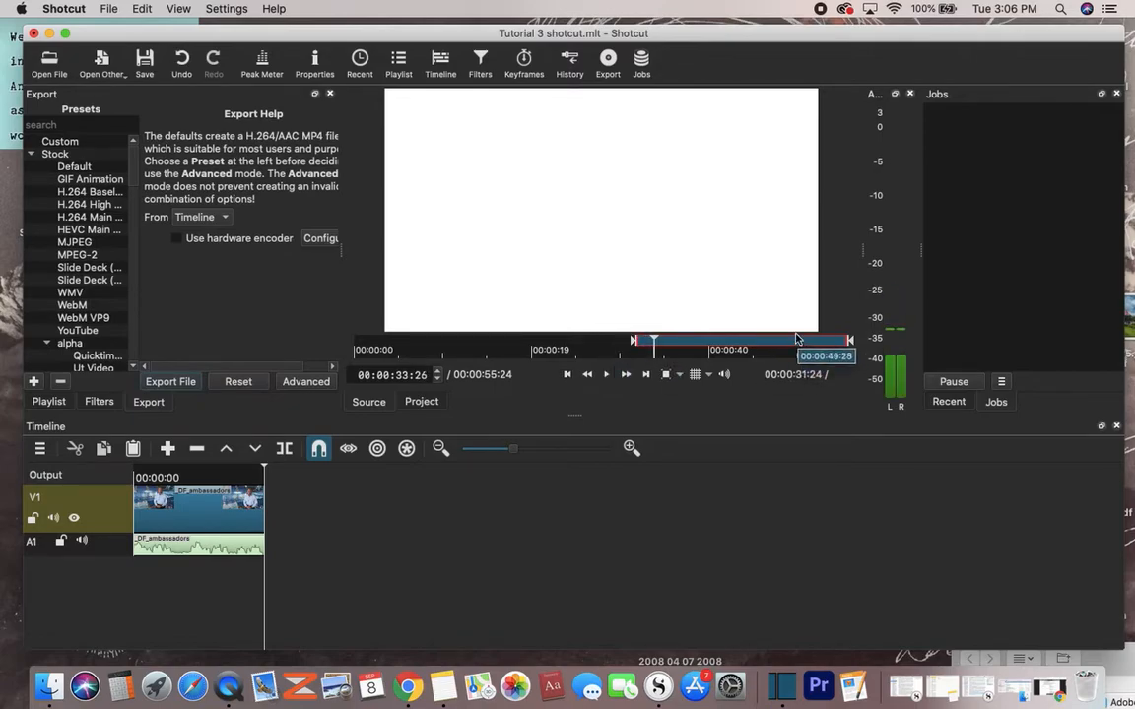
pyautogui.click(801, 343)
pyautogui.press('space')
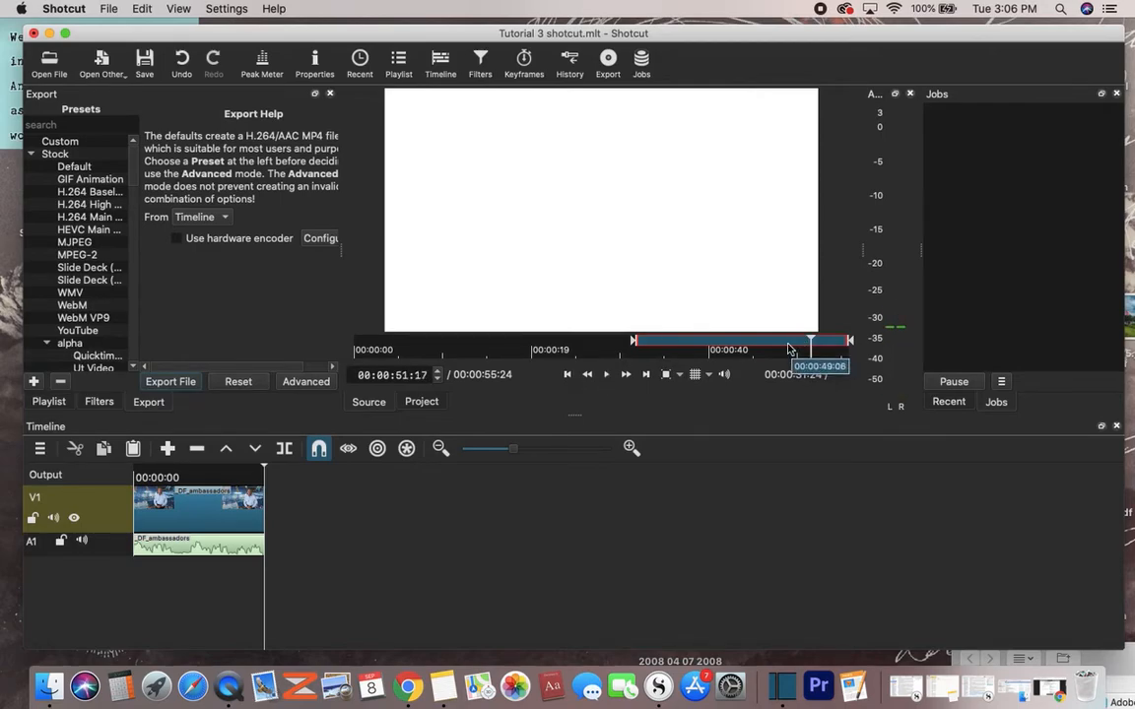
pyautogui.click(779, 342)
pyautogui.press('space')
pyautogui.press('space')
pyautogui.press('o')
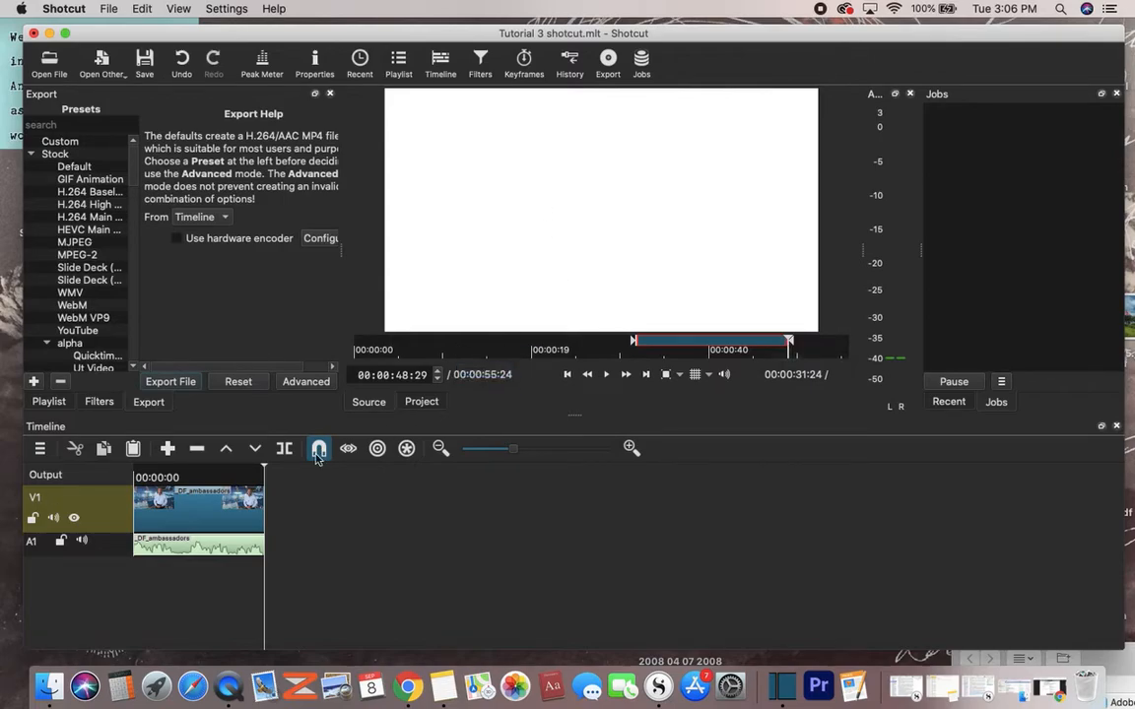
pyautogui.click(167, 450)
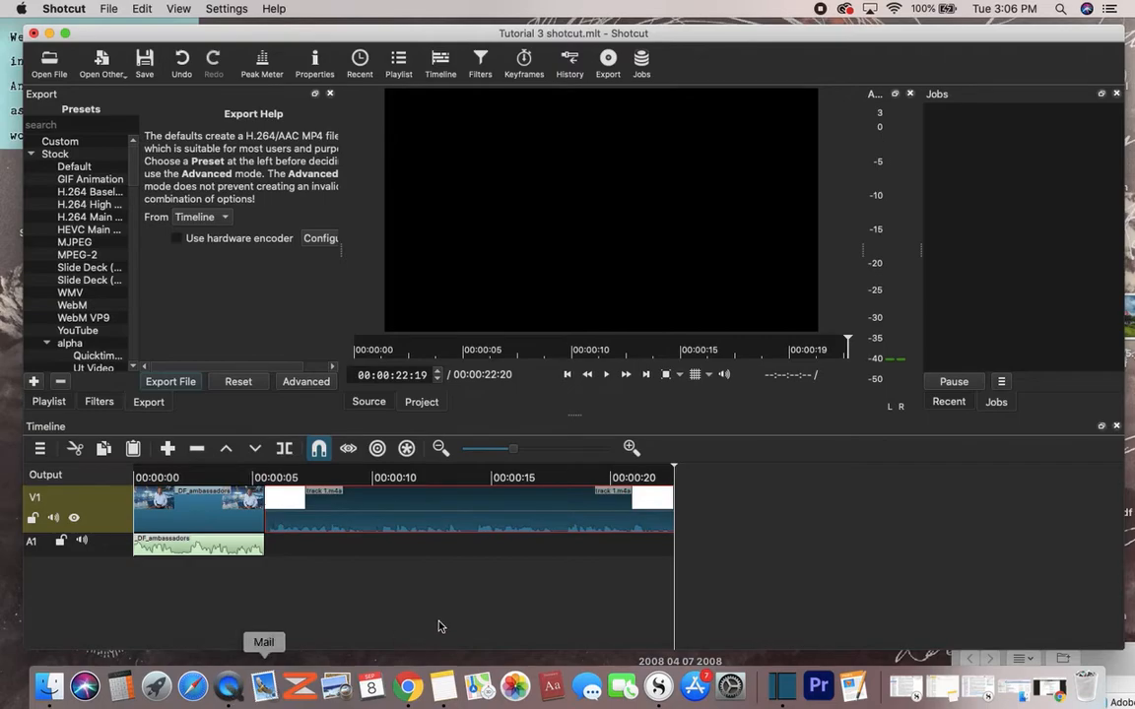
# Switch to Chrome to find the sound bite that follows Narration 1 in the script, and return to Shotcut
pyautogui.click(412, 690)
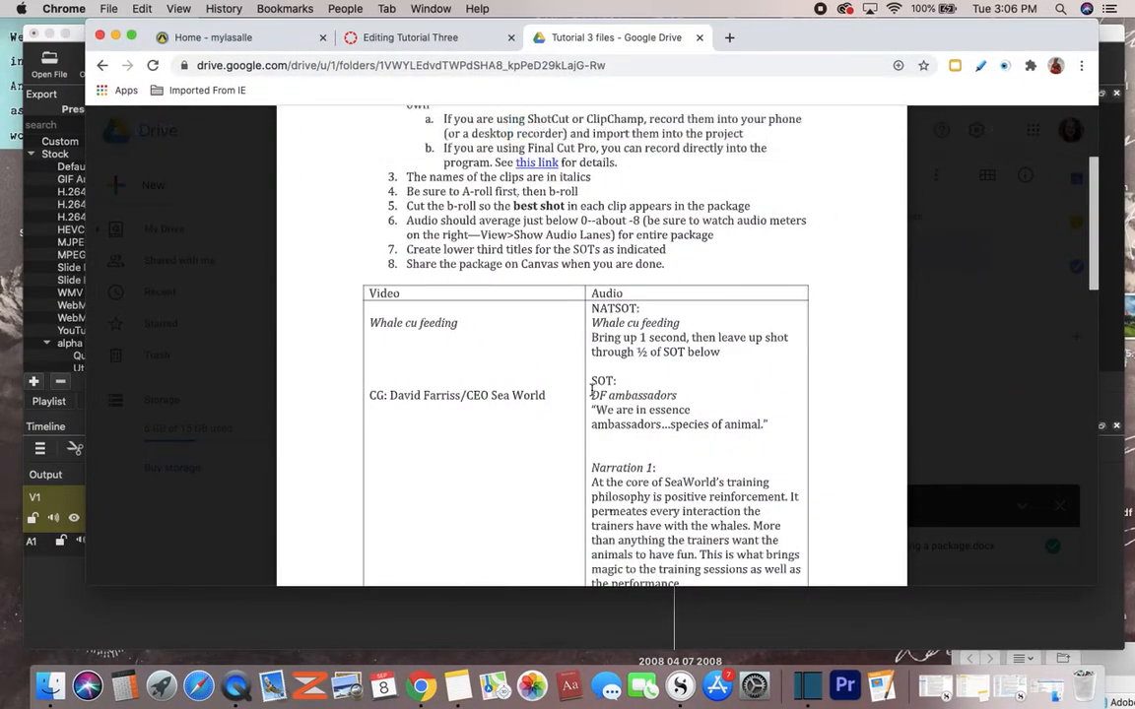
pyautogui.scroll(-3, 728, 433)
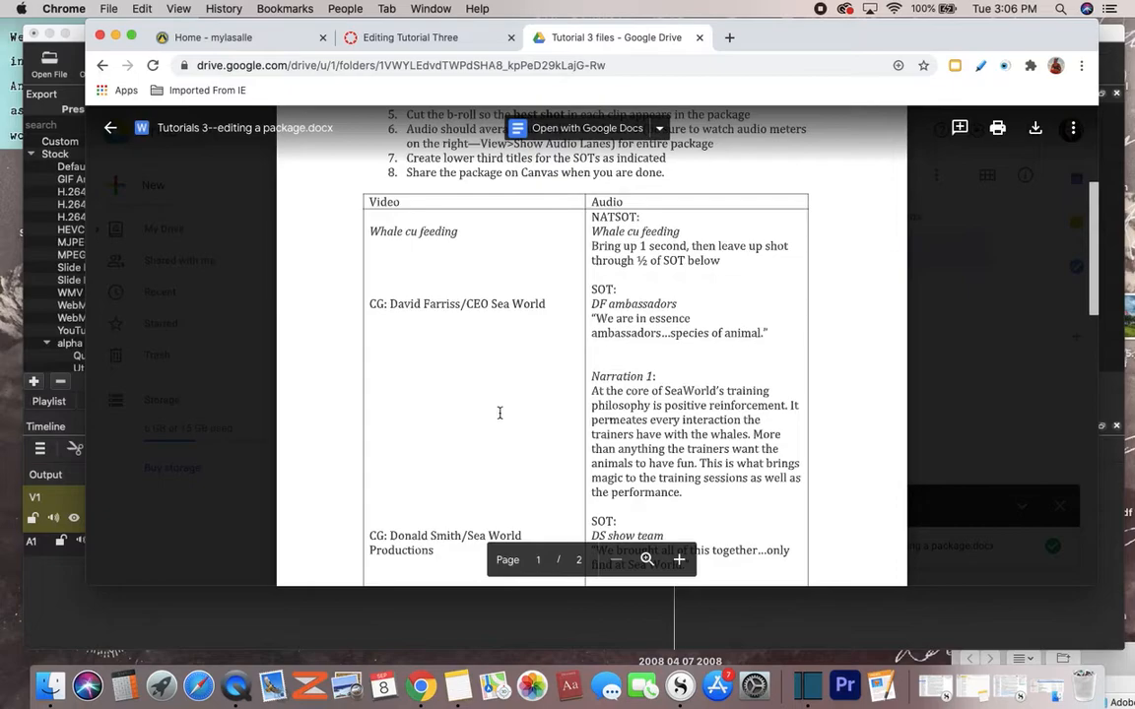
pyautogui.scroll(-6, 499, 413)
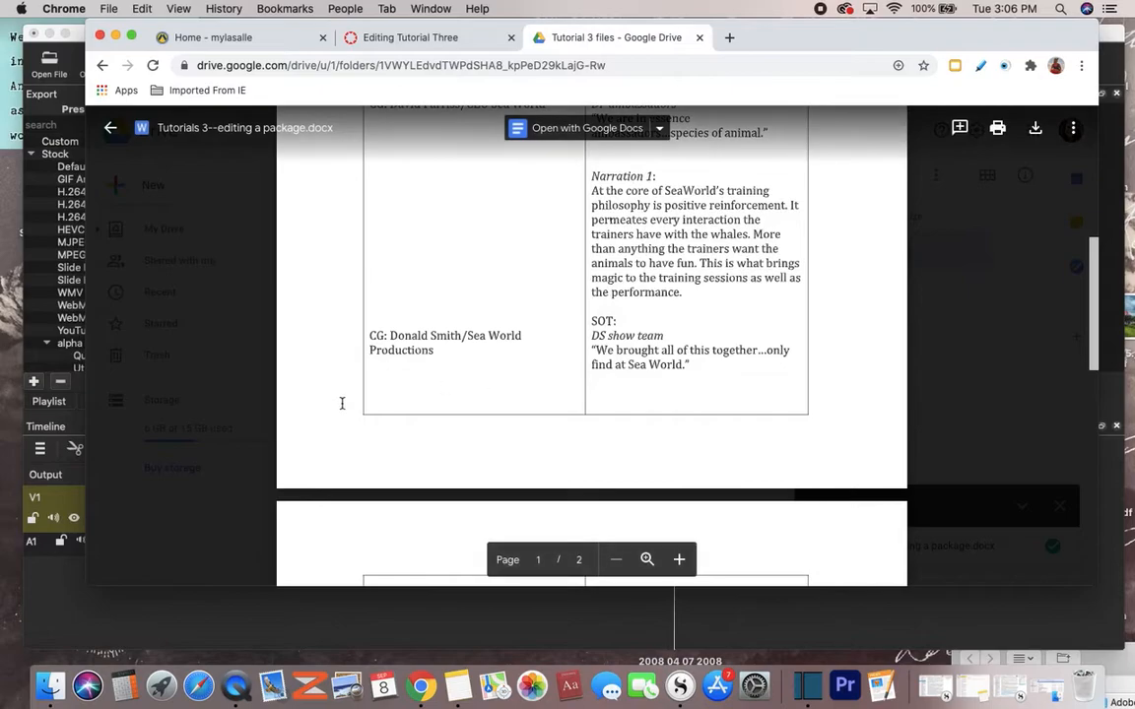
pyautogui.click(71, 577)
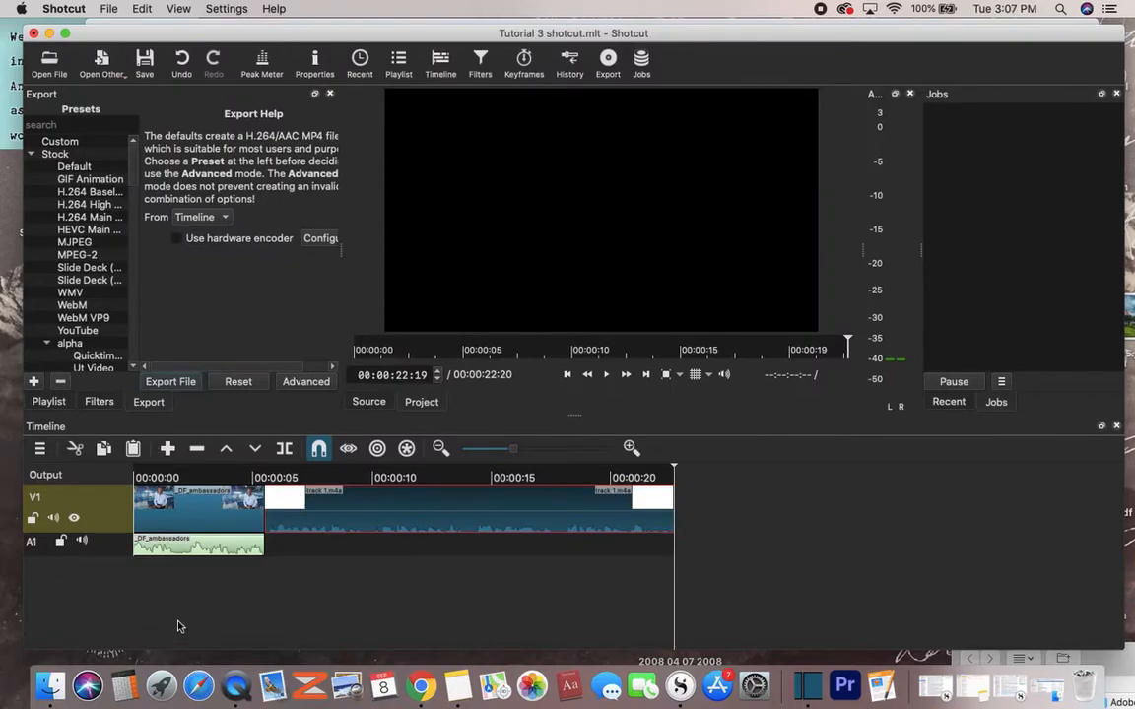
# Open the _DS_show team clip from the Believe folder
pyautogui.click(47, 63)
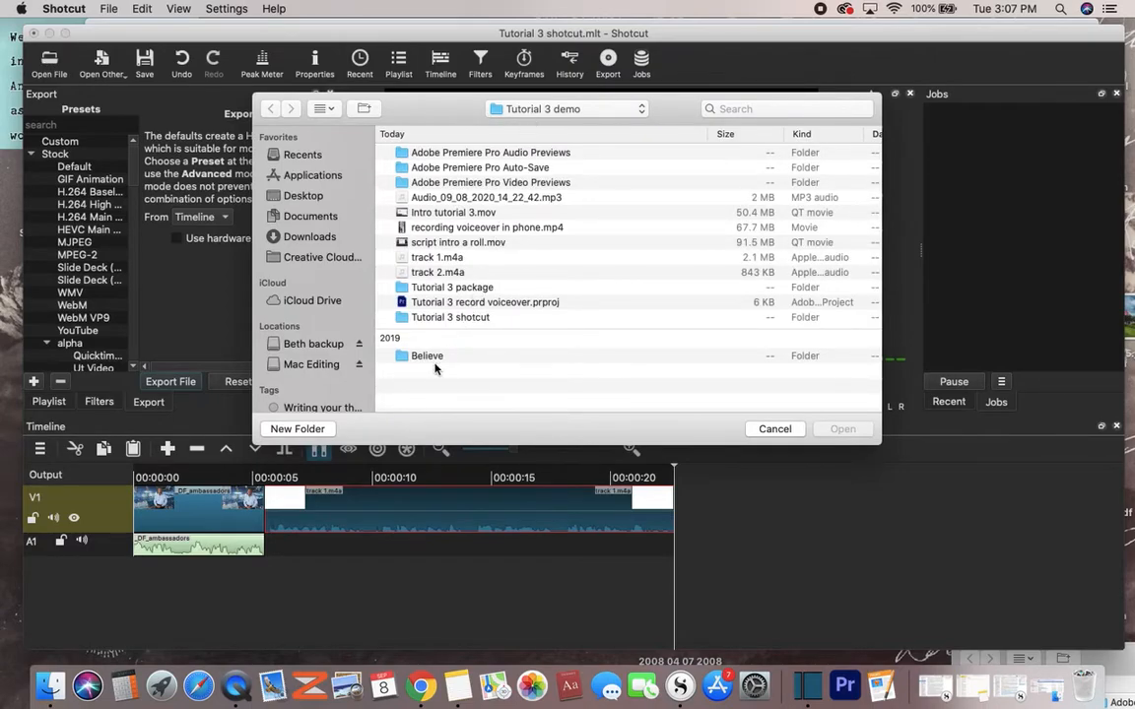
pyautogui.doubleClick(427, 357)
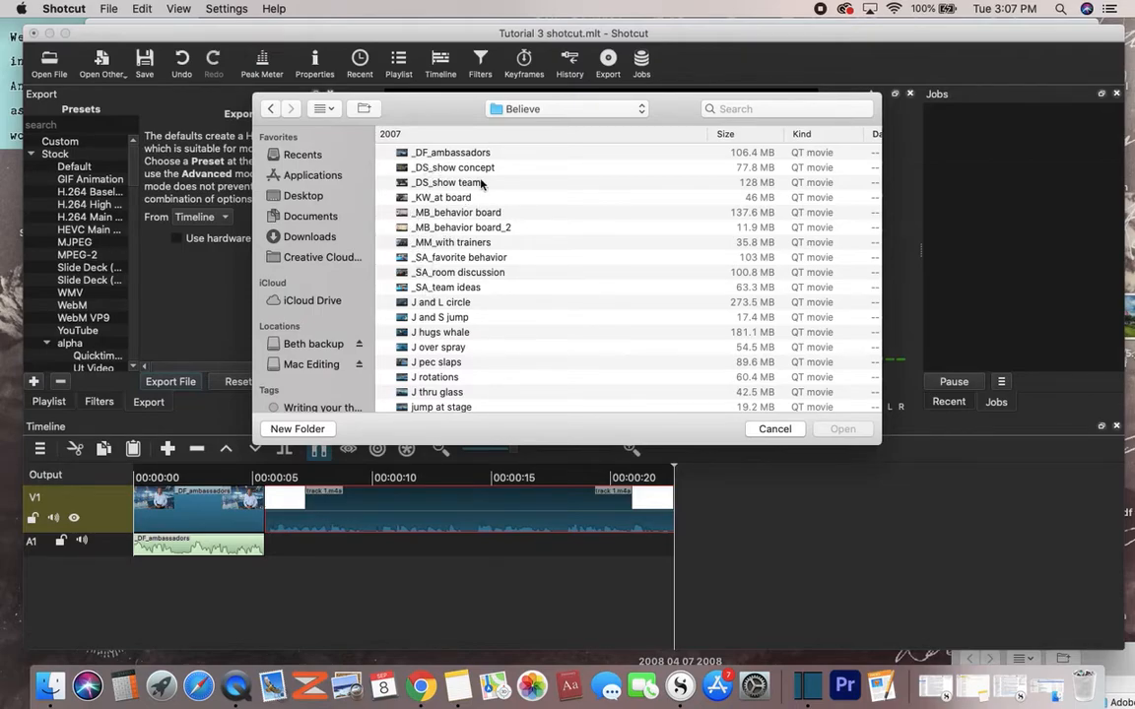
pyautogui.click(453, 184)
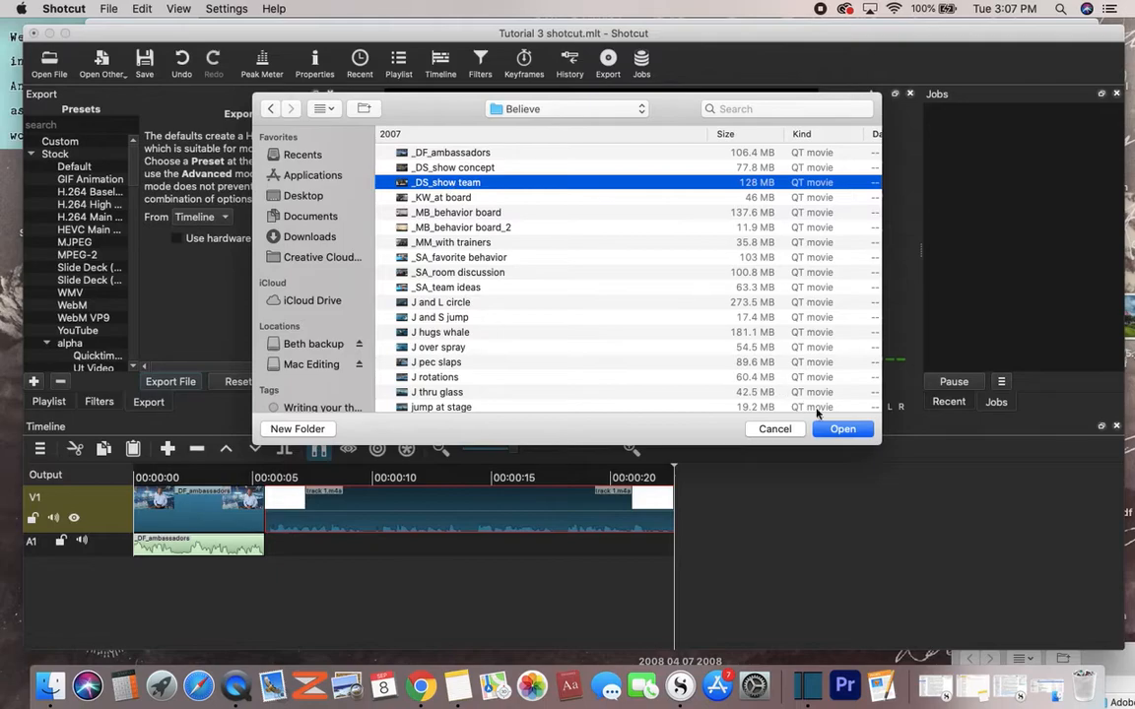
pyautogui.click(839, 430)
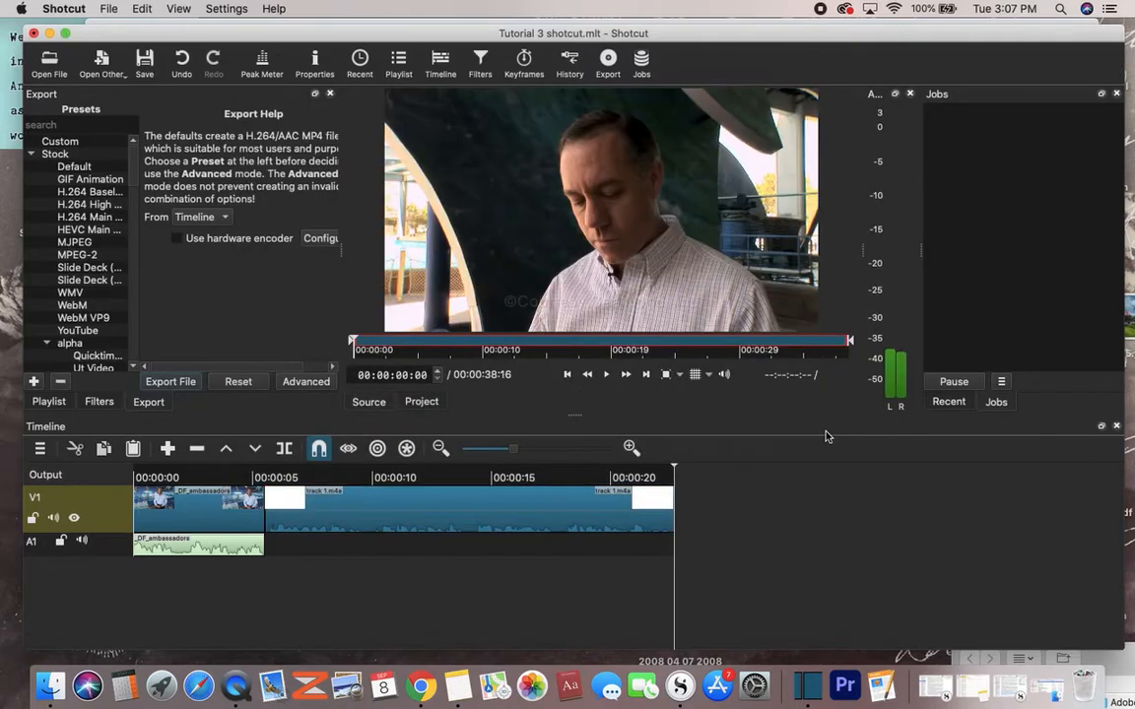
# Check the DS show team quote in the Chrome script and trim the clip in Shotcut from 00:00:29:12 to 00:00:37:08
pyautogui.click(415, 688)
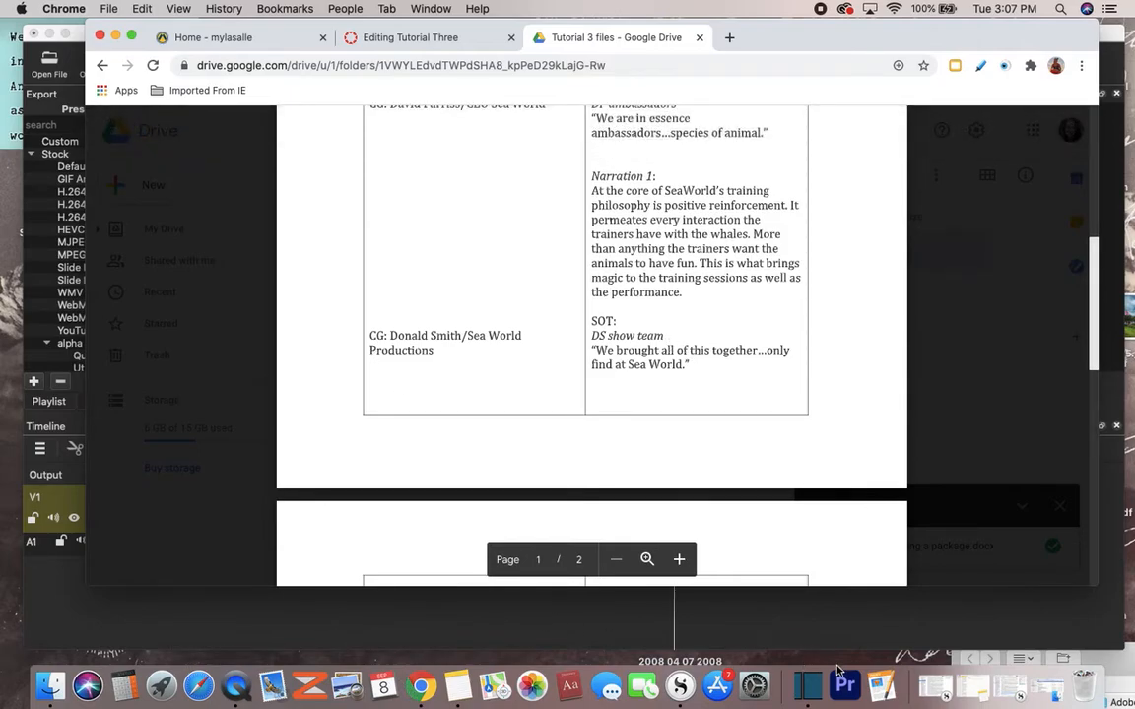
pyautogui.click(808, 686)
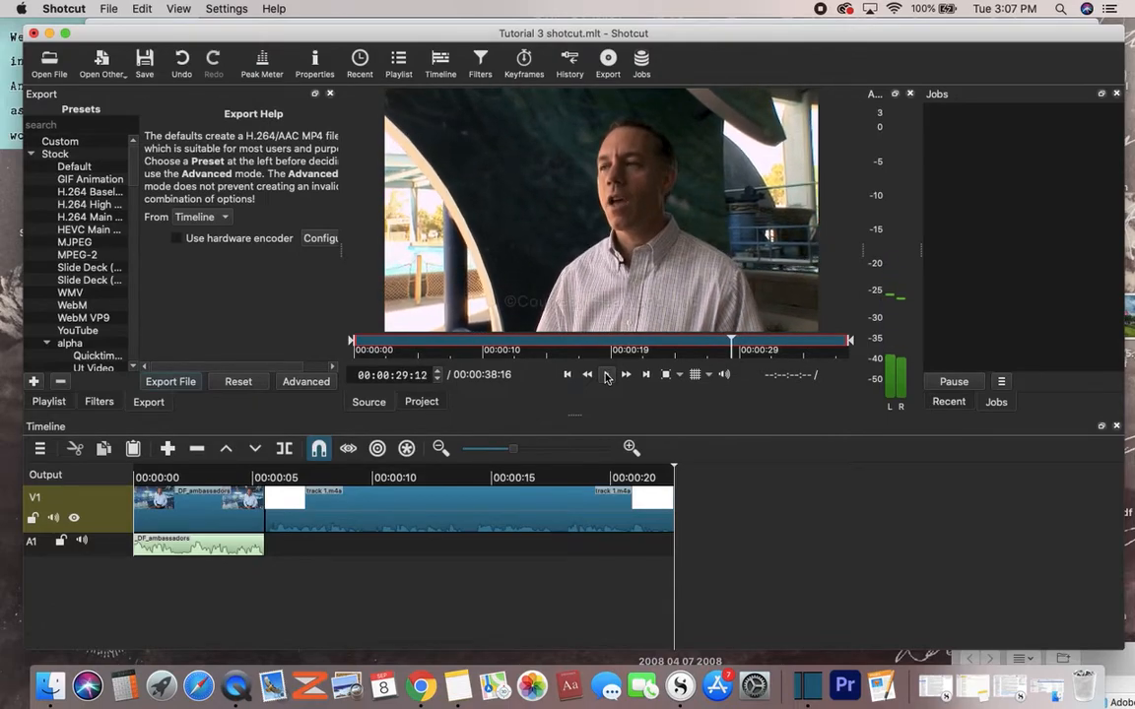
pyautogui.press('i')
pyautogui.click(607, 376)
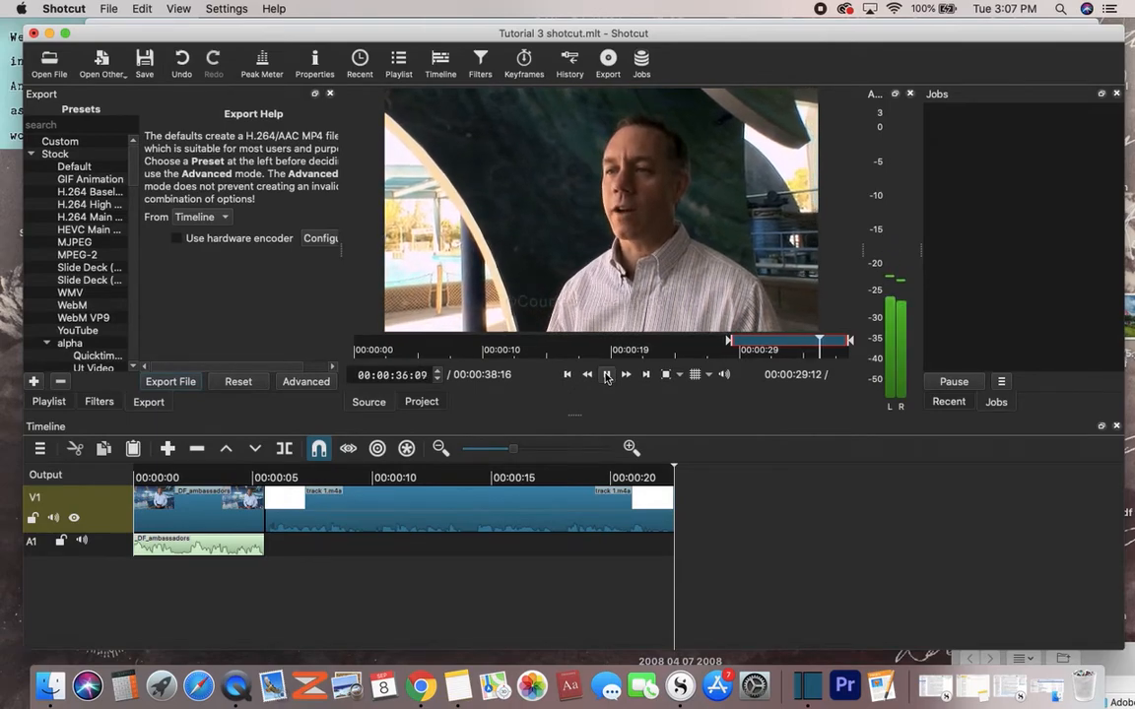
pyautogui.click(607, 375)
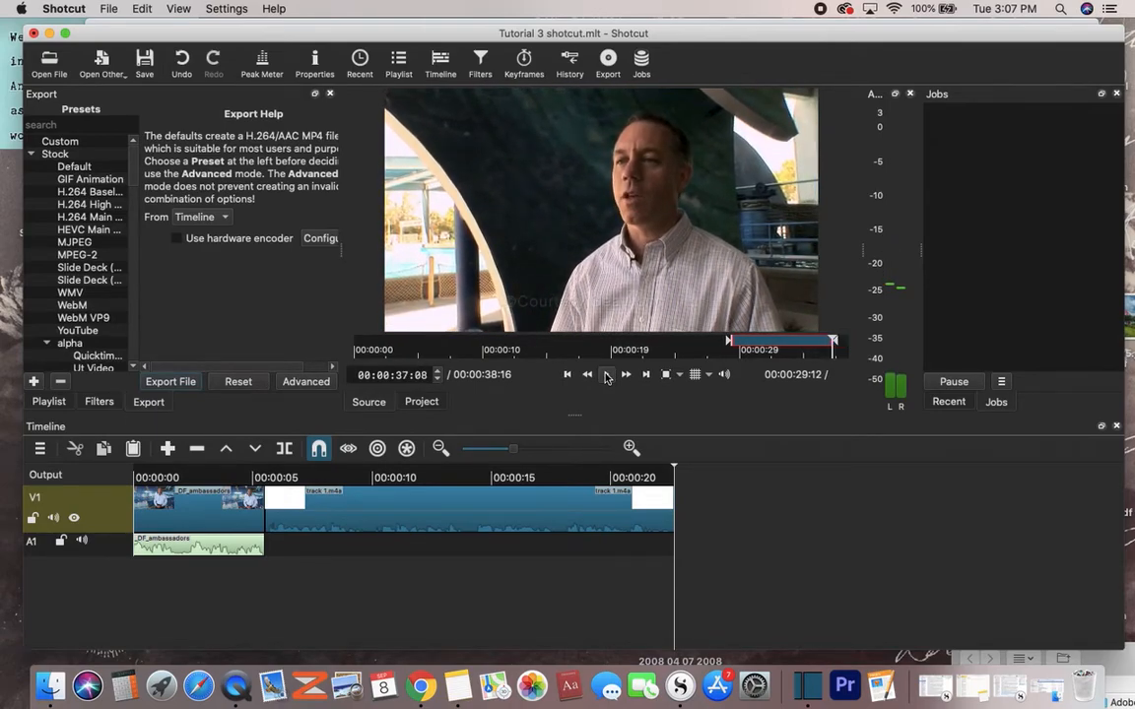
# Recheck the quote in the Chrome script, and append the trimmed _DS_show team clip to track V1 in Shotcut
pyautogui.click(420, 687)
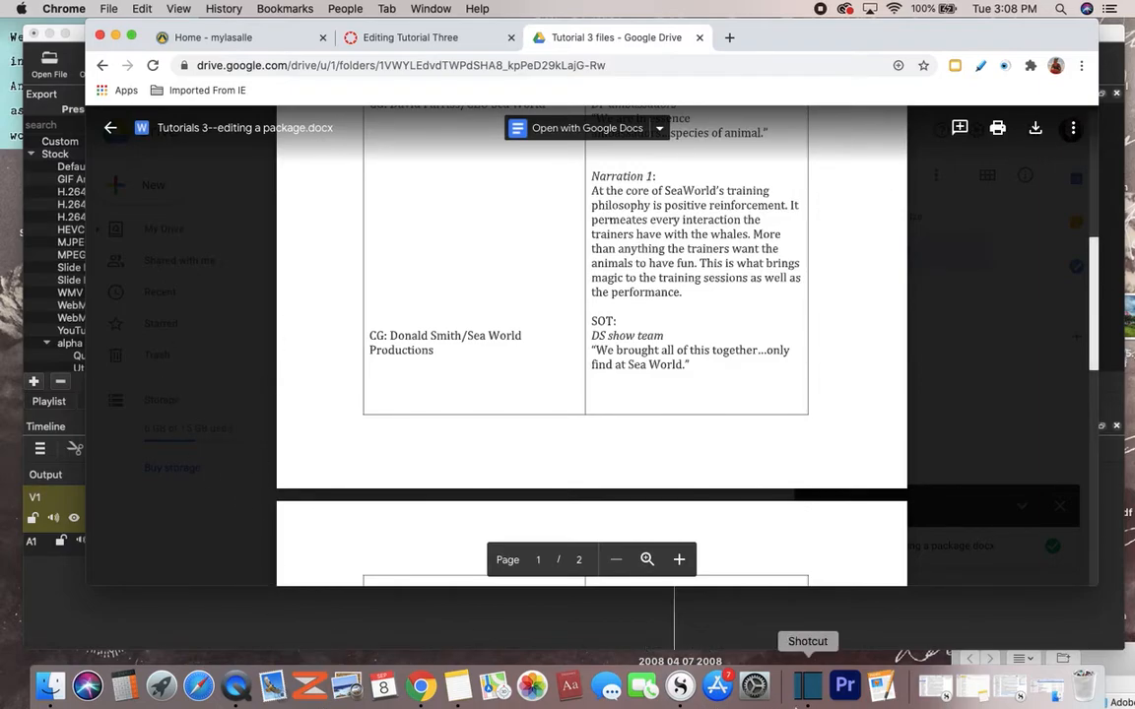
pyautogui.click(809, 687)
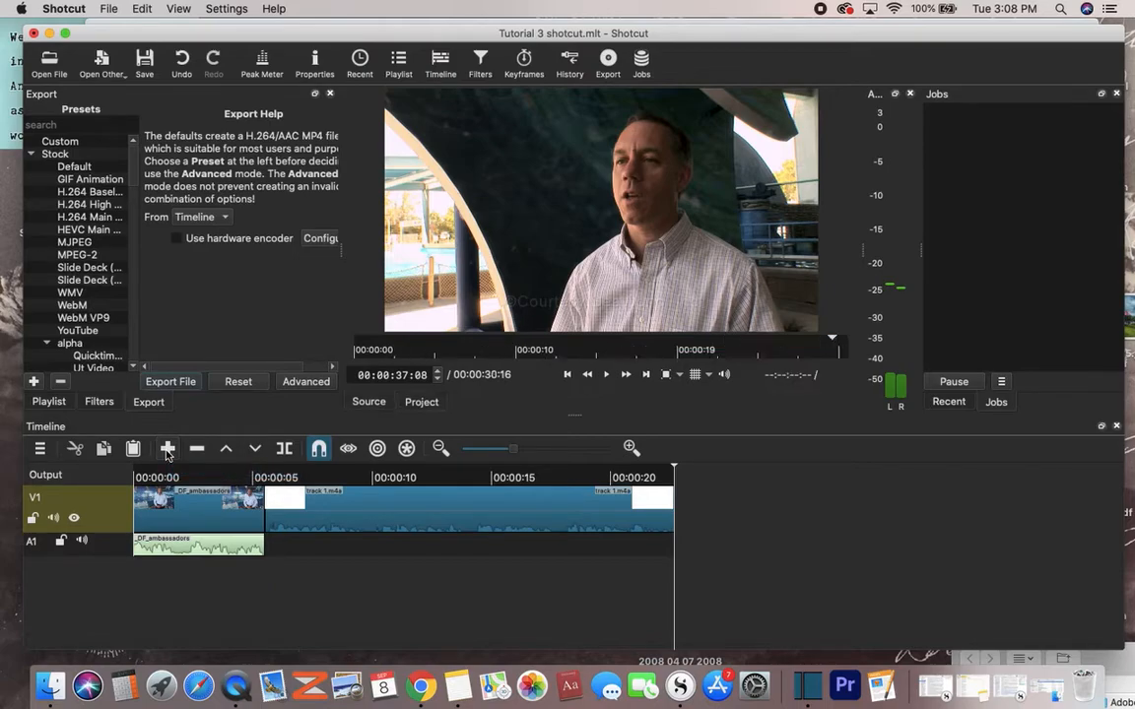
pyautogui.click(167, 449)
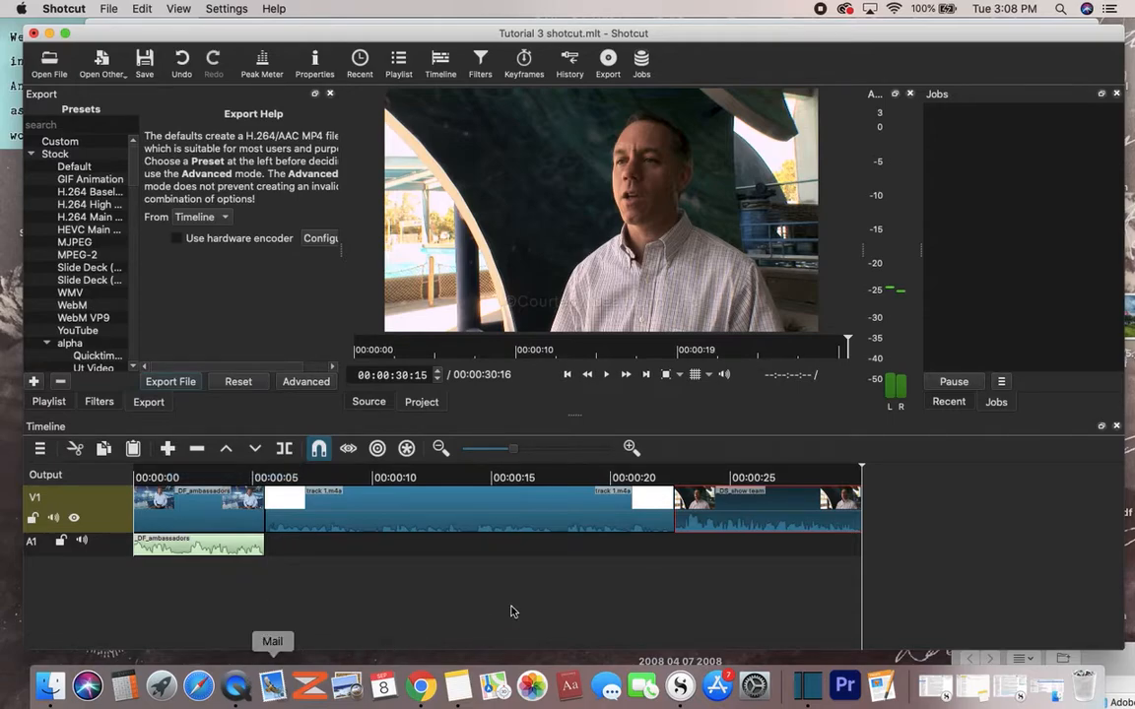
# Switch to Chrome to read the script entry after the DS show team sound bite on page 2, and return to Shotcut
pyautogui.click(421, 686)
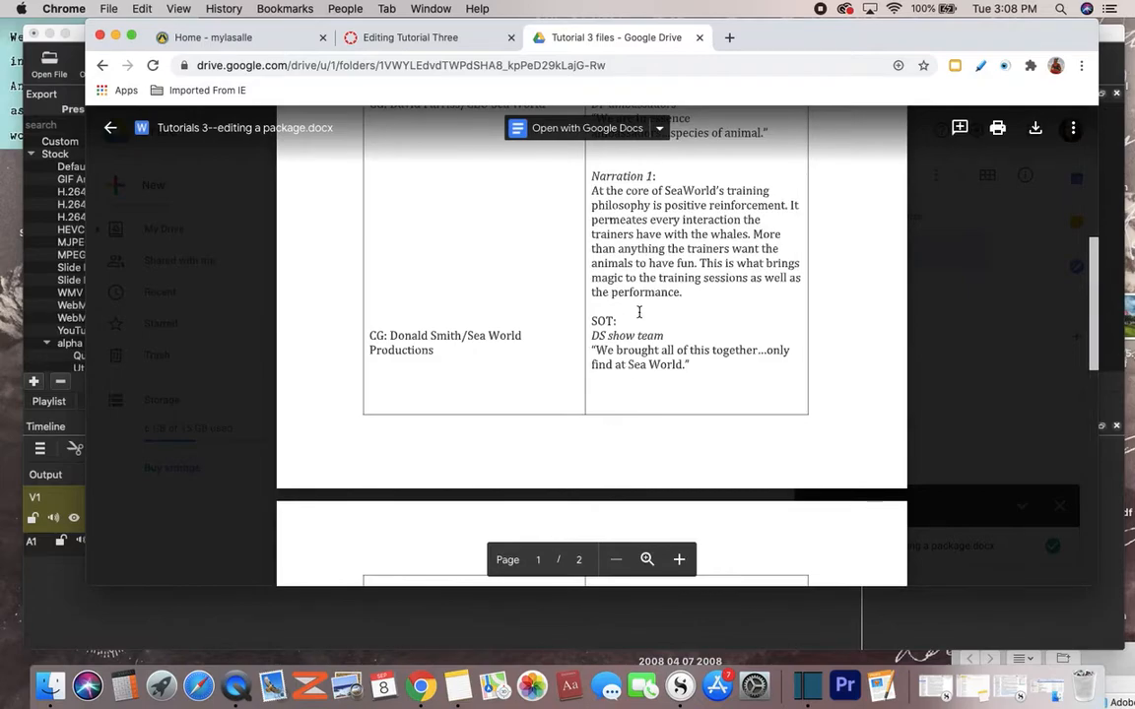
pyautogui.scroll(-5, 633, 356)
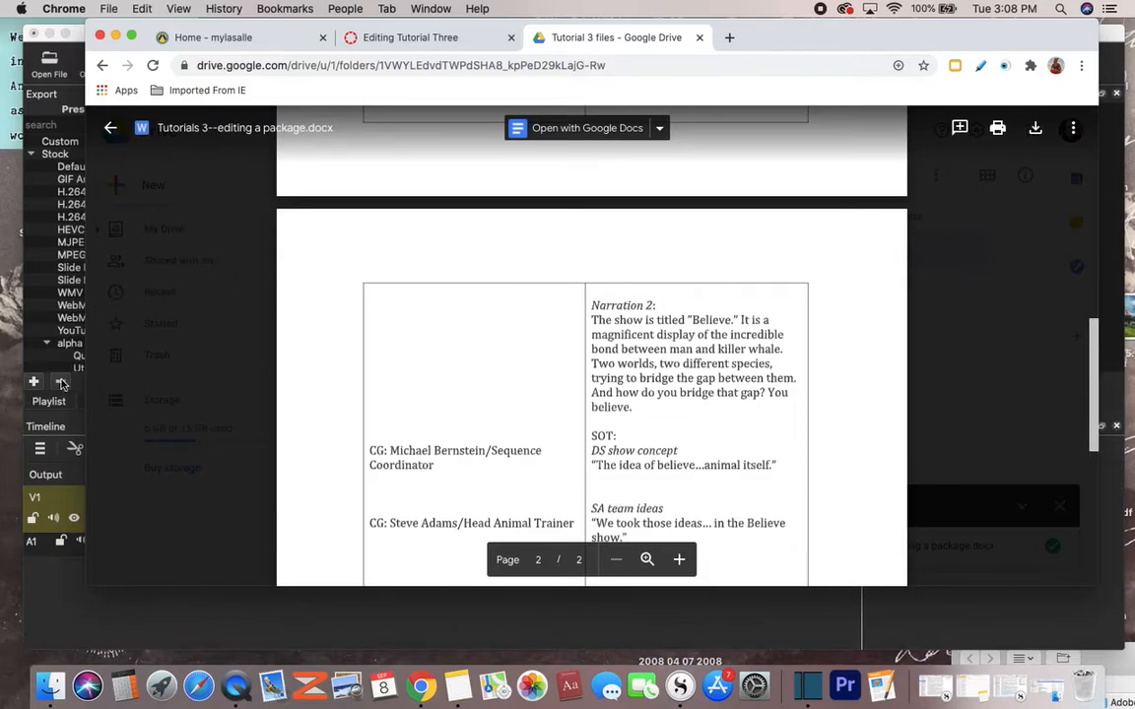
pyautogui.click(67, 426)
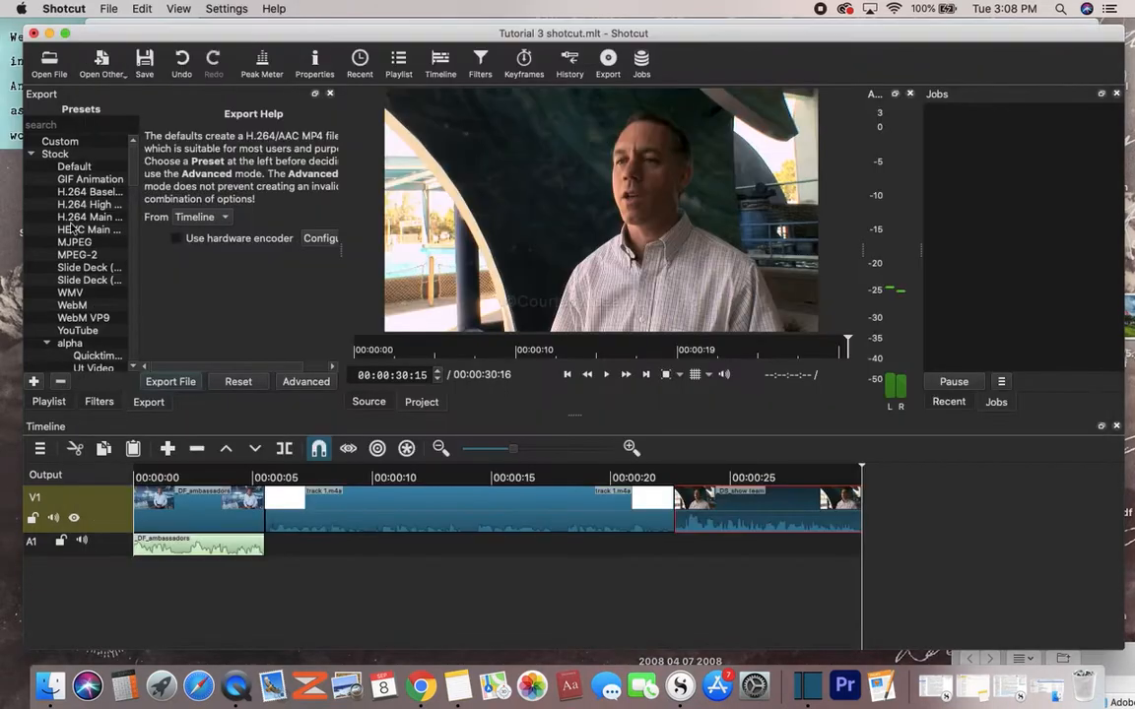
# Open the narration file track 2.m4a from the Tutorial 3 demo folder
pyautogui.click(43, 72)
pyautogui.click(564, 106)
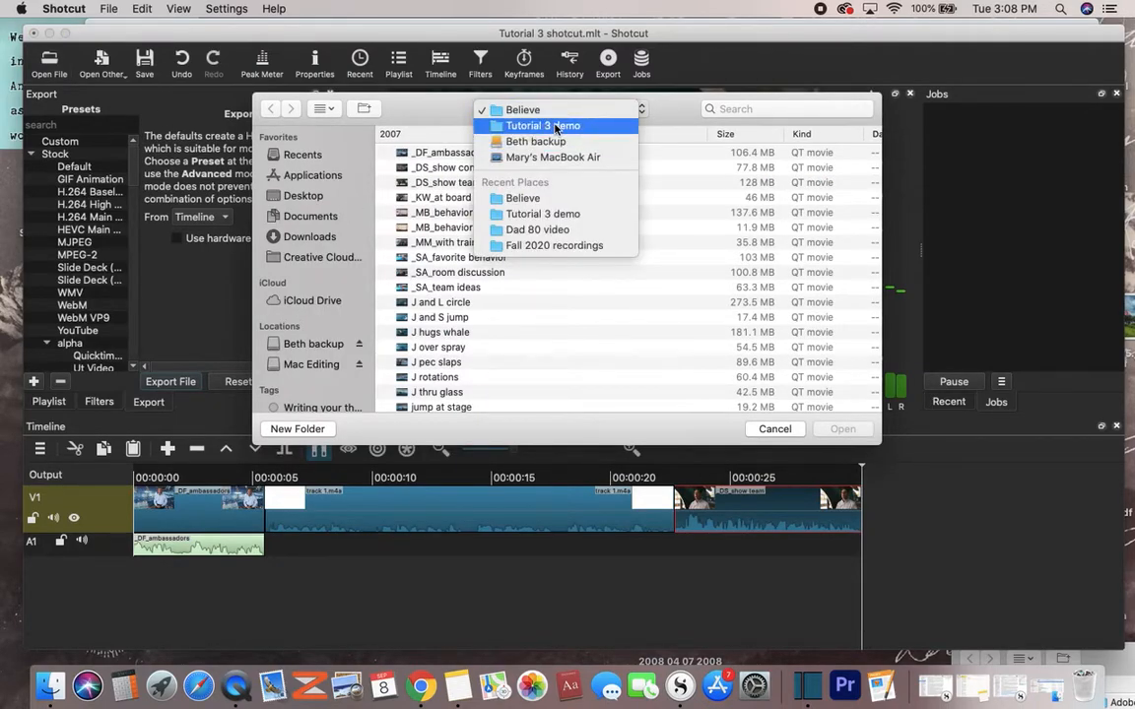
pyautogui.click(556, 128)
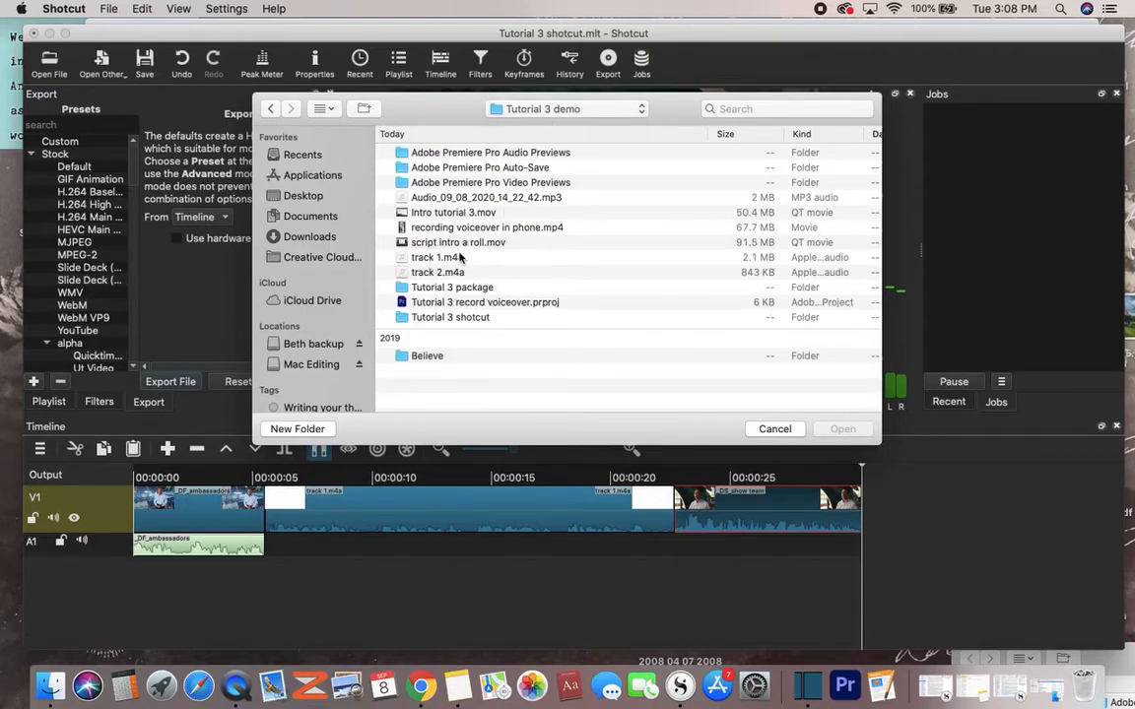
pyautogui.click(440, 274)
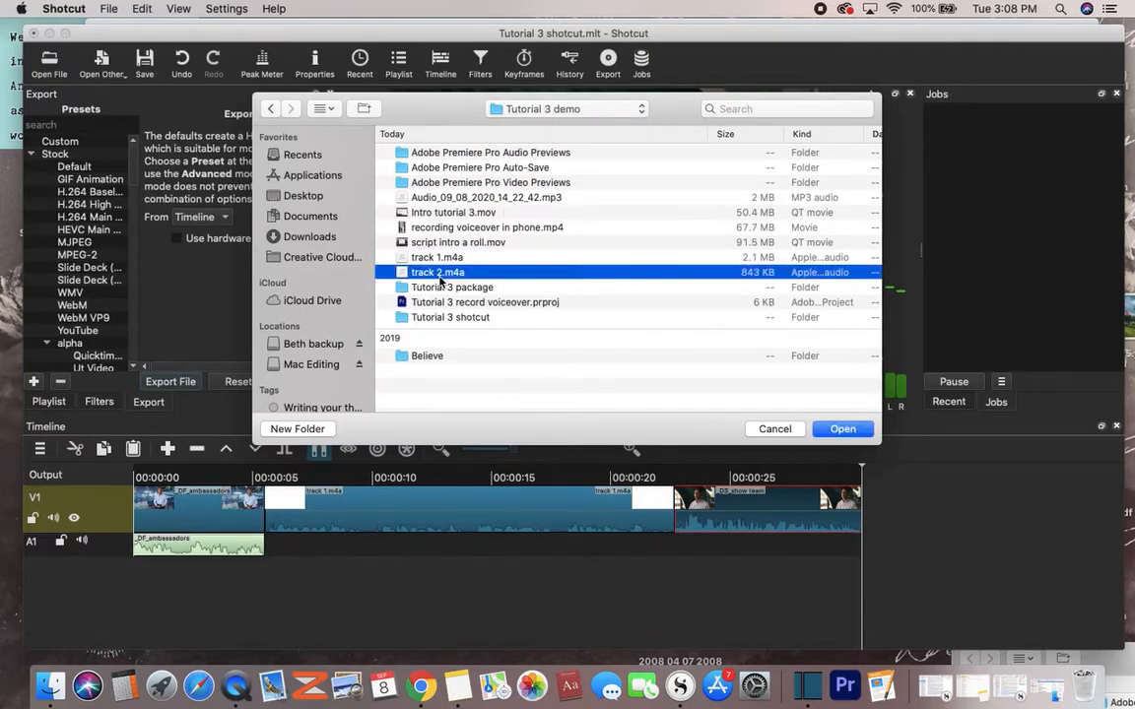
pyautogui.click(841, 429)
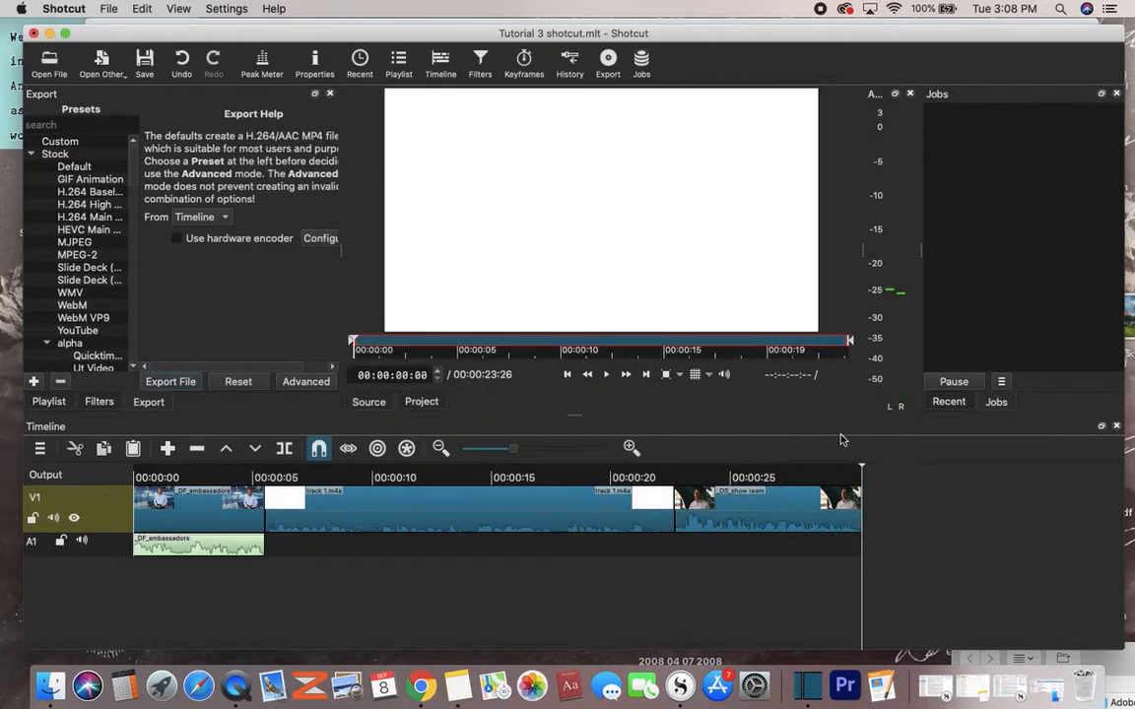
# Play the track 2.m4a narration and set its in point at 00:00:06:13
pyautogui.click(607, 368)
pyautogui.press('i')
pyautogui.click(607, 369)
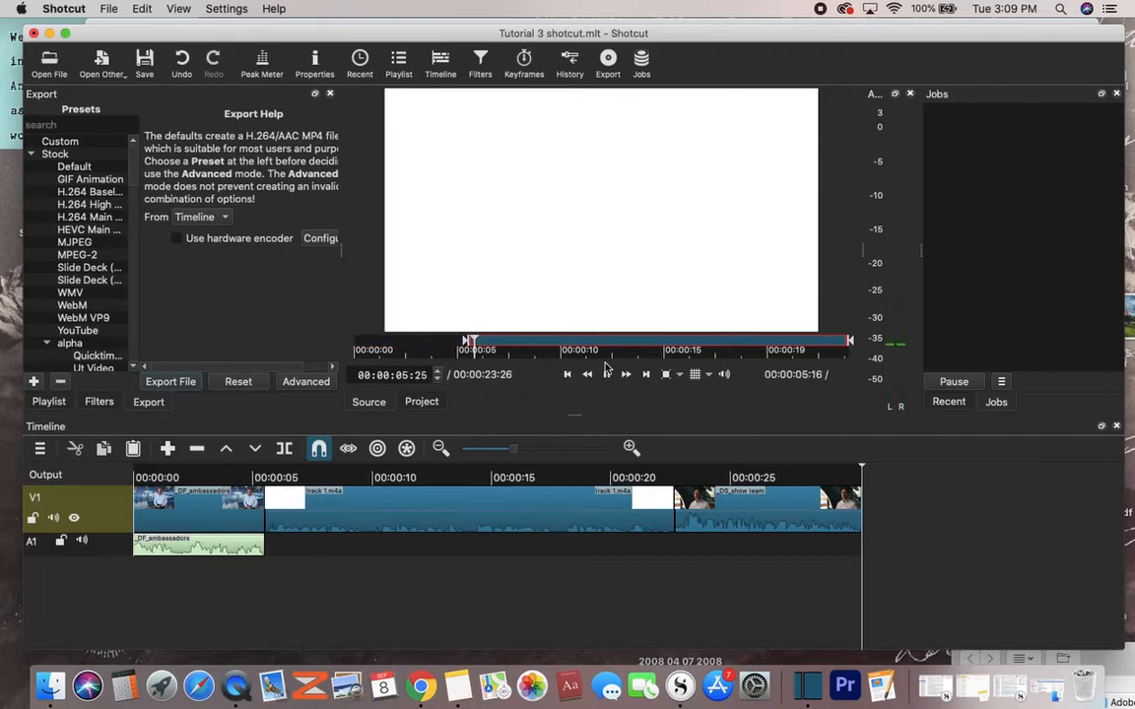
pyautogui.click(607, 368)
pyautogui.press('i')
pyautogui.click(607, 368)
pyautogui.click(607, 368)
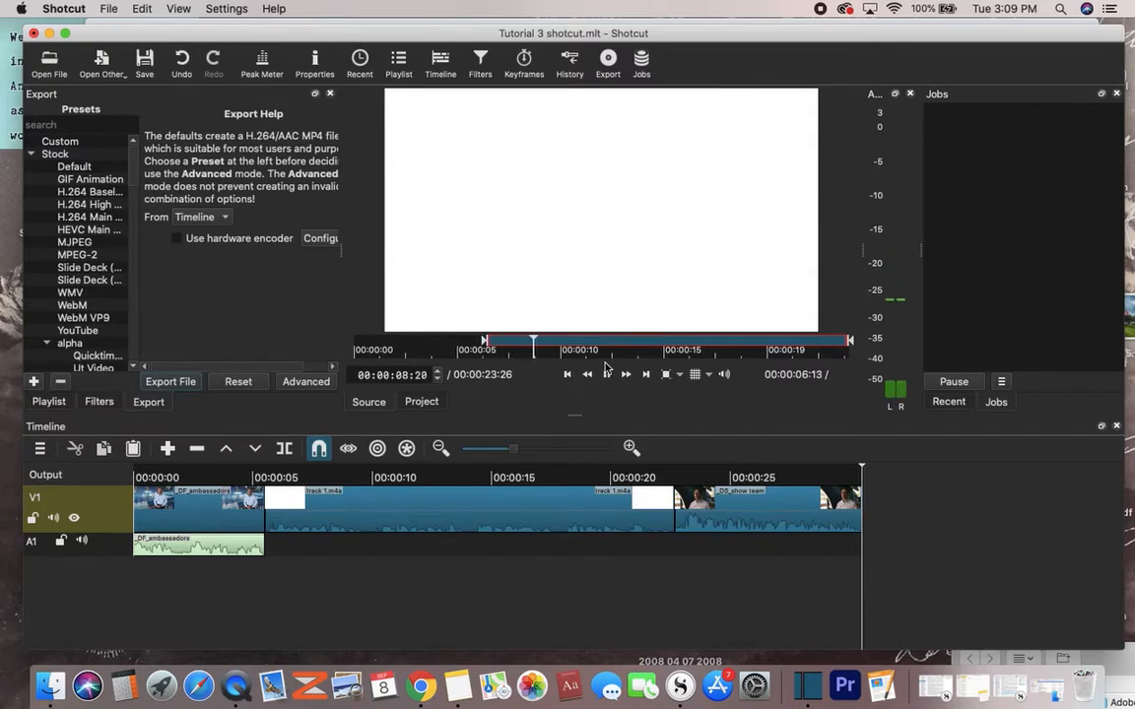
# Play the track 2.m4a narration to find its end, and append it to track V1 after the _DS_show team clip
pyautogui.click(685, 349)
pyautogui.press('space')
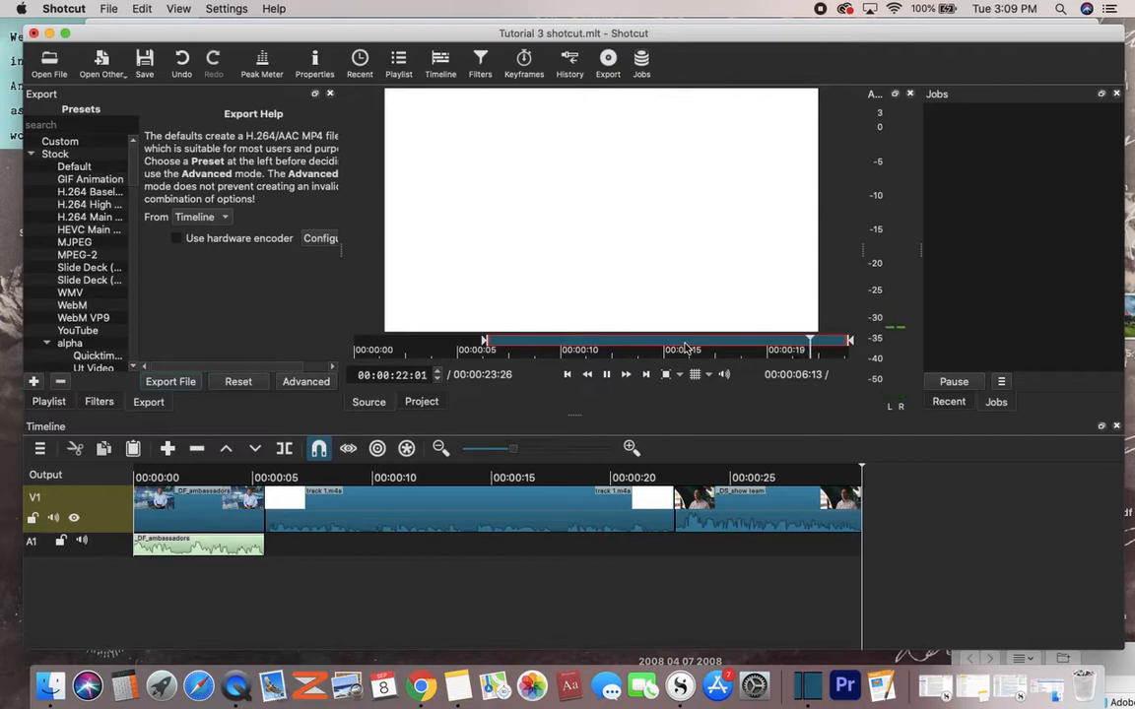
pyautogui.press('space')
pyautogui.click(166, 451)
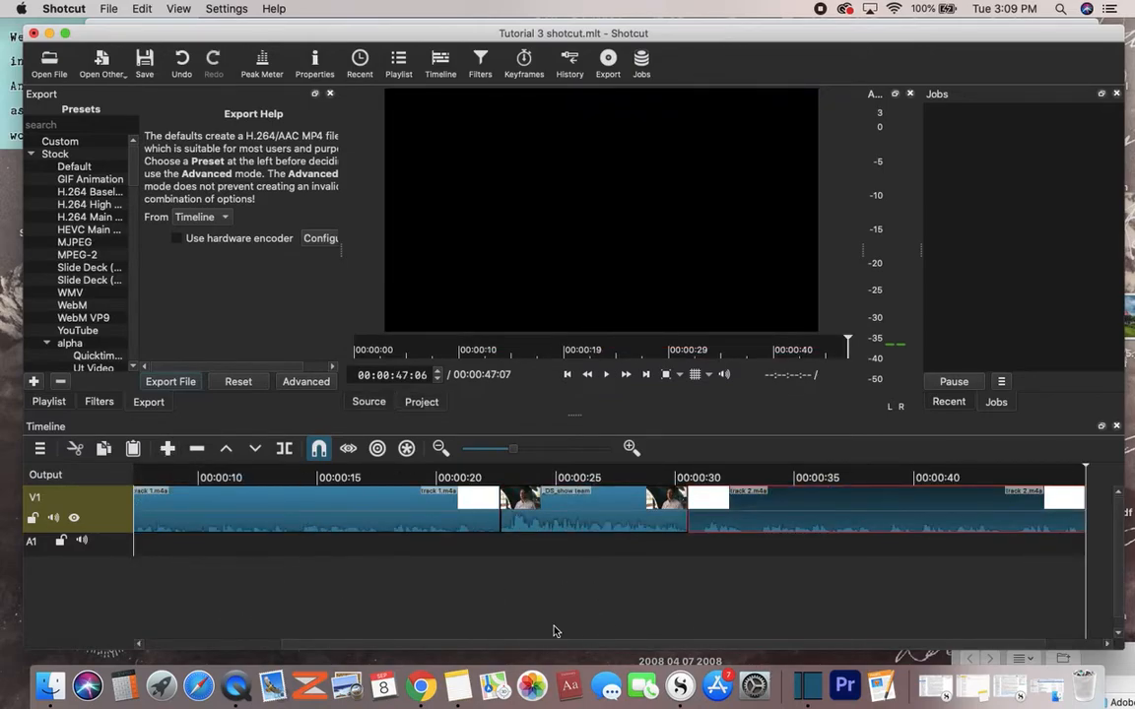
# Switch to Chrome to check which sound bites follow Narration 2 in the script, and return to Shotcut
pyautogui.click(421, 685)
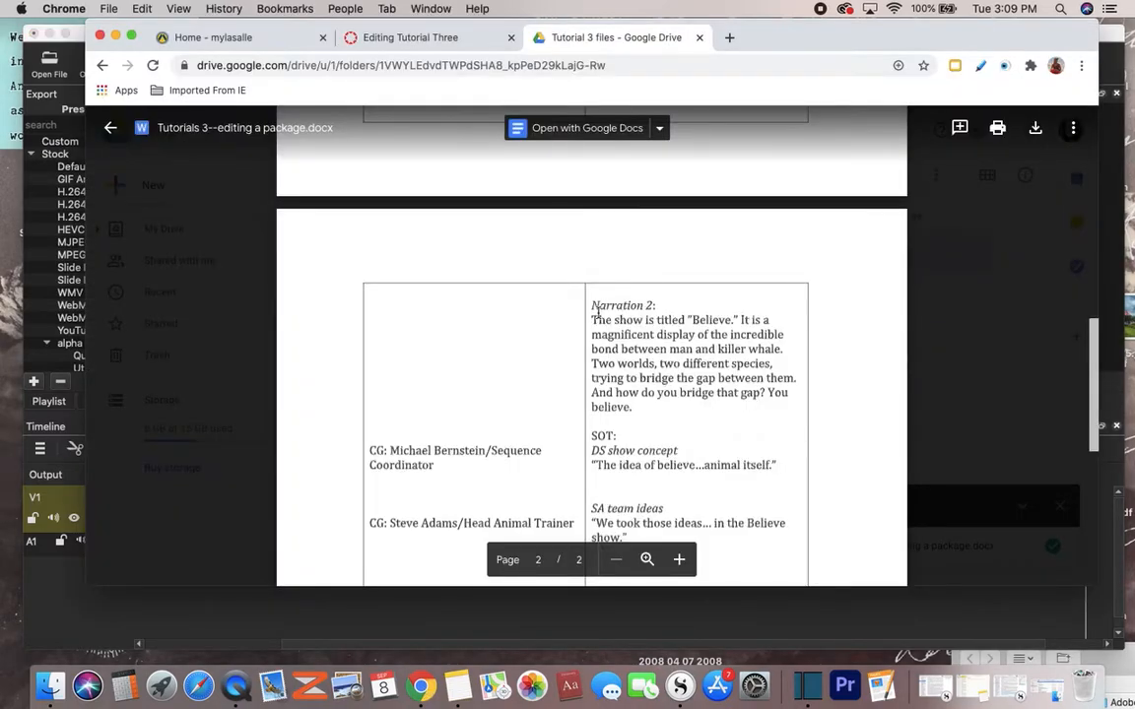
pyautogui.scroll(-3, 626, 417)
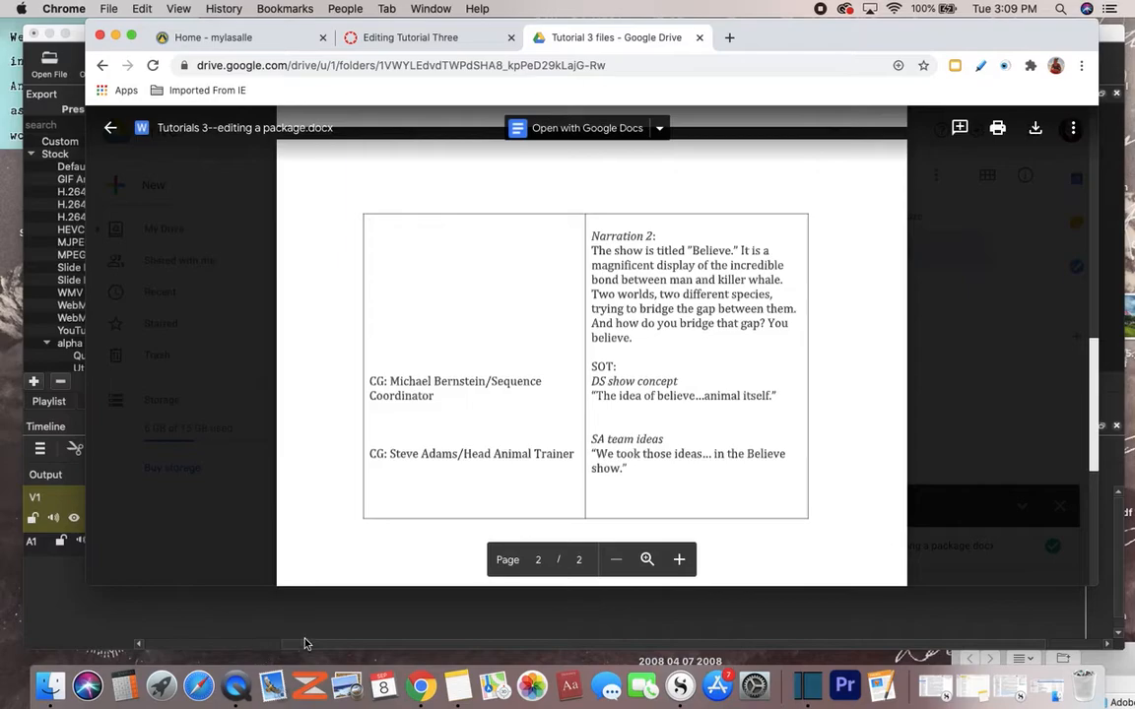
pyautogui.click(808, 682)
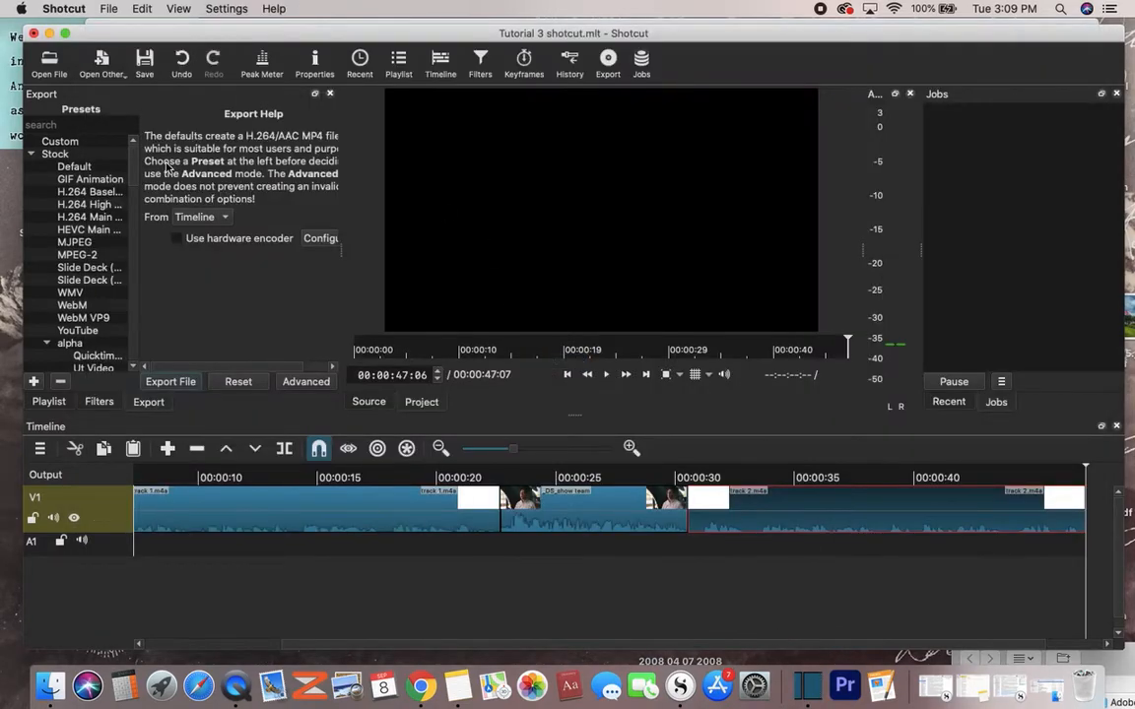
# Open the _DS_show concept clip from the Believe folder
pyautogui.click(50, 61)
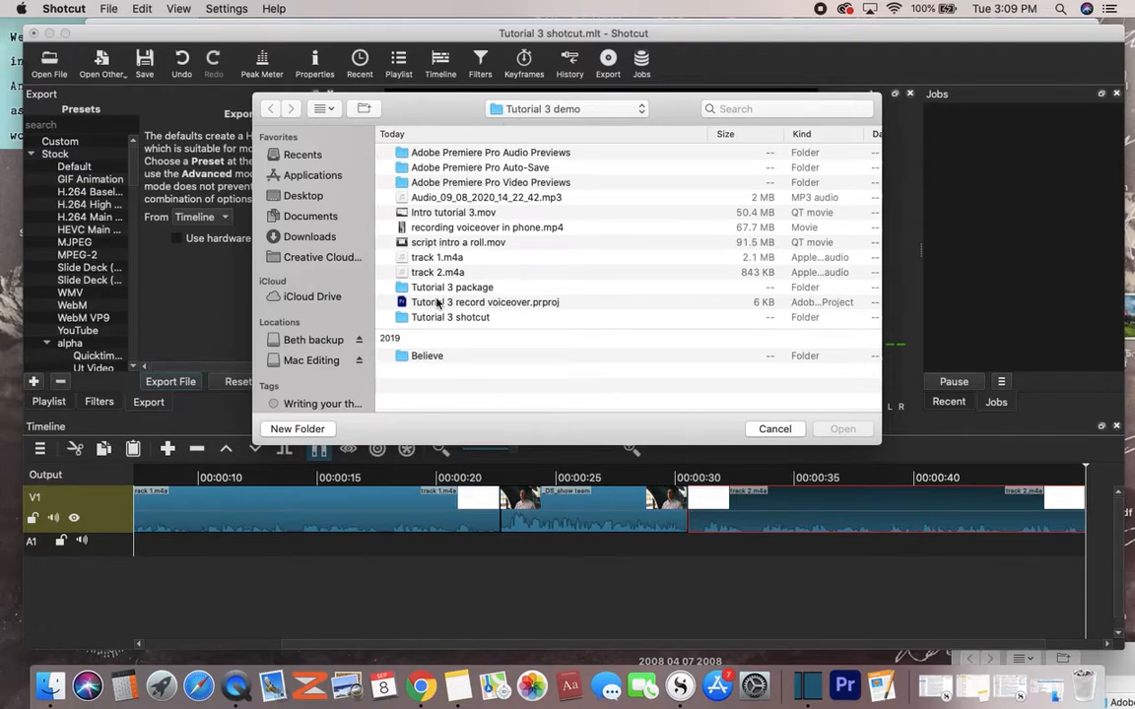
pyautogui.doubleClick(429, 358)
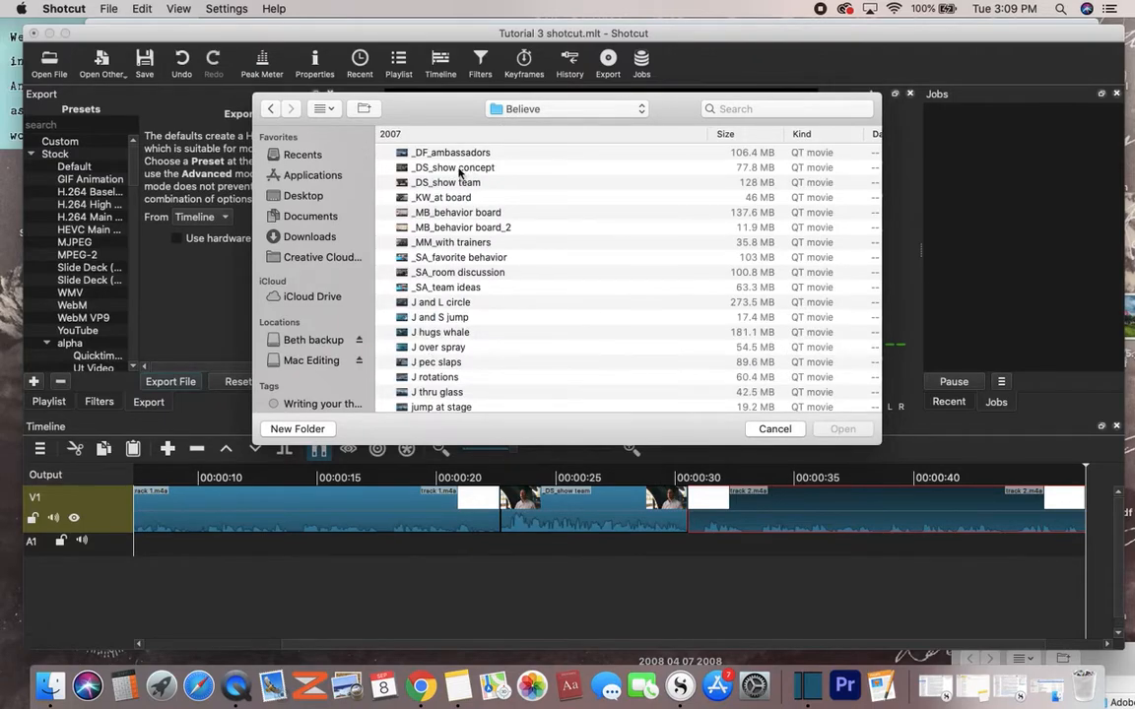
pyautogui.click(459, 170)
pyautogui.click(824, 433)
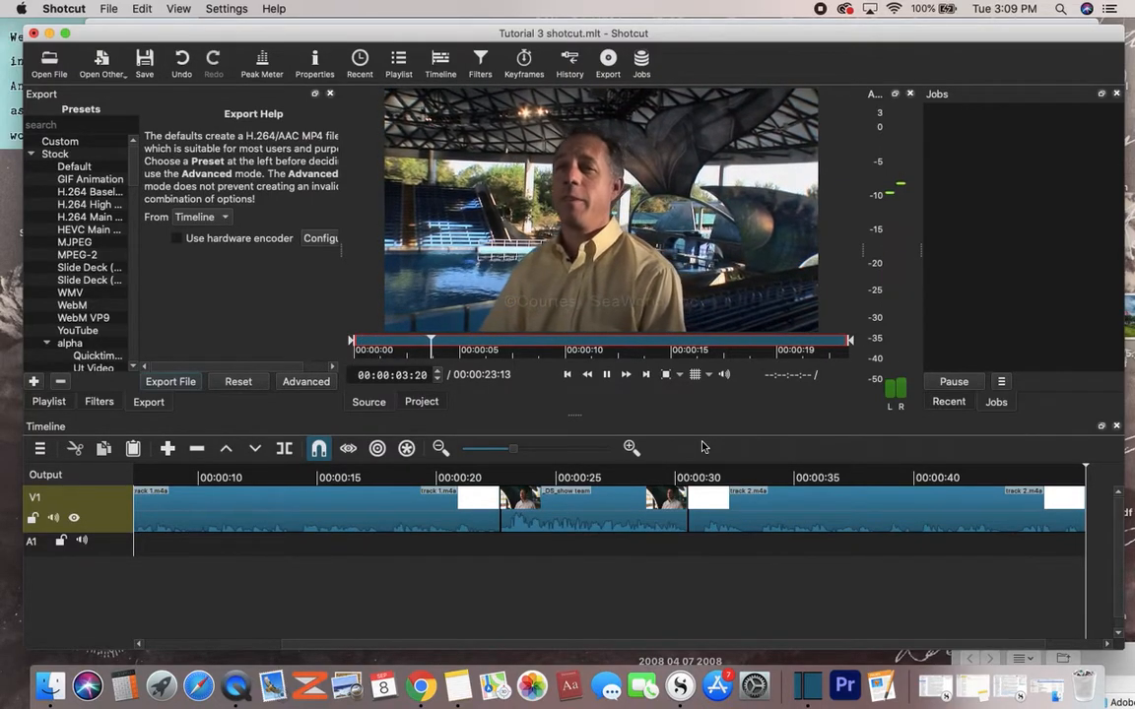
# Check the DS show concept opening quote in the Chrome script, and set the clip's in point in Shotcut at 00:00:02:29
pyautogui.click(423, 684)
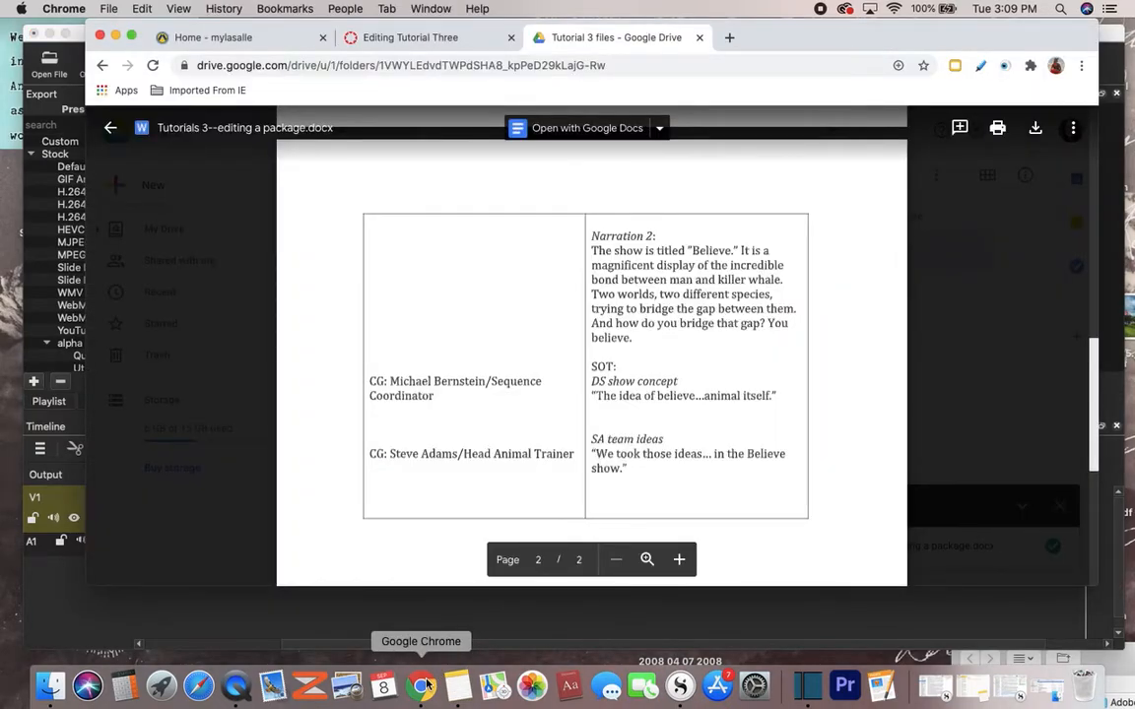
pyautogui.click(808, 685)
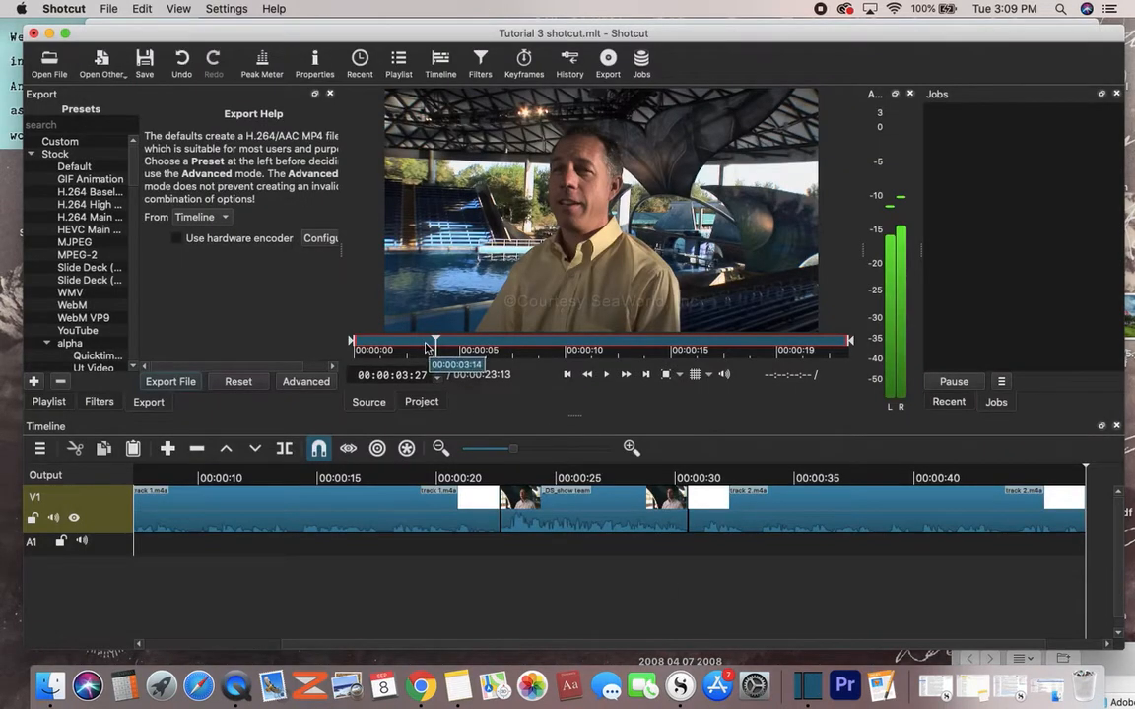
pyautogui.moveTo(419, 343); pyautogui.dragTo(427, 343)
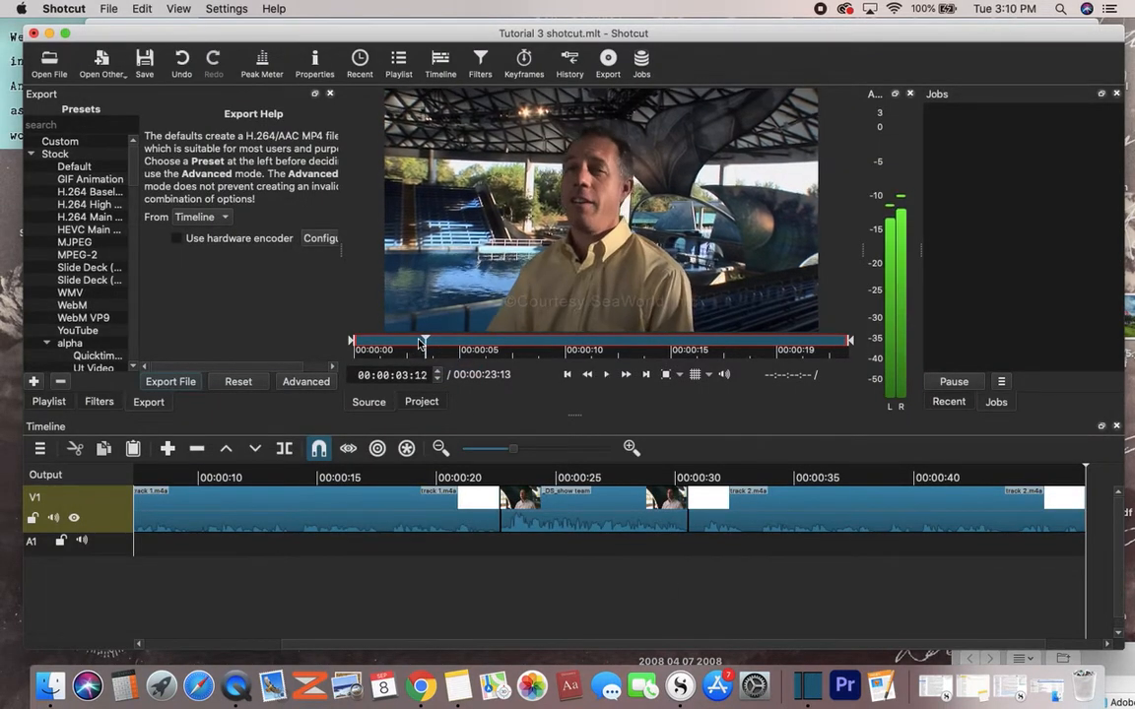
pyautogui.click(413, 344)
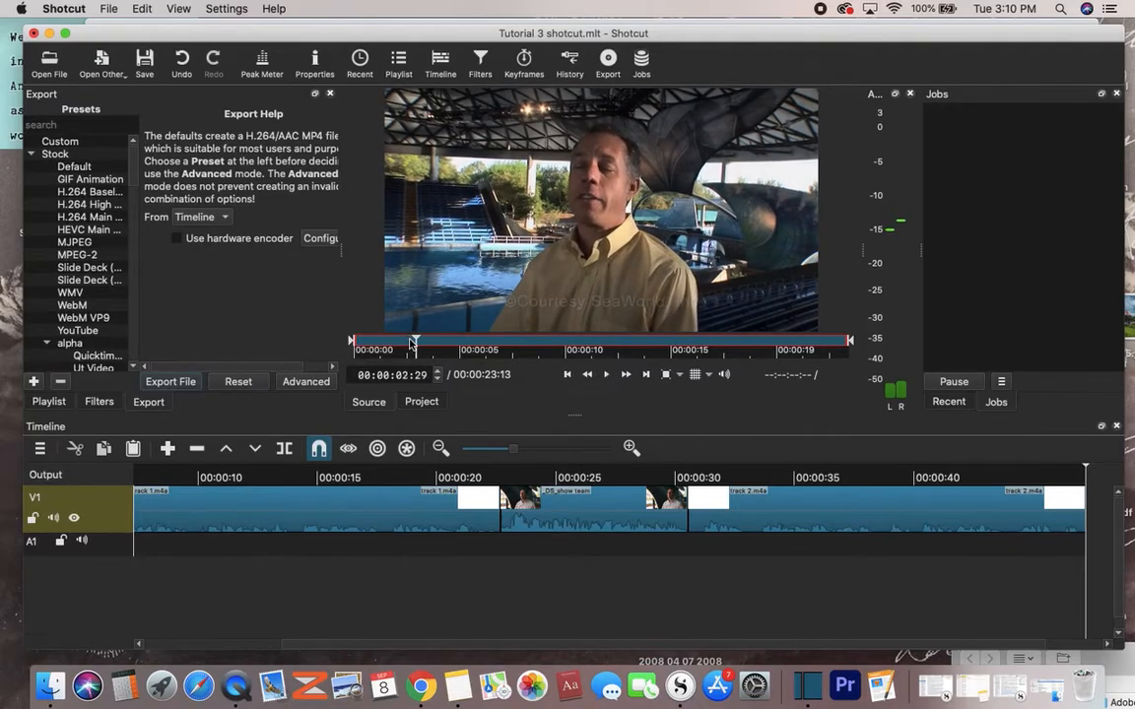
pyautogui.press('space')
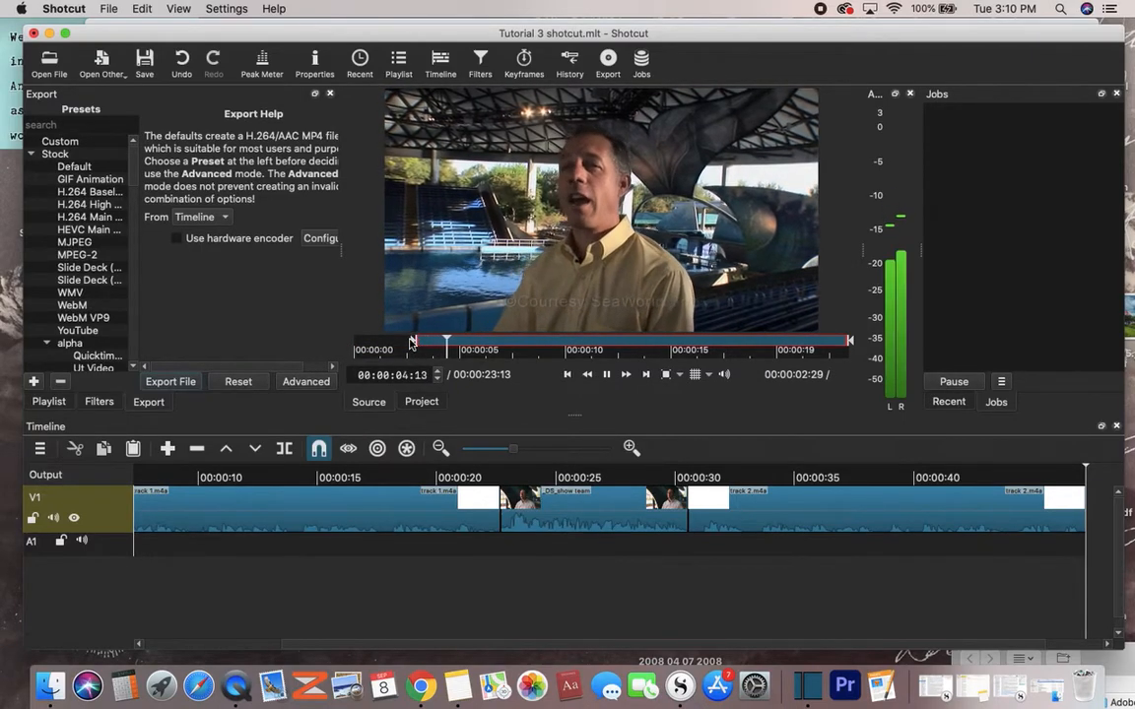
# Set the _DS_show concept out point at 00:00:15:00 per the Chrome script's closing words, and append the clip to V1 after track 2.m4a
pyautogui.press('space')
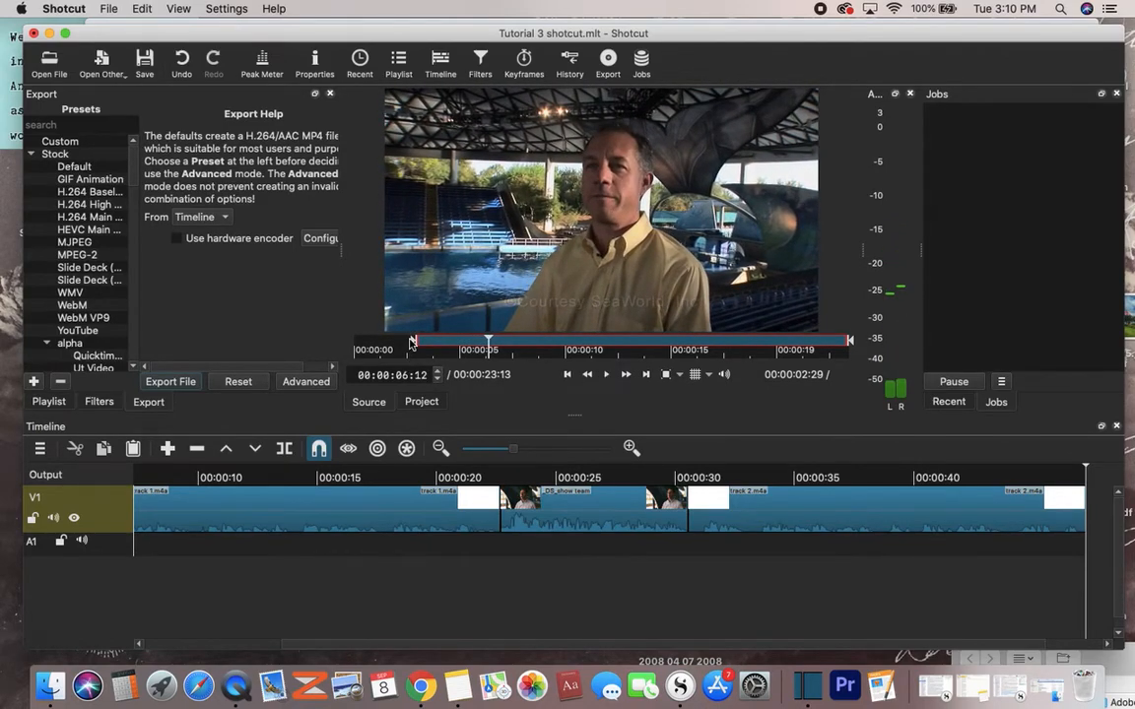
pyautogui.click(421, 685)
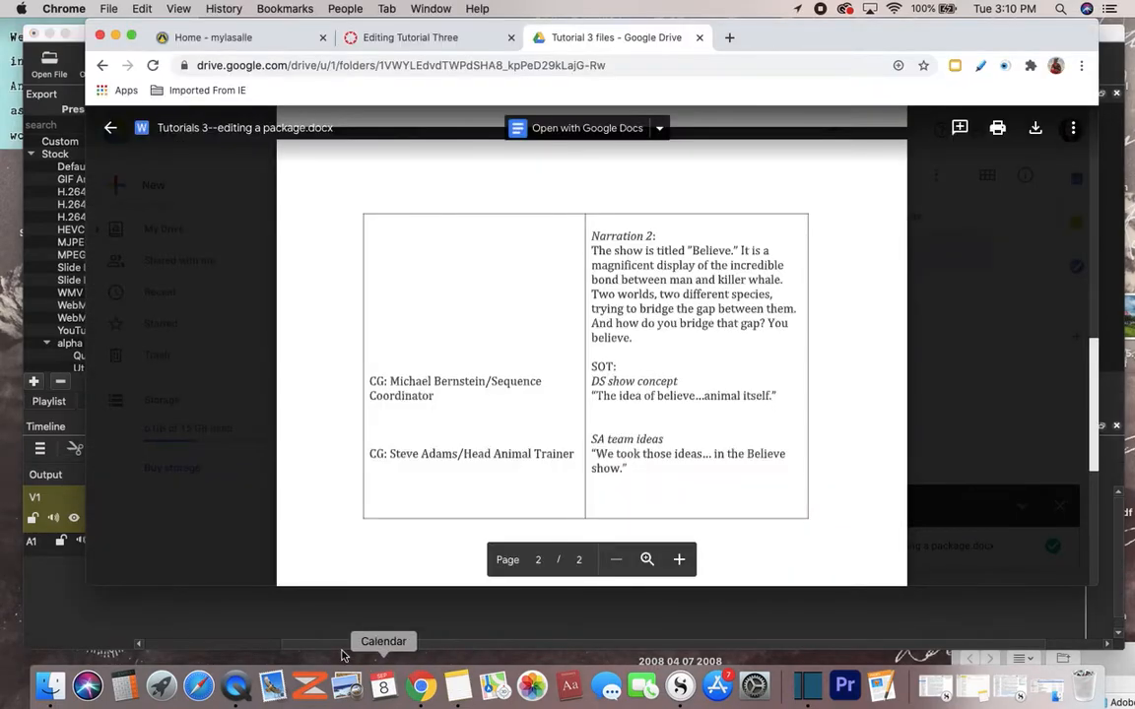
pyautogui.click(807, 690)
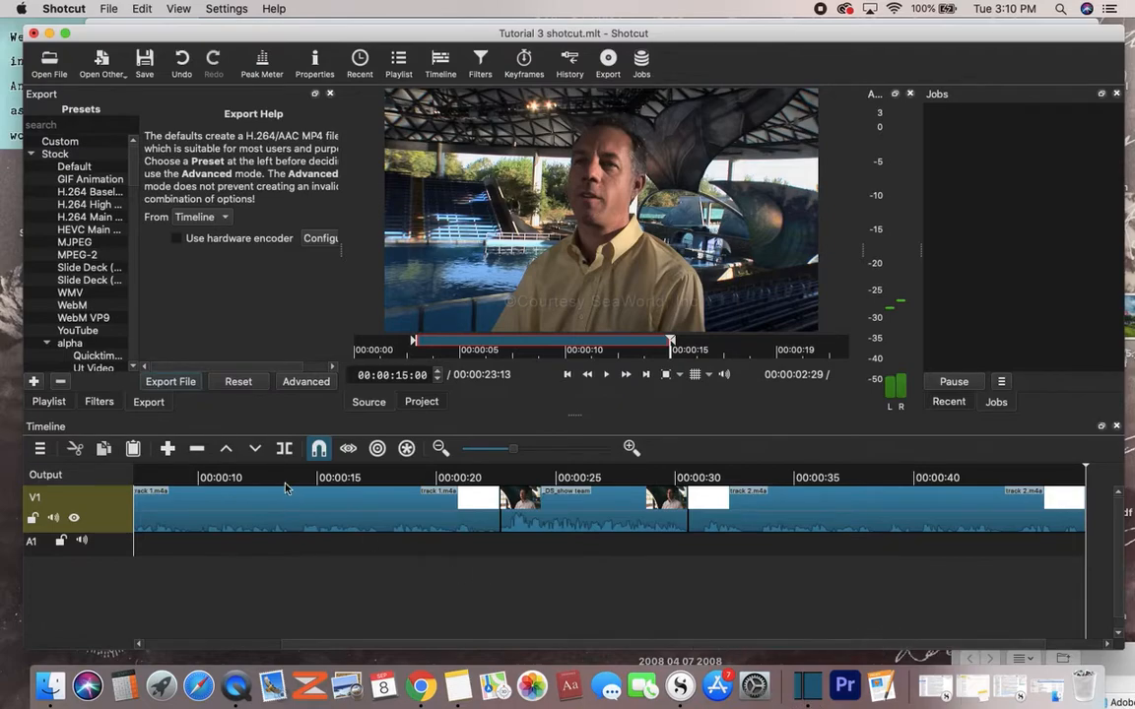
pyautogui.click(168, 448)
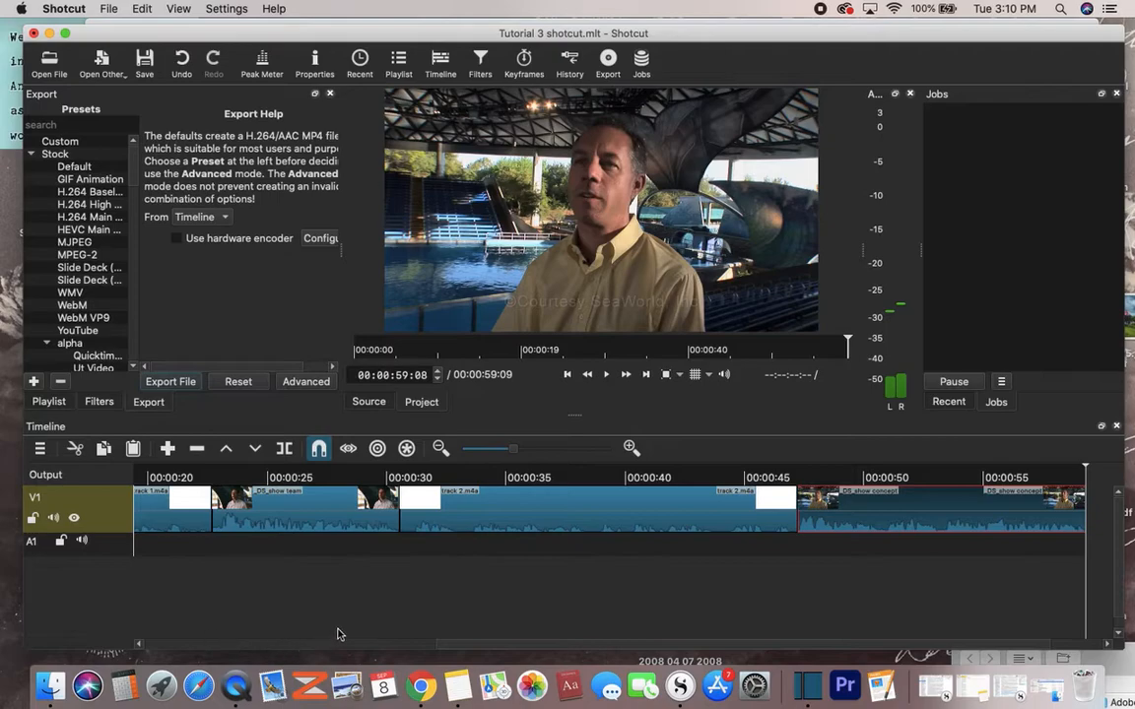
# Check the next sound bite in the Chrome script, and open the _SA_team ideas clip from the Believe folder in Shotcut
pyautogui.click(421, 686)
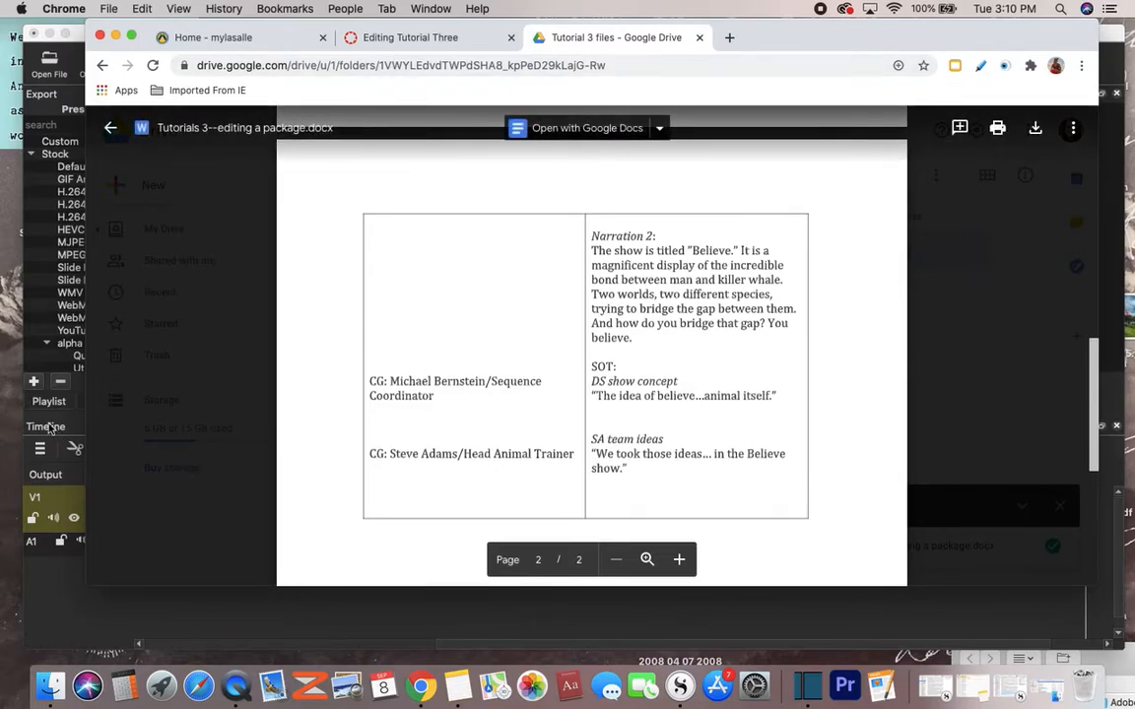
pyautogui.click(49, 65)
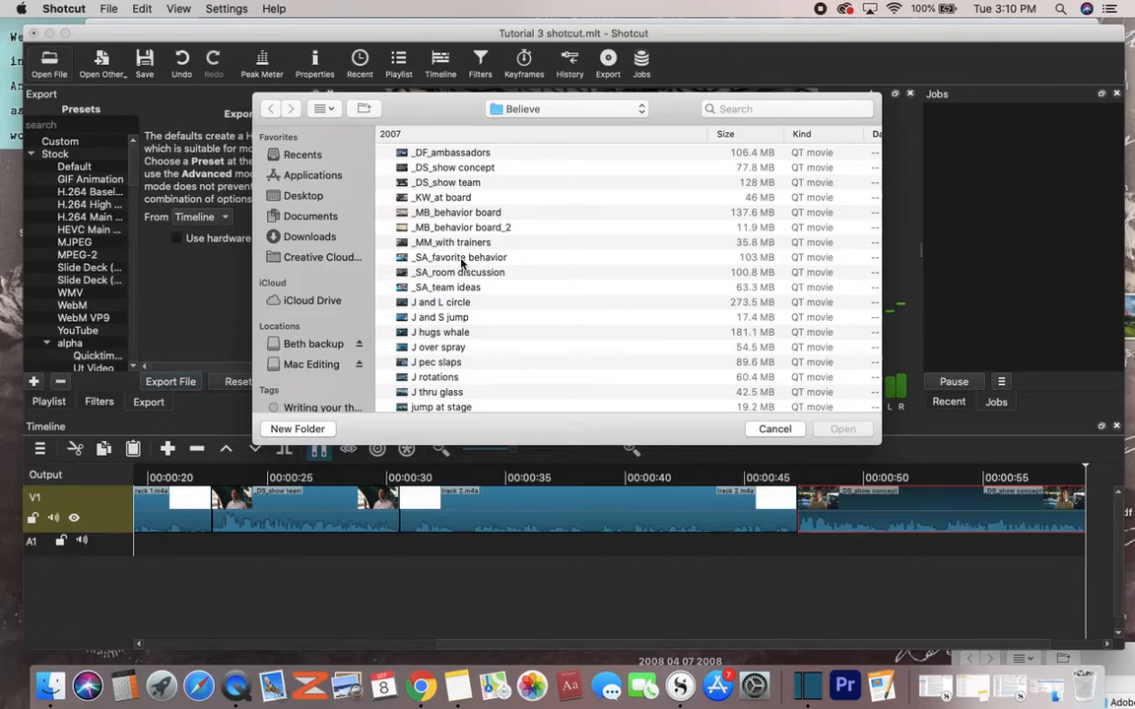
pyautogui.click(418, 687)
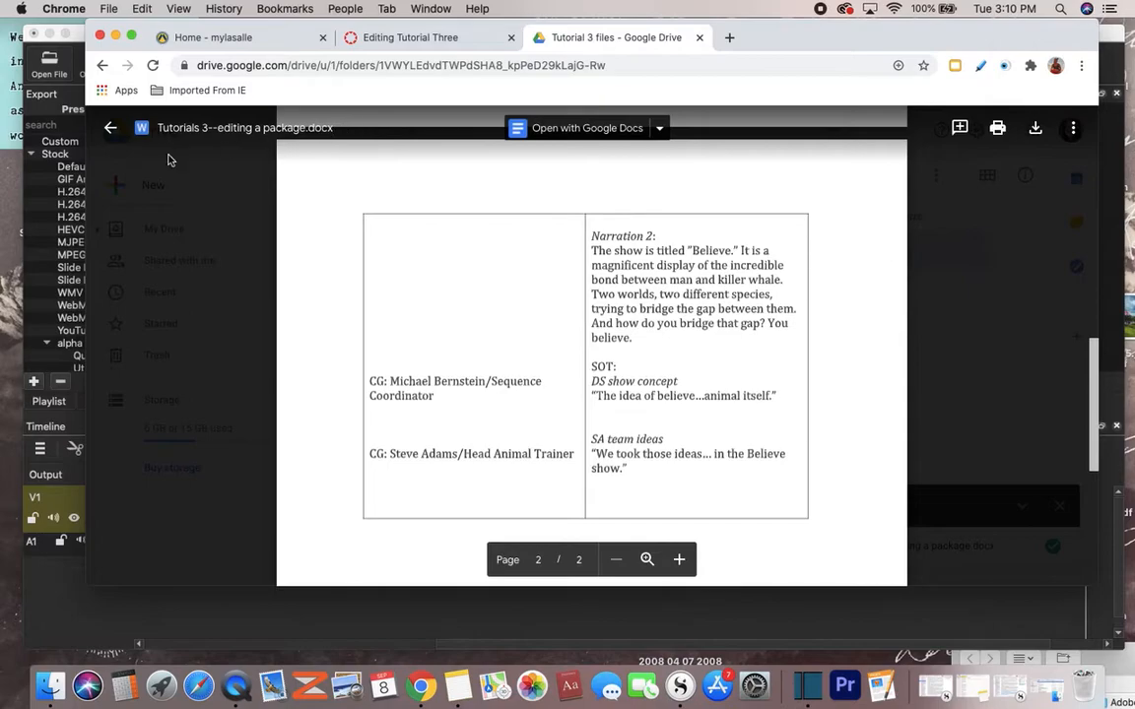
pyautogui.click(77, 223)
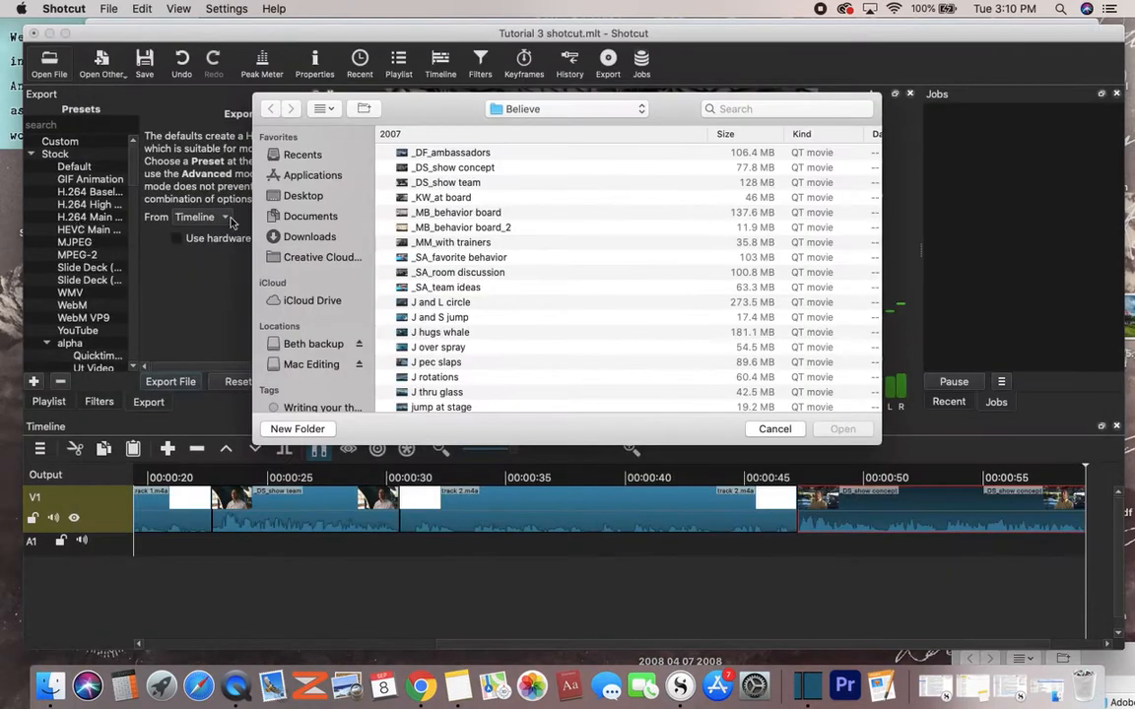
pyautogui.click(433, 288)
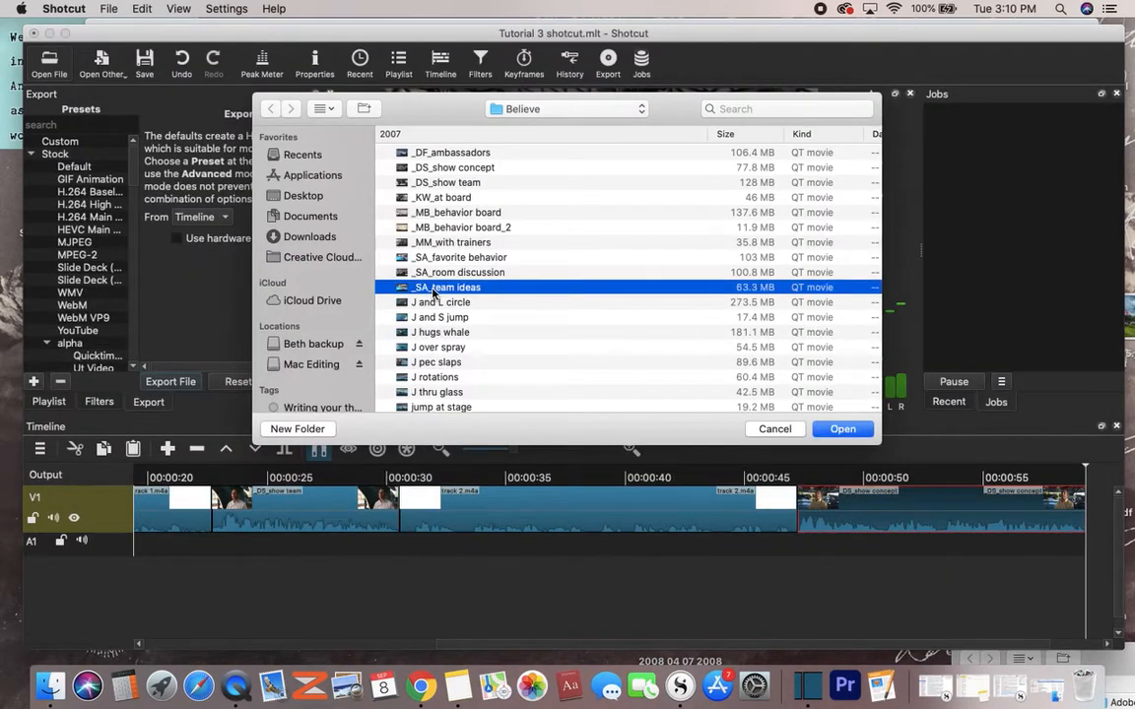
pyautogui.click(839, 429)
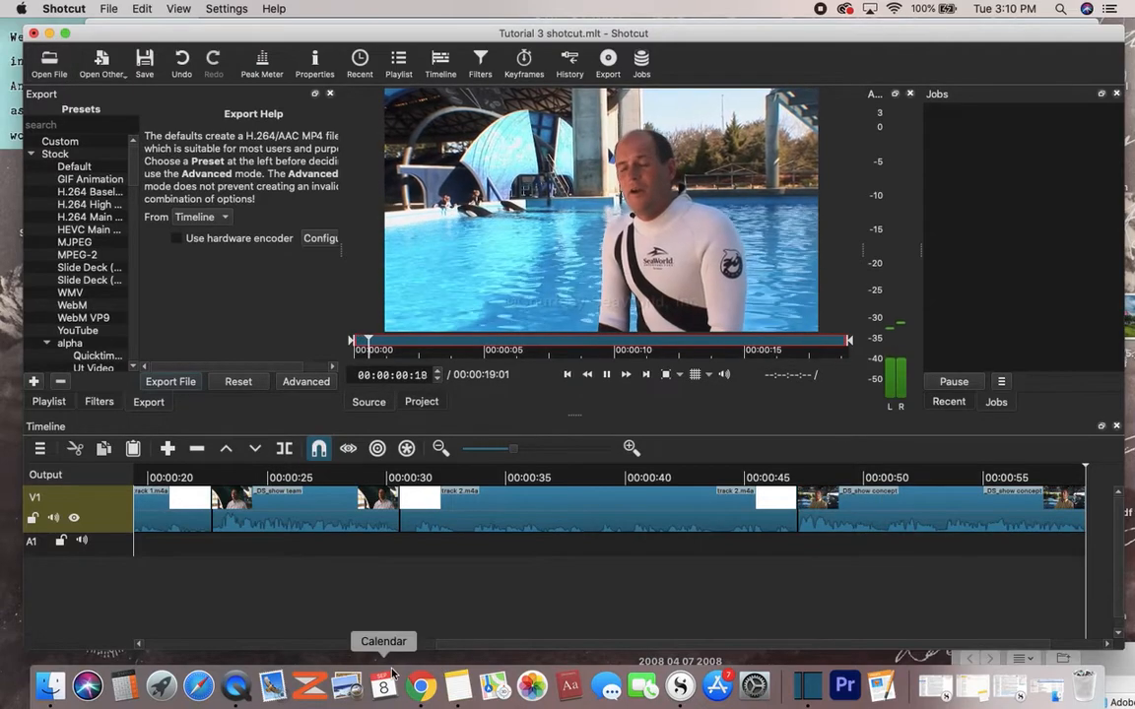
# Play _SA_team ideas against the quote in the Chrome script, and set its out point in Shotcut at 00:00:15:28
pyautogui.press('space')
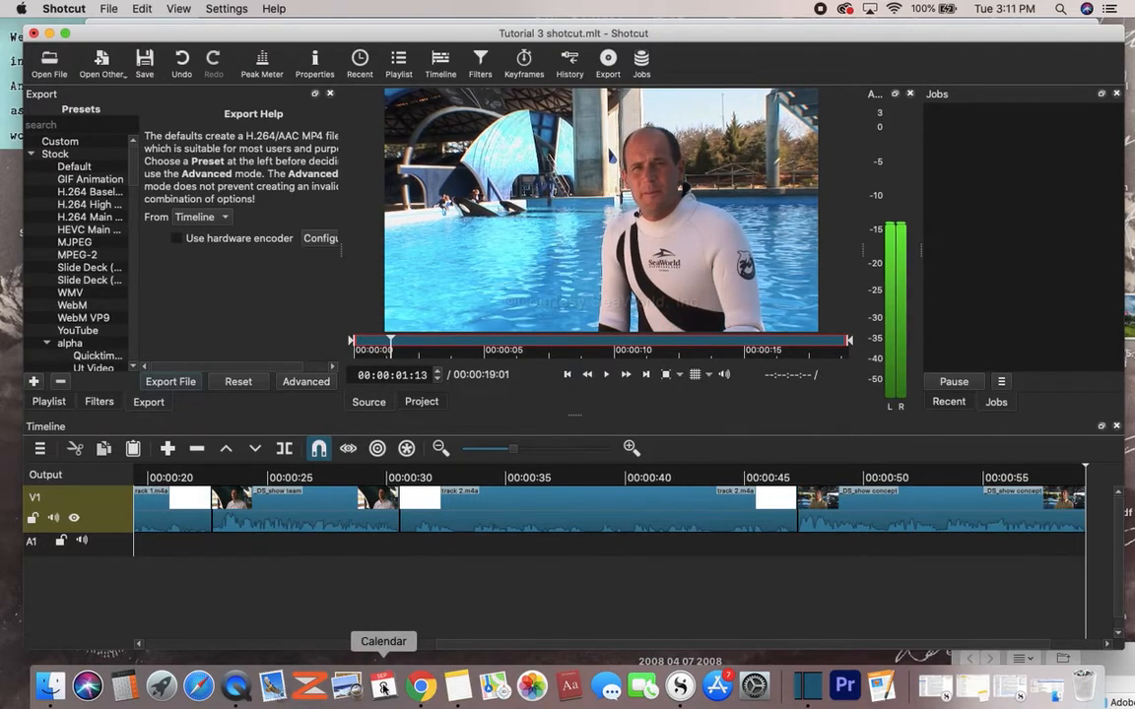
pyautogui.click(420, 687)
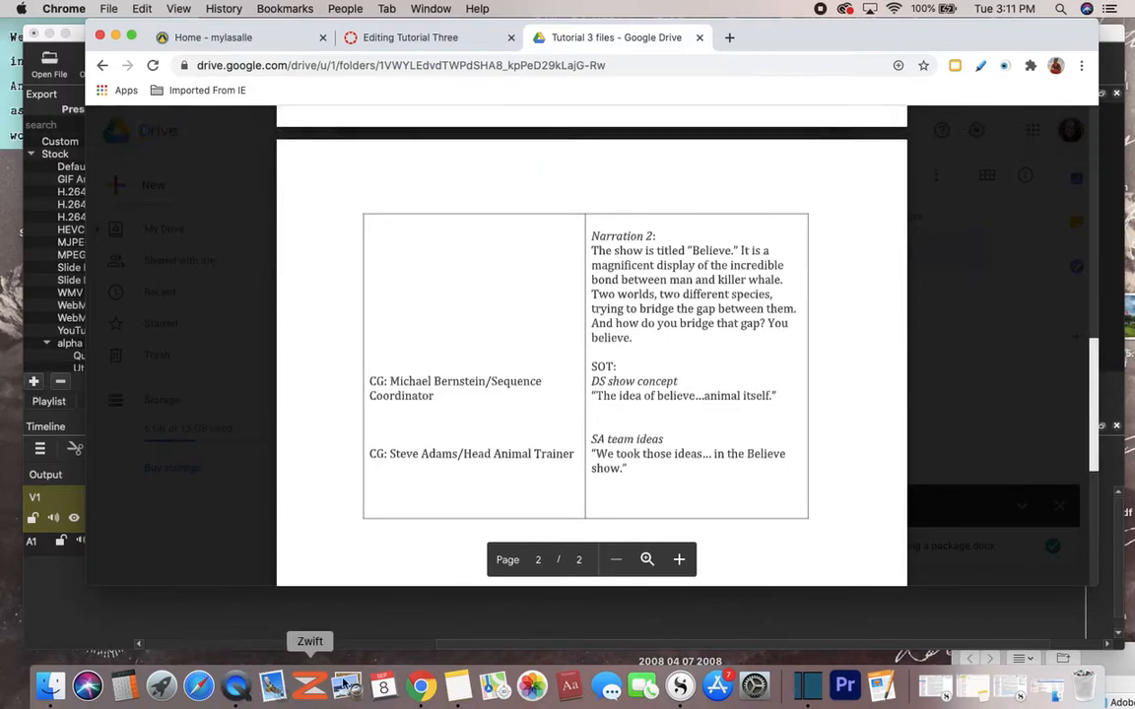
pyautogui.click(808, 686)
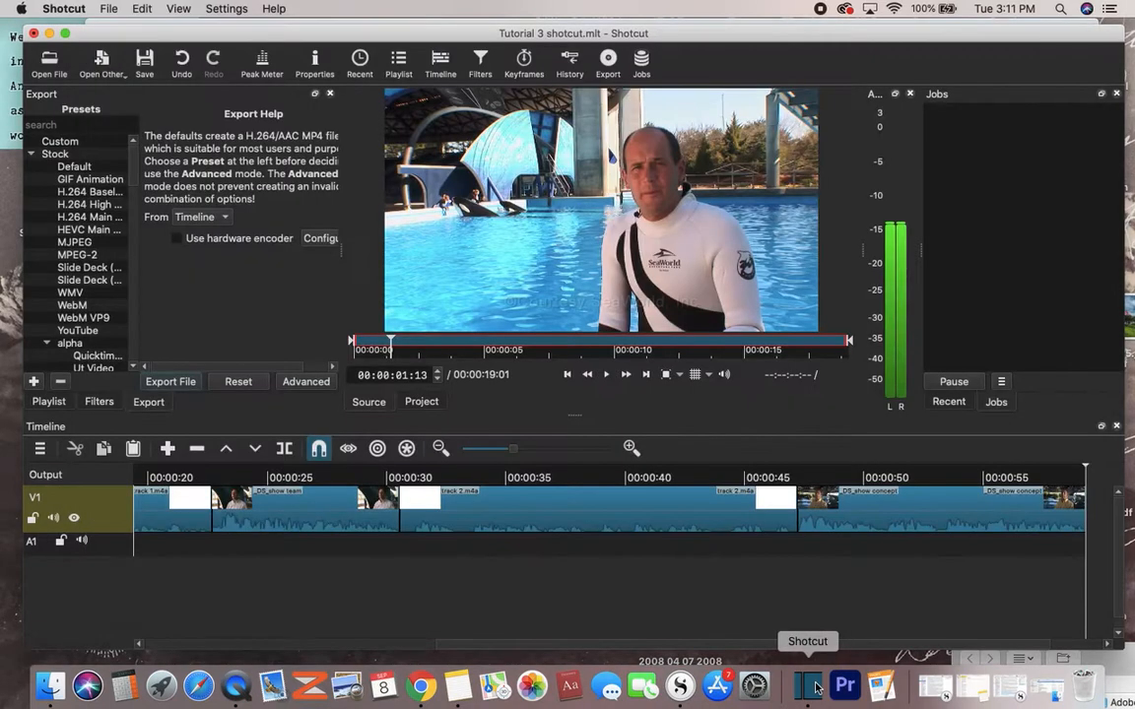
pyautogui.click(607, 375)
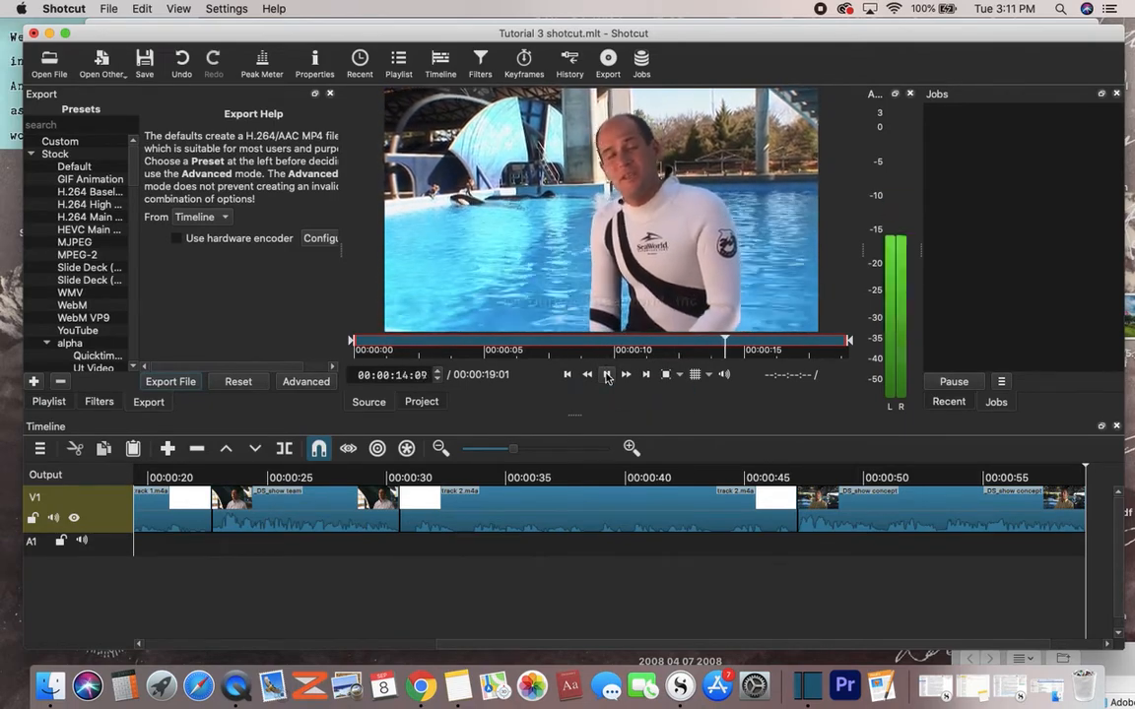
pyautogui.click(608, 376)
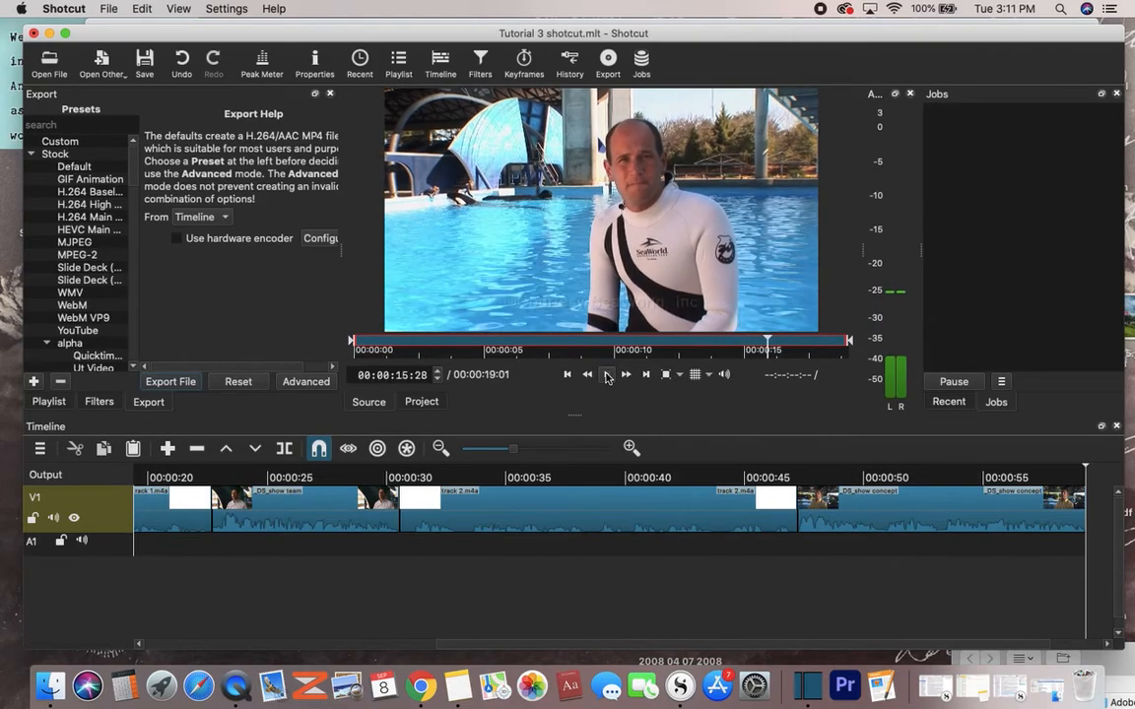
pyautogui.click(419, 690)
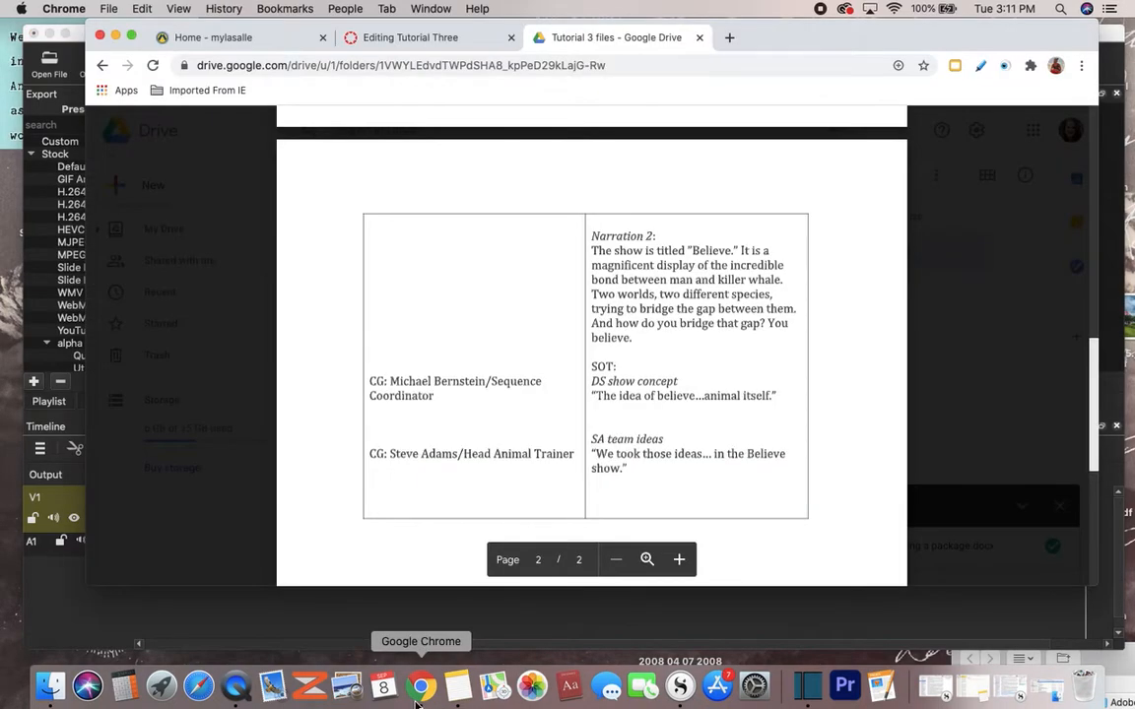
pyautogui.click(813, 690)
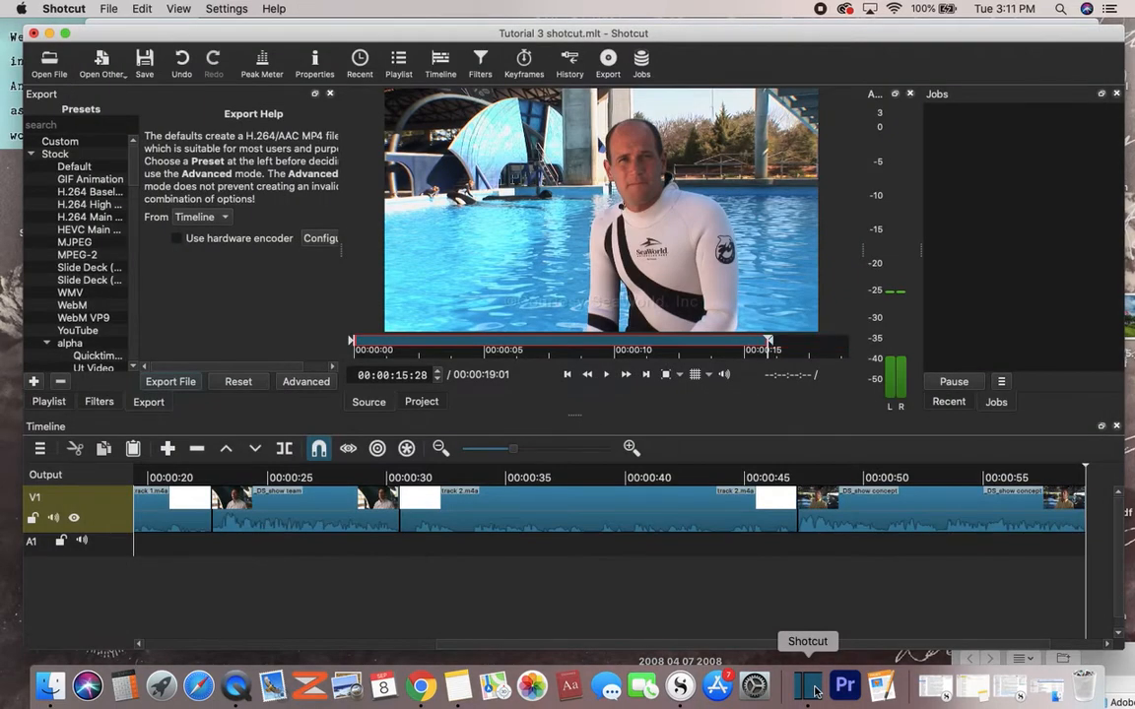
# Play _SA_team ideas from near its beginning and set its in point at 00:00:04:26
pyautogui.click(402, 342)
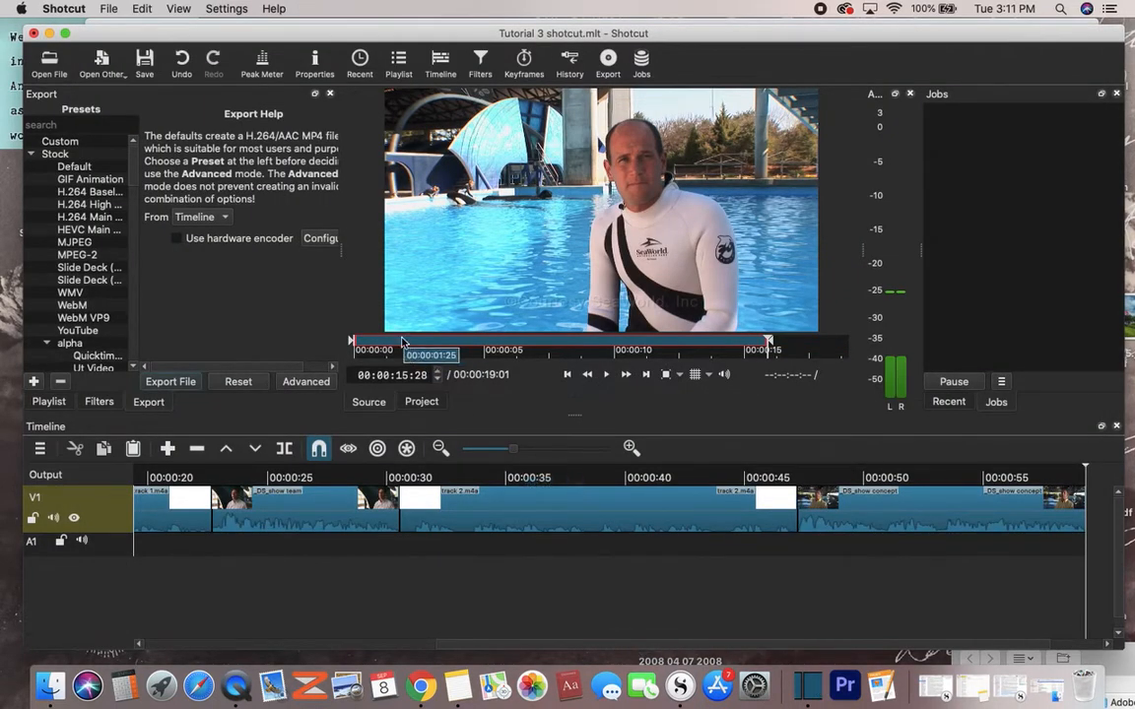
pyautogui.press('space')
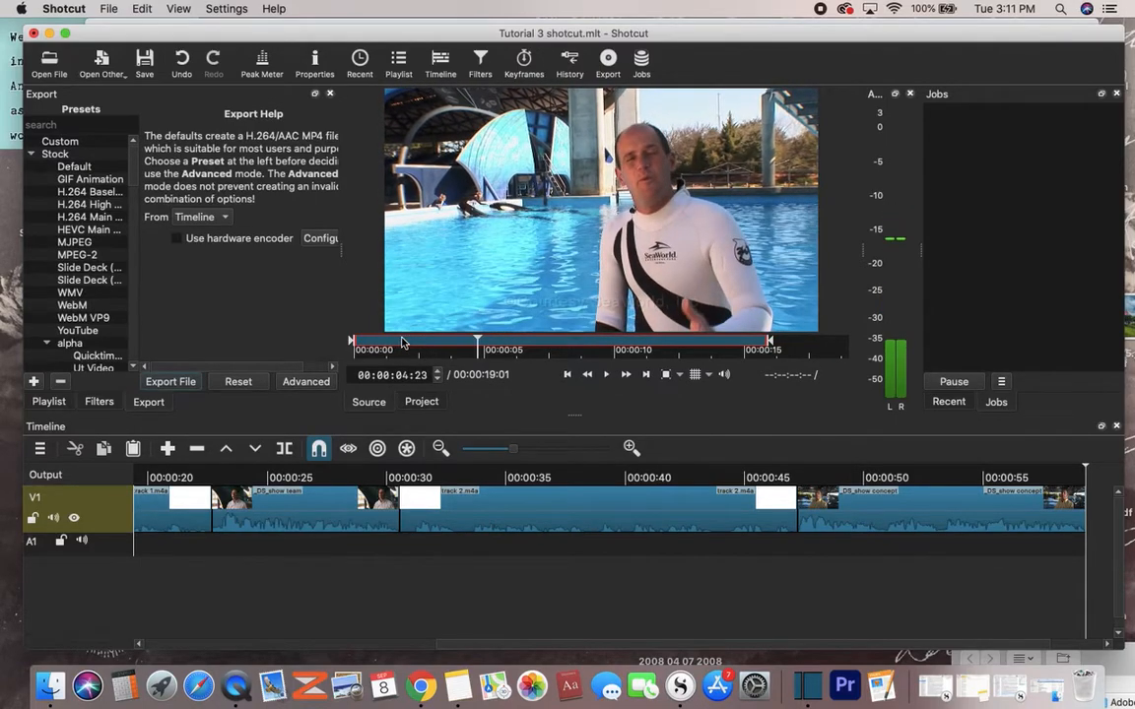
pyautogui.press('space')
pyautogui.press('Left')
pyautogui.press('Left')
pyautogui.press('Left')
pyautogui.press('Left')
pyautogui.press('i')
pyautogui.press('space')
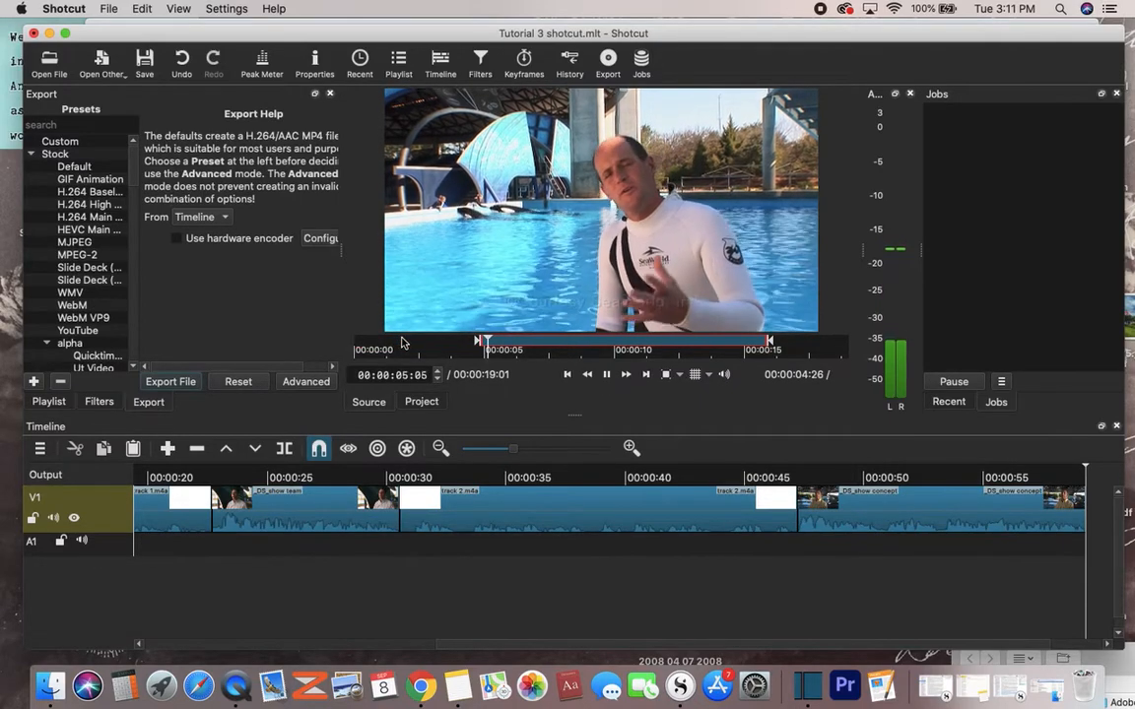
# Replay the start of the _SA_team ideas quote and set the clip's in point at 00:00:04:19
pyautogui.press('space')
pyautogui.click(448, 339)
pyautogui.press('space')
pyautogui.press('space')
pyautogui.press('i')
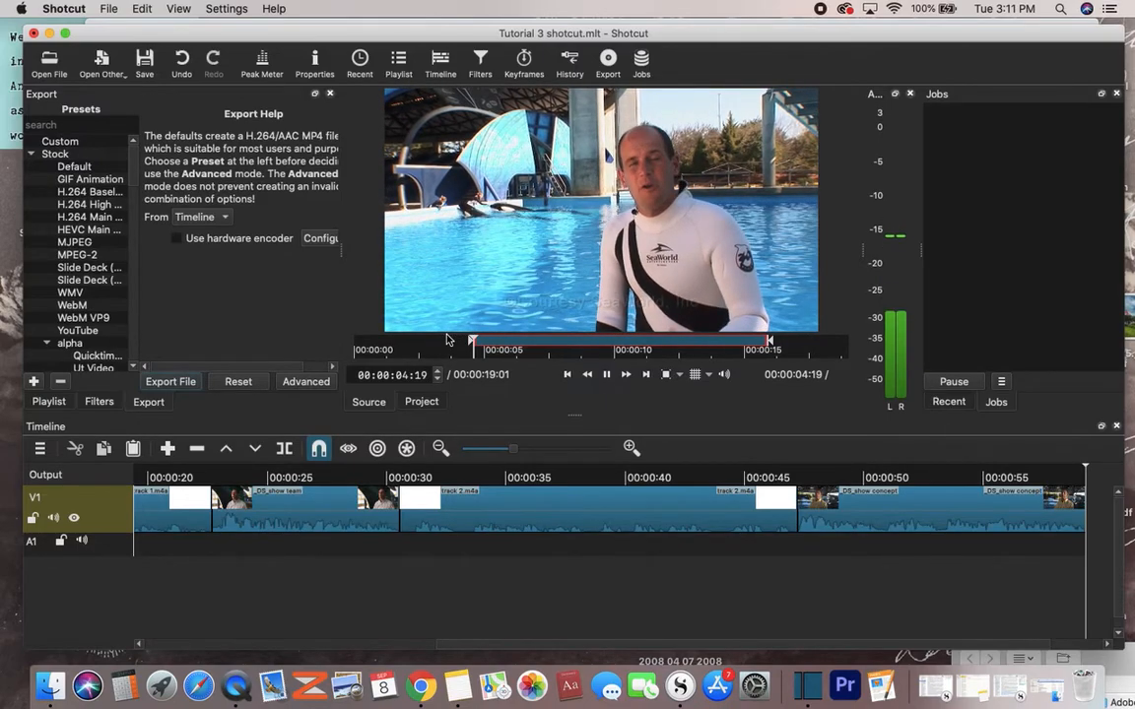
pyautogui.press('space')
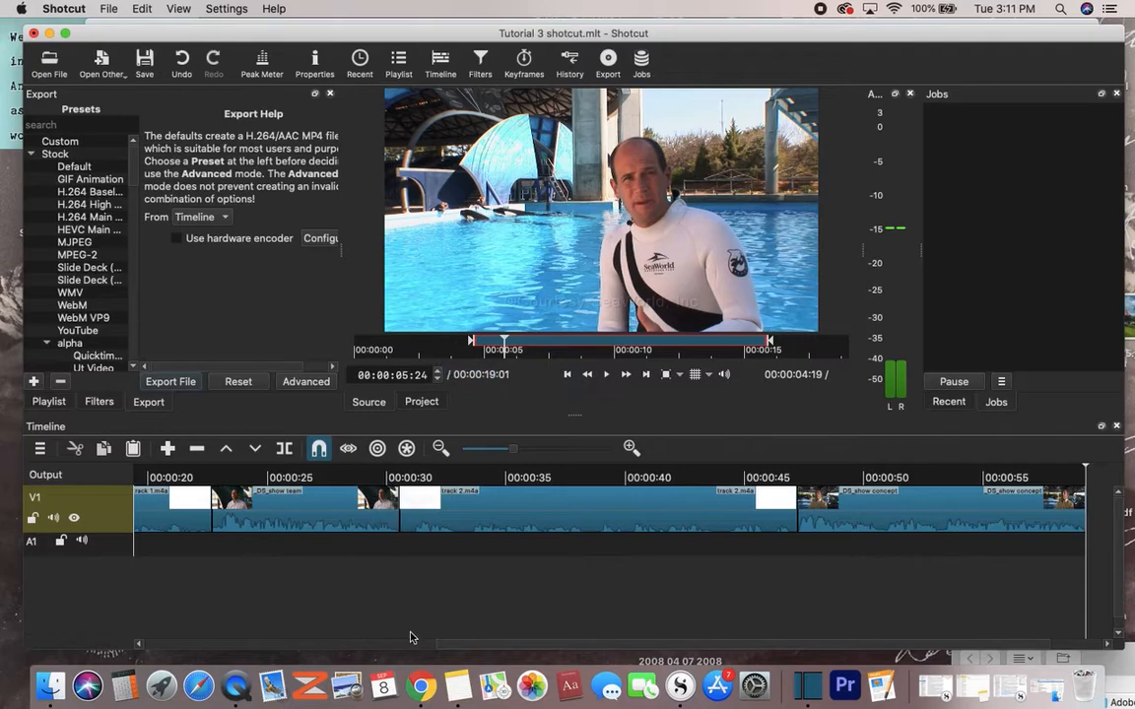
# Recheck the SA team ideas quote in the Chrome script, return to Shotcut, and append the clip to V1 after _DS_show concept
pyautogui.click(421, 684)
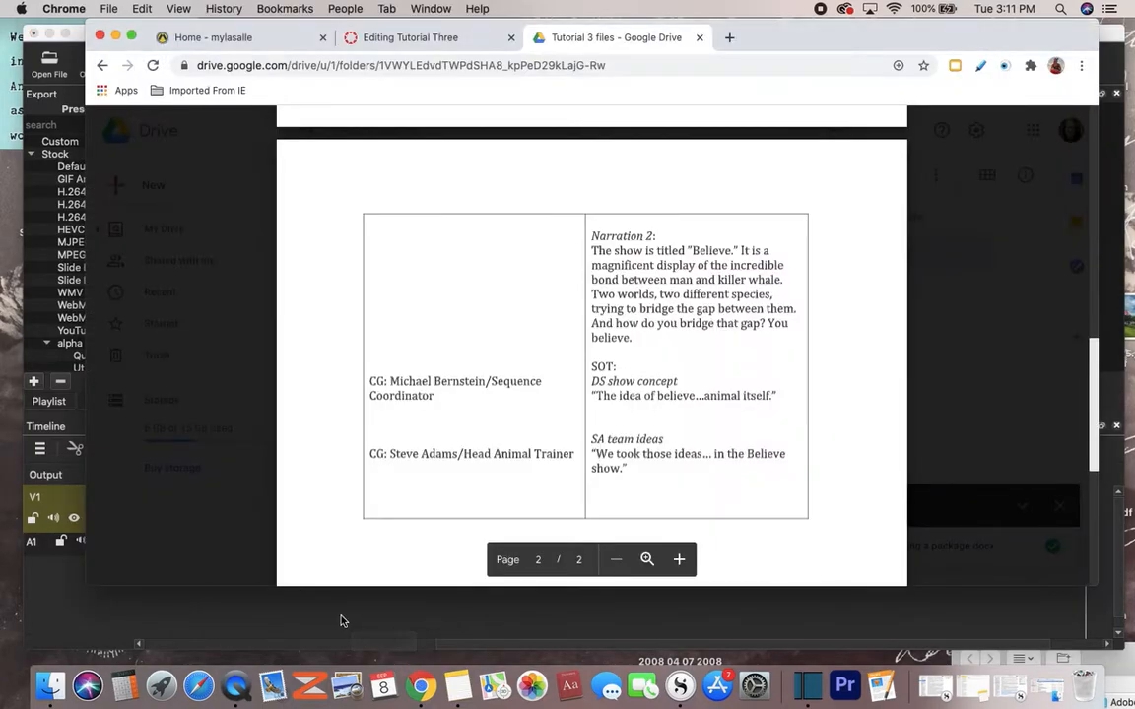
pyautogui.click(808, 686)
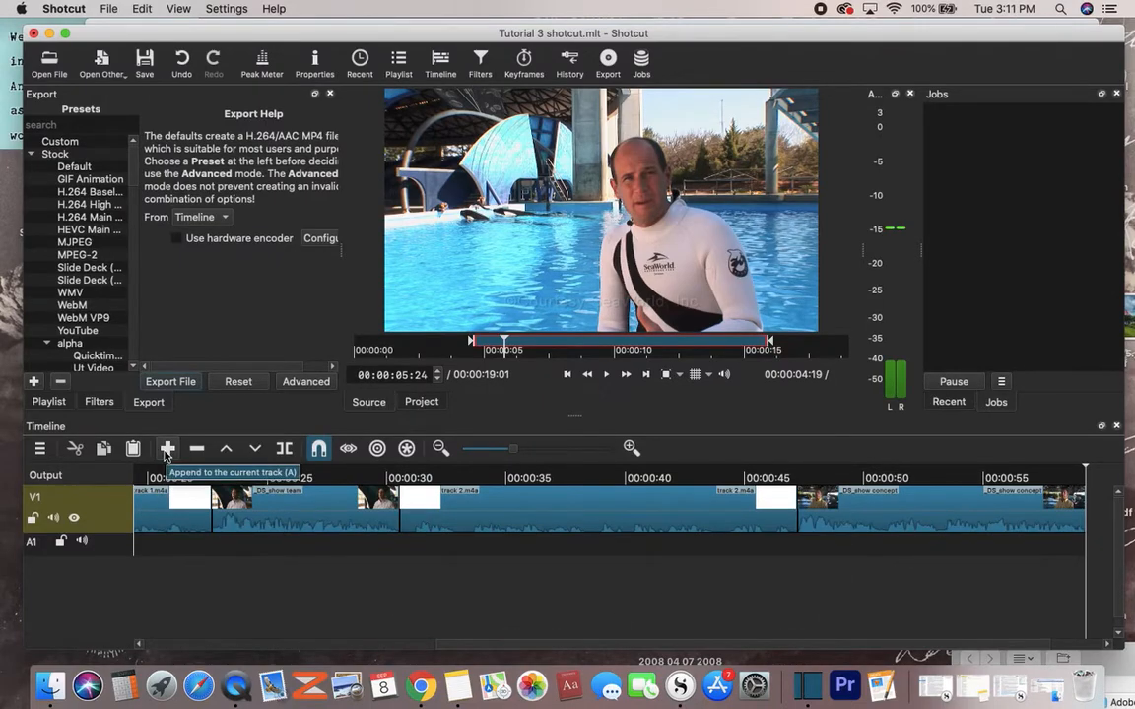
pyautogui.click(168, 449)
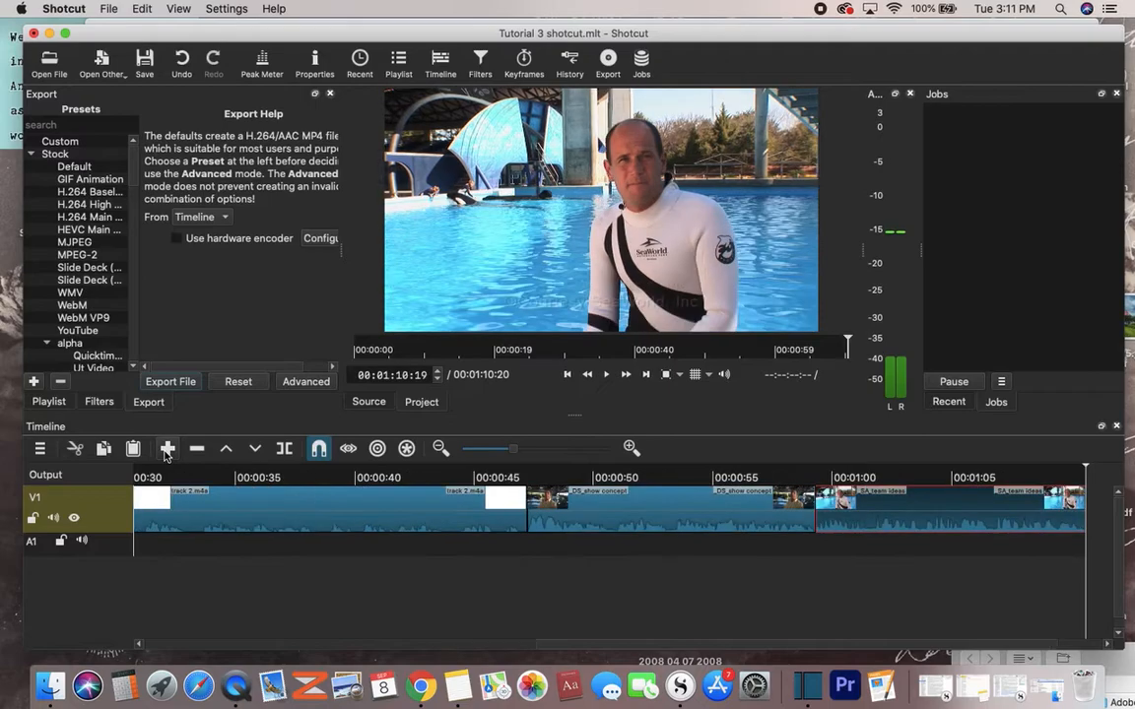
# Switch to Chrome to check whether the script lists anything after the SA team ideas sound bite
pyautogui.click(501, 610)
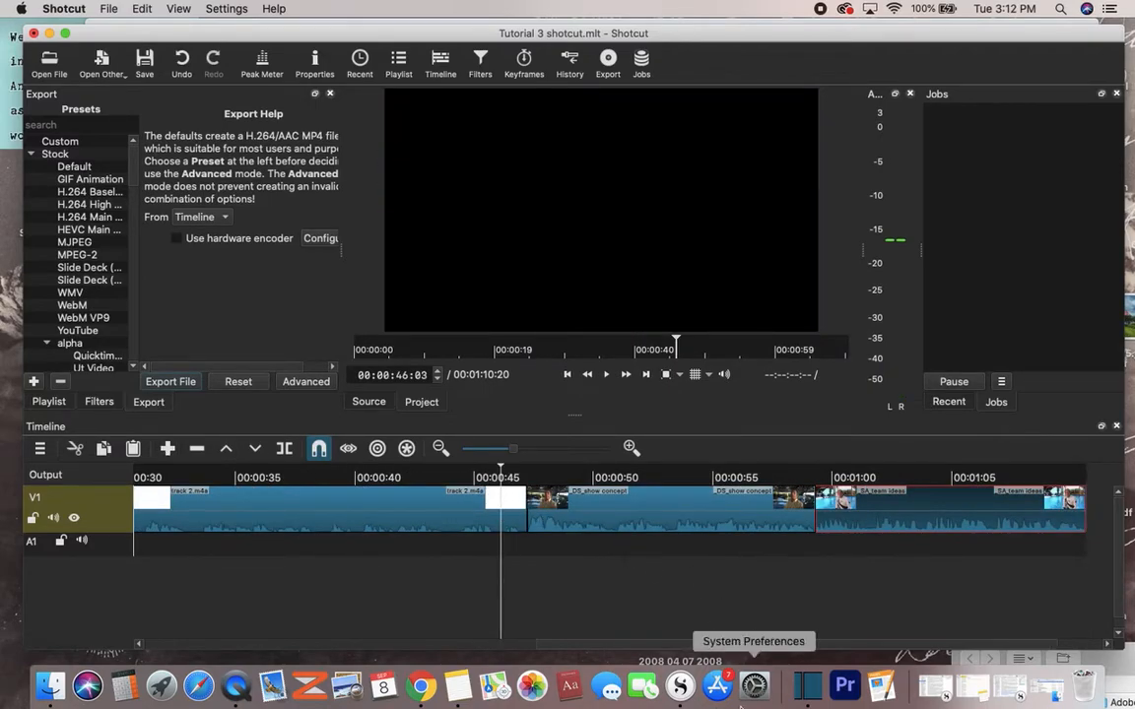
pyautogui.click(420, 687)
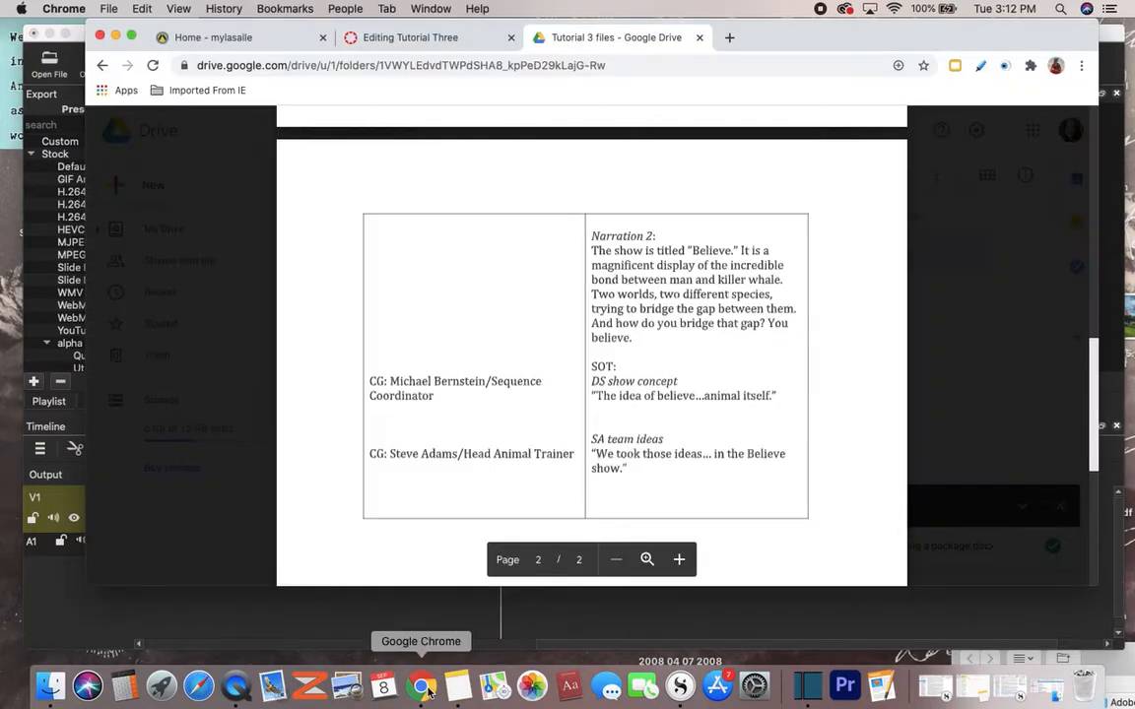
# Review the Chrome script from the SA team ideas sound bite back to the opening Whale cu feeding shot, checking the Video column
pyautogui.scroll(-2, 649, 486)
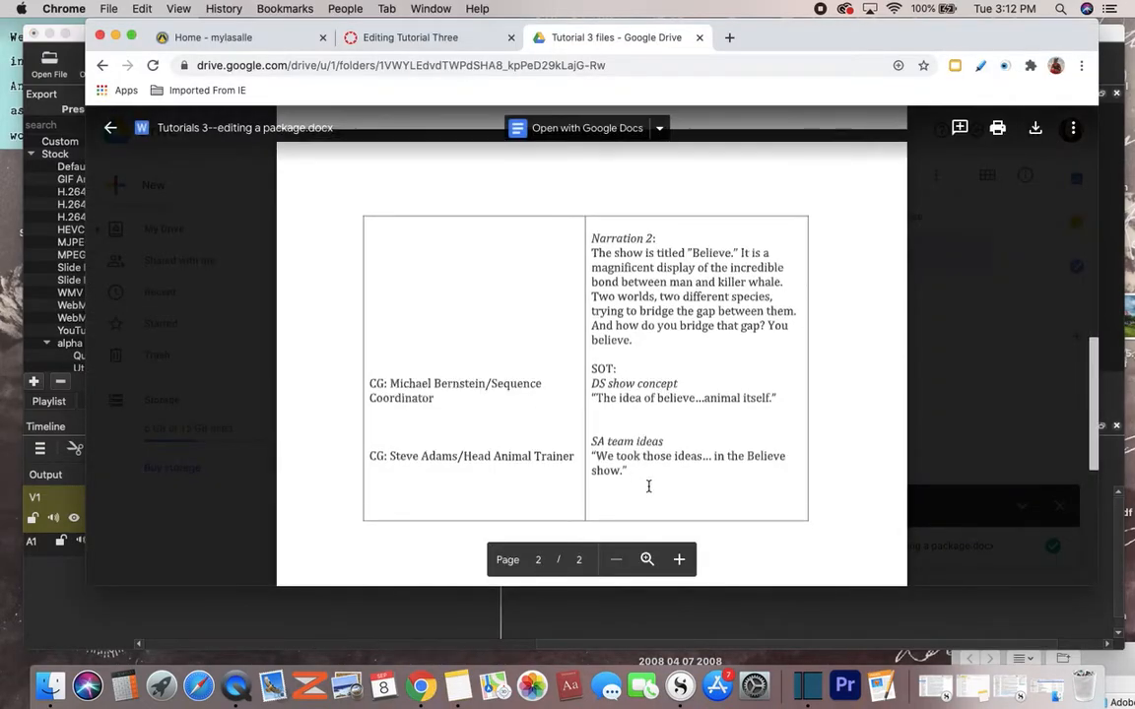
pyautogui.scroll(10, 648, 486)
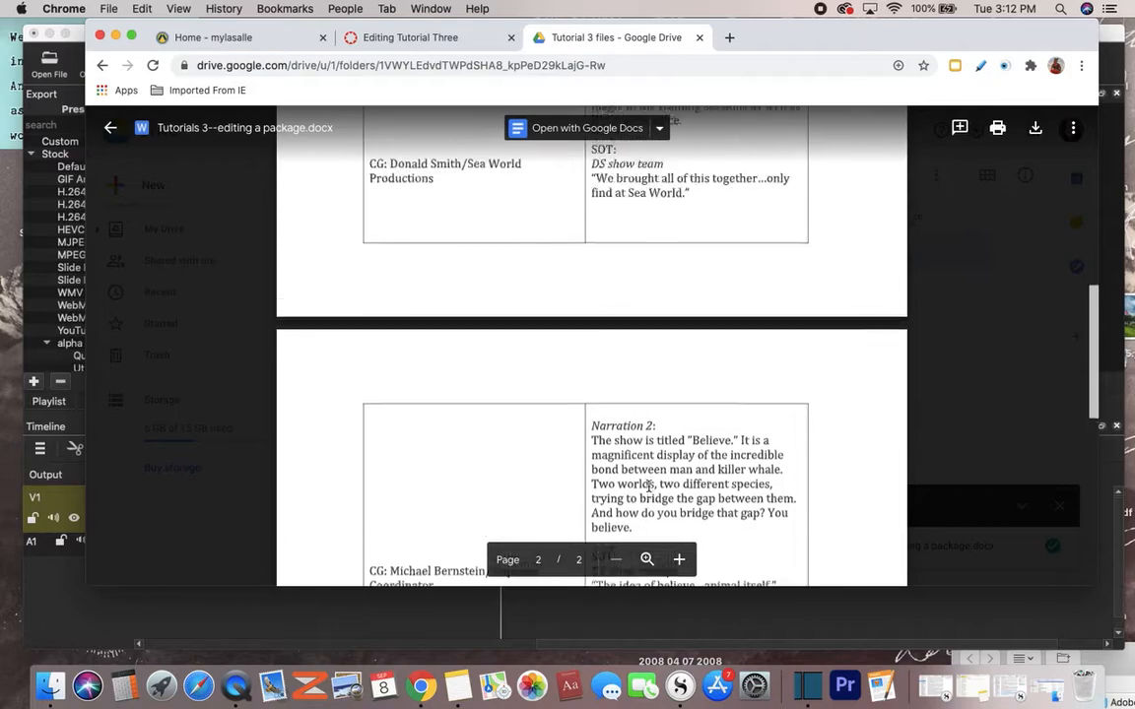
pyautogui.scroll(-4, 649, 494)
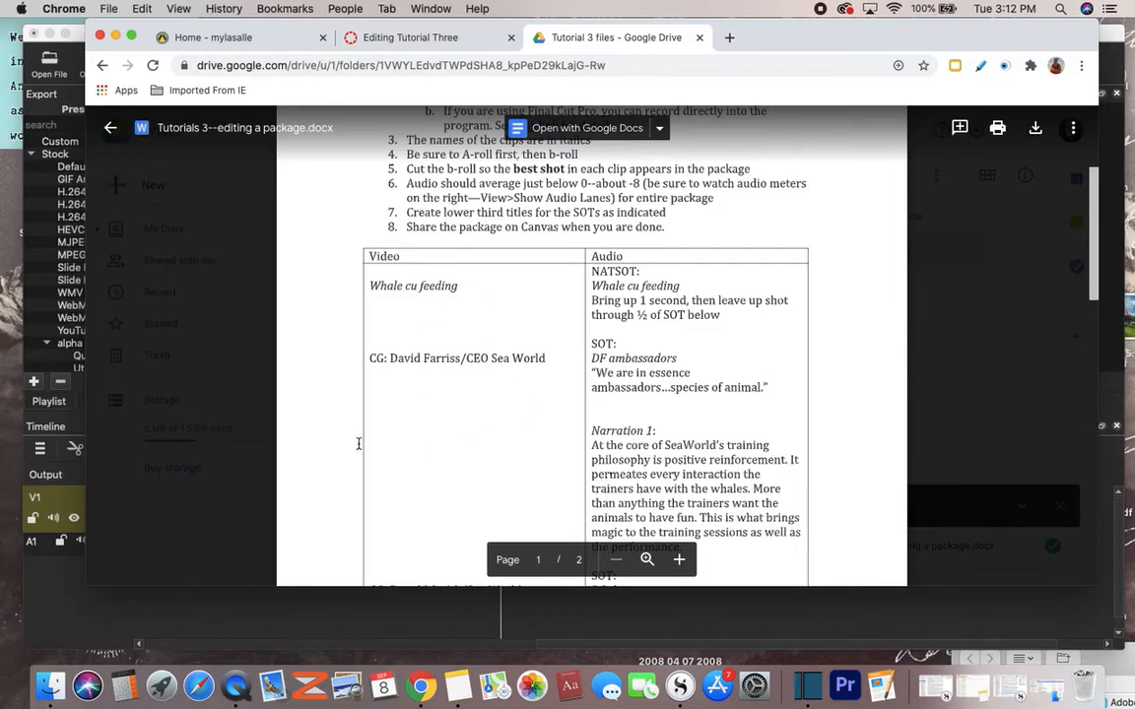
pyautogui.scroll(-2, 534, 421)
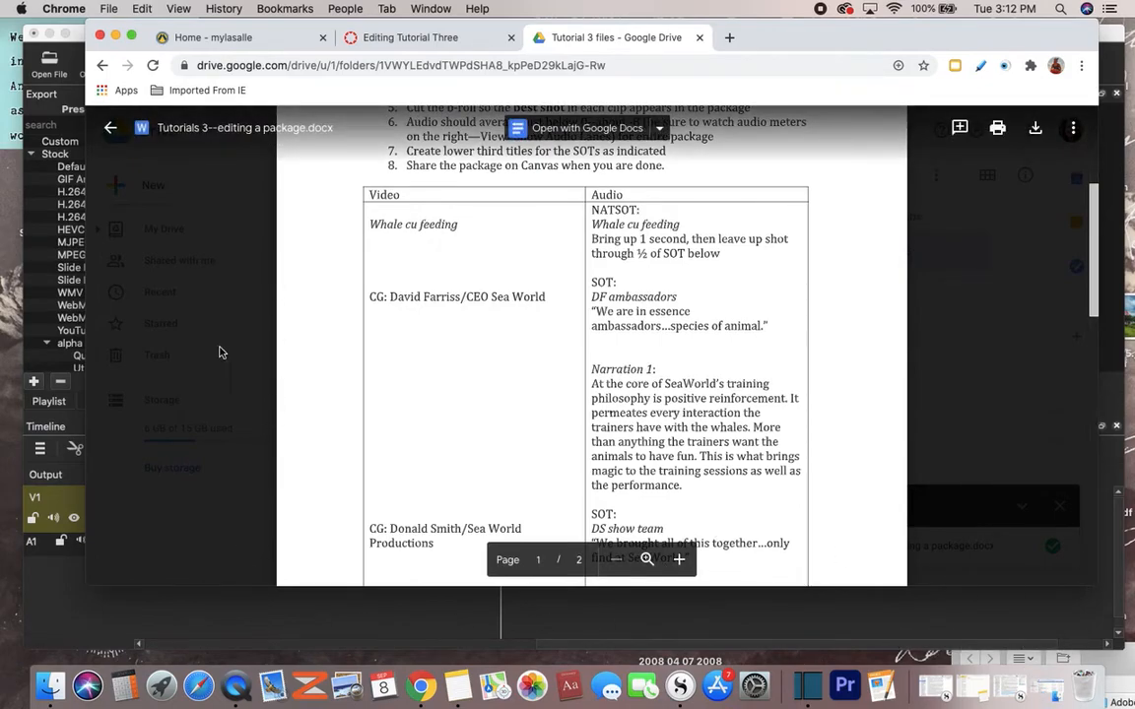
# Return to Shotcut and browse the b-roll clips in the Believe folder without opening any file
pyautogui.click(48, 59)
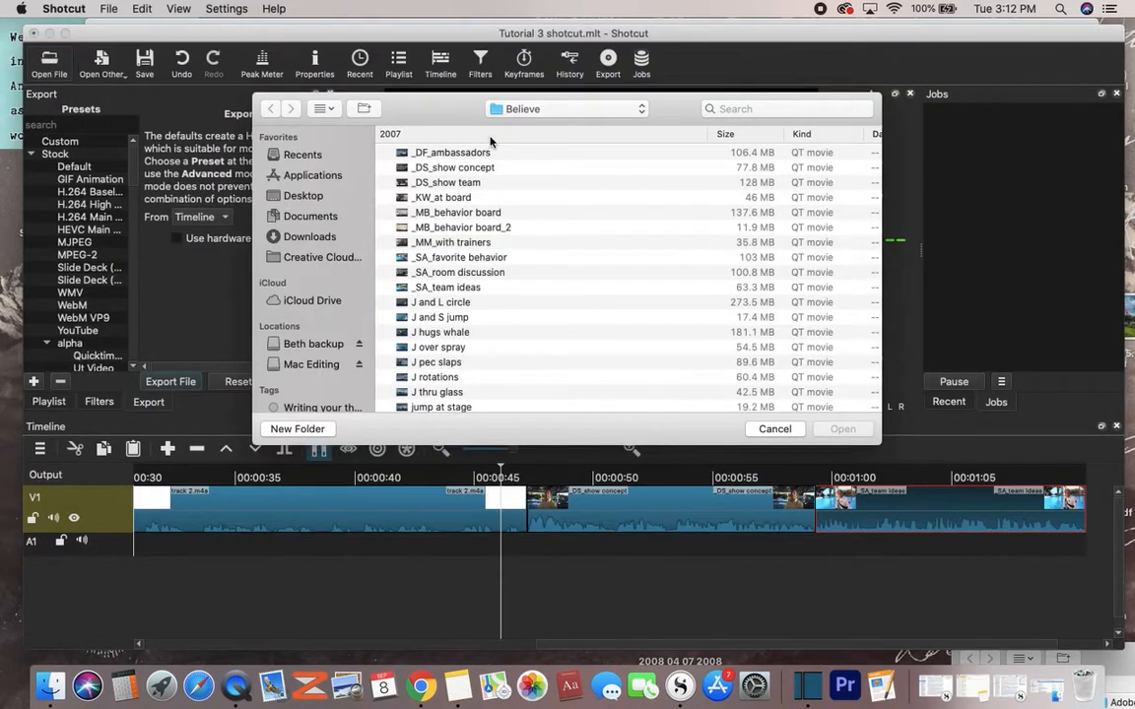
pyautogui.scroll(-10, 489, 253)
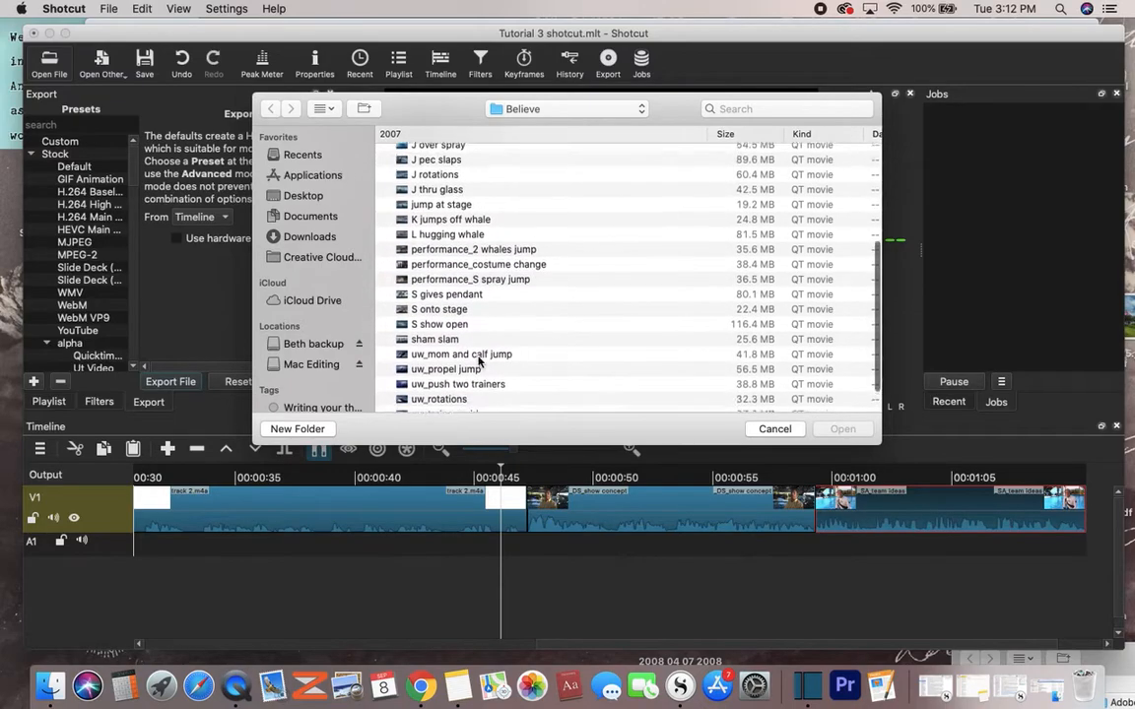
pyautogui.scroll(5, 458, 296)
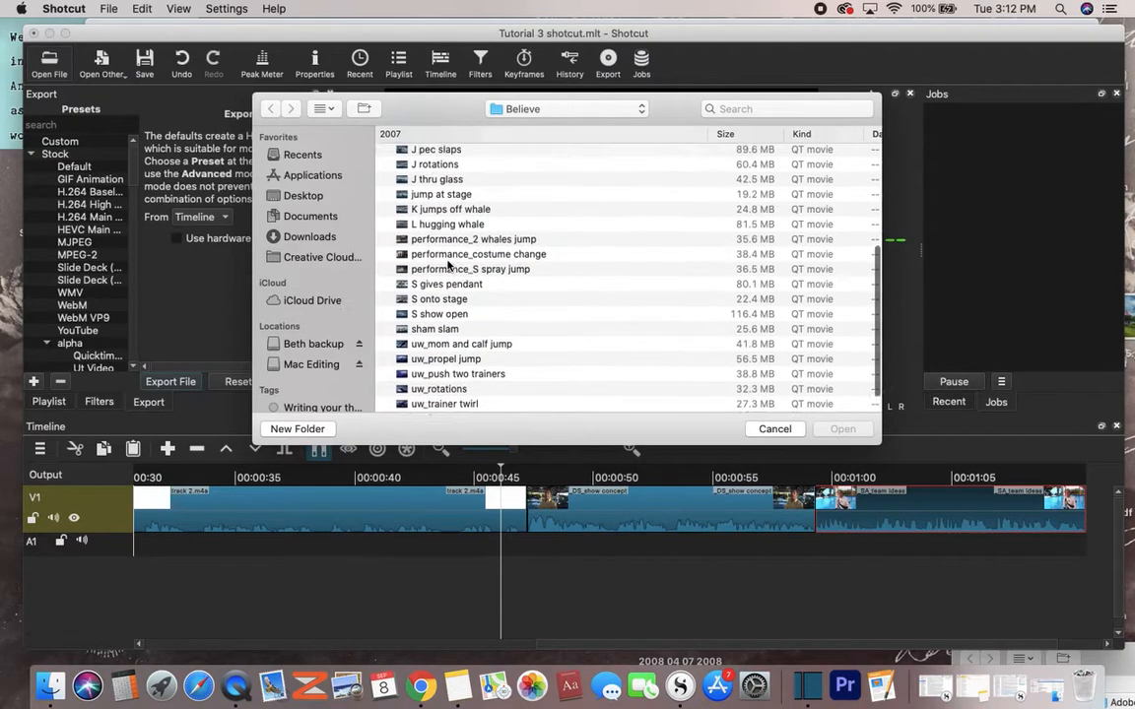
pyautogui.scroll(-5, 448, 264)
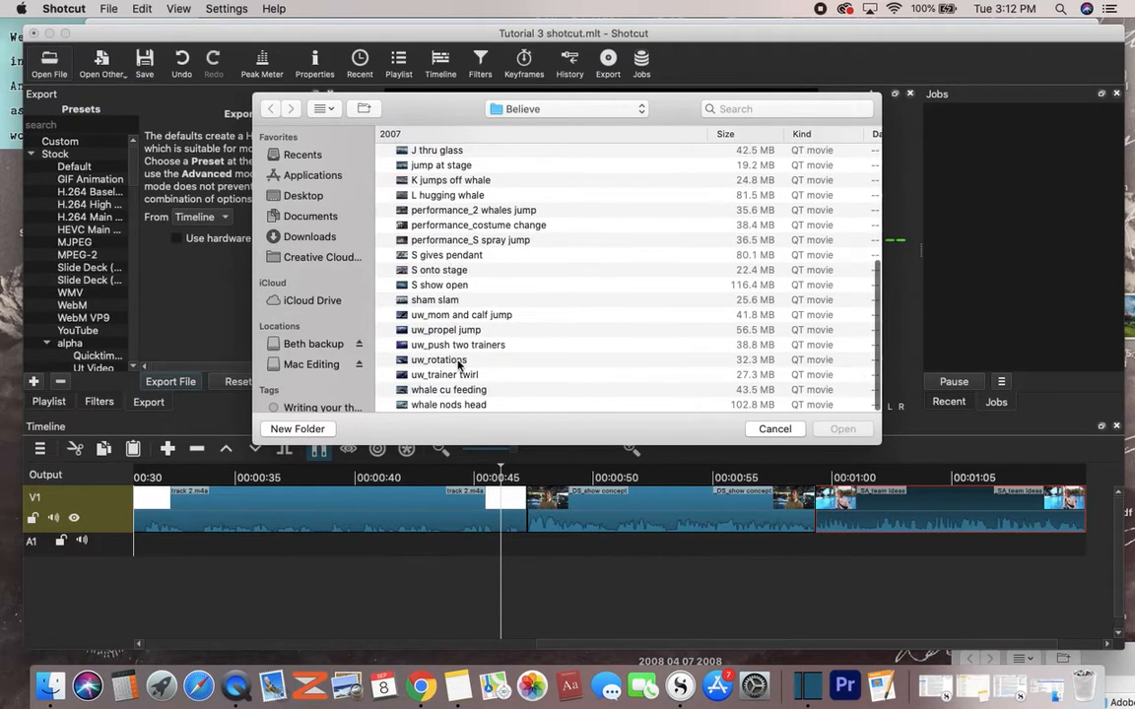
pyautogui.click(774, 430)
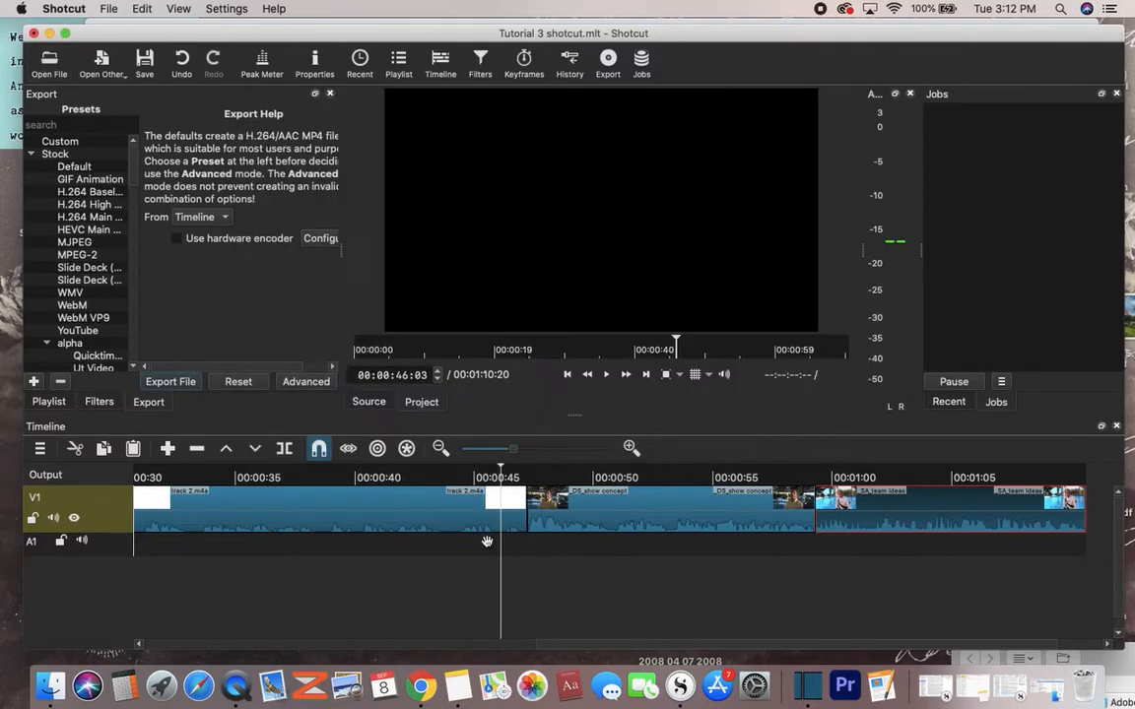
# Inspect the assembled A-roll on V1 by placing the playhead in the track 2 narration and at 00:00:56:05 in _DS_show concept
pyautogui.click(428, 571)
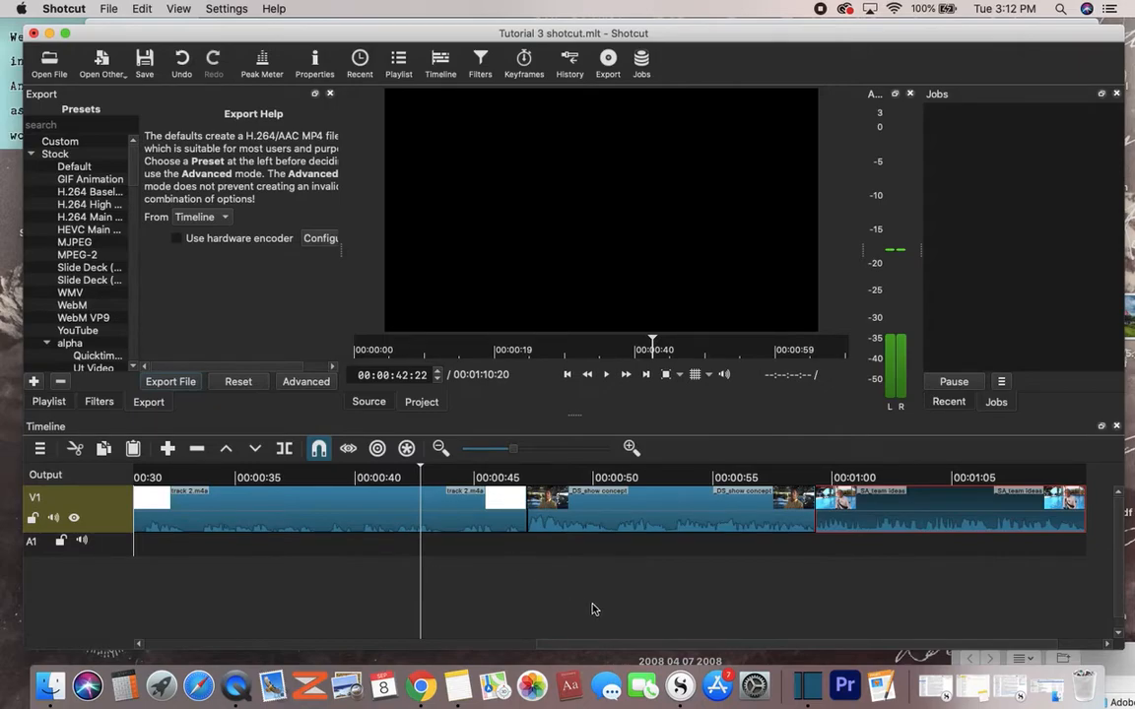
pyautogui.click(129, 527)
pyautogui.click(741, 622)
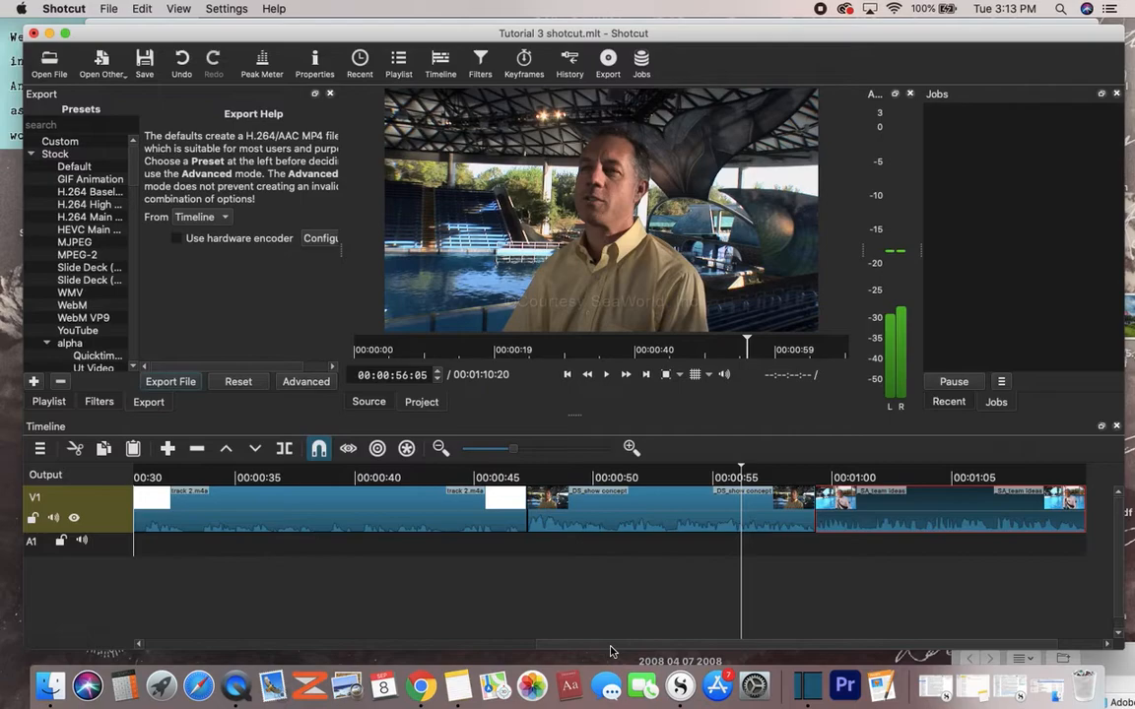
# Switch to Chrome and reread the script's numbered instructions on b-roll, audio levels and lower third titles
pyautogui.click(421, 695)
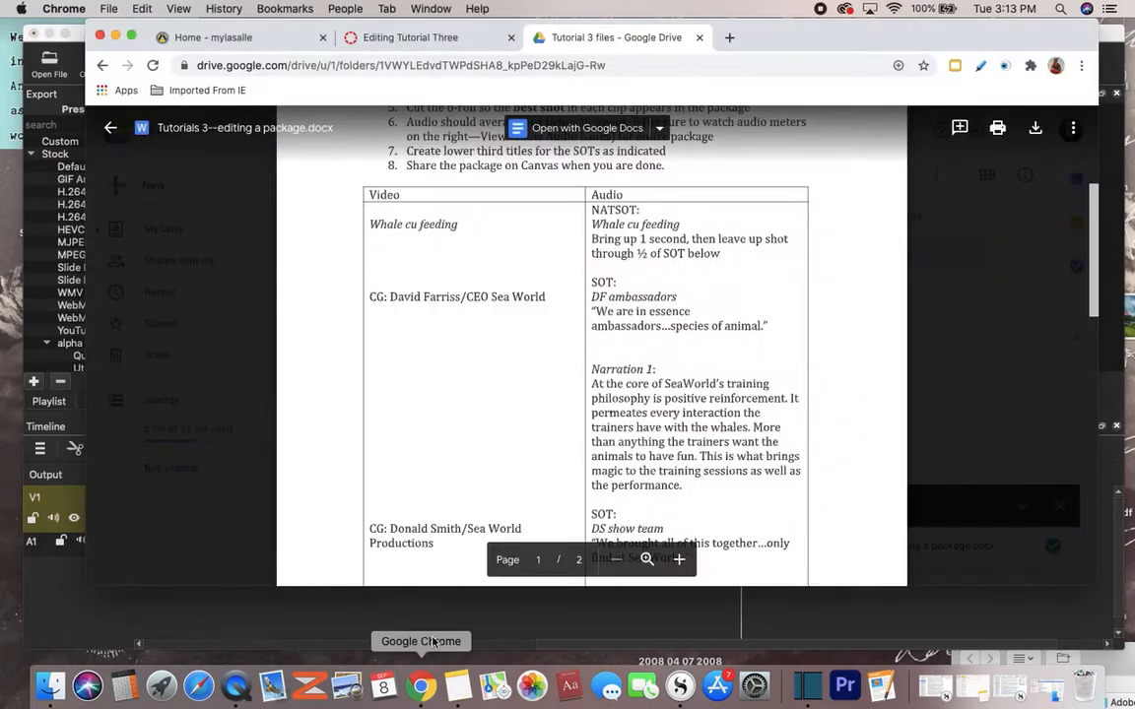
pyautogui.scroll(3, 535, 340)
pyautogui.scroll(2, 537, 340)
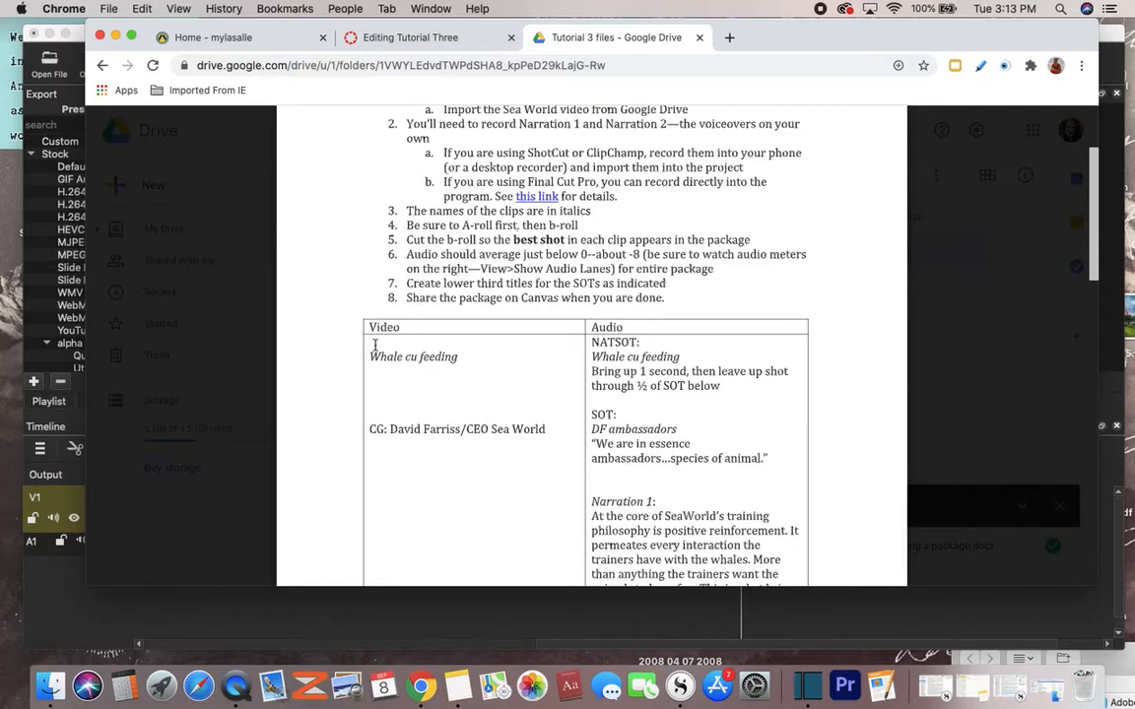
# Return to Shotcut and play the timeline from _DS_show concept into _SA_team ideas to check the audio meter levels
pyautogui.click(808, 685)
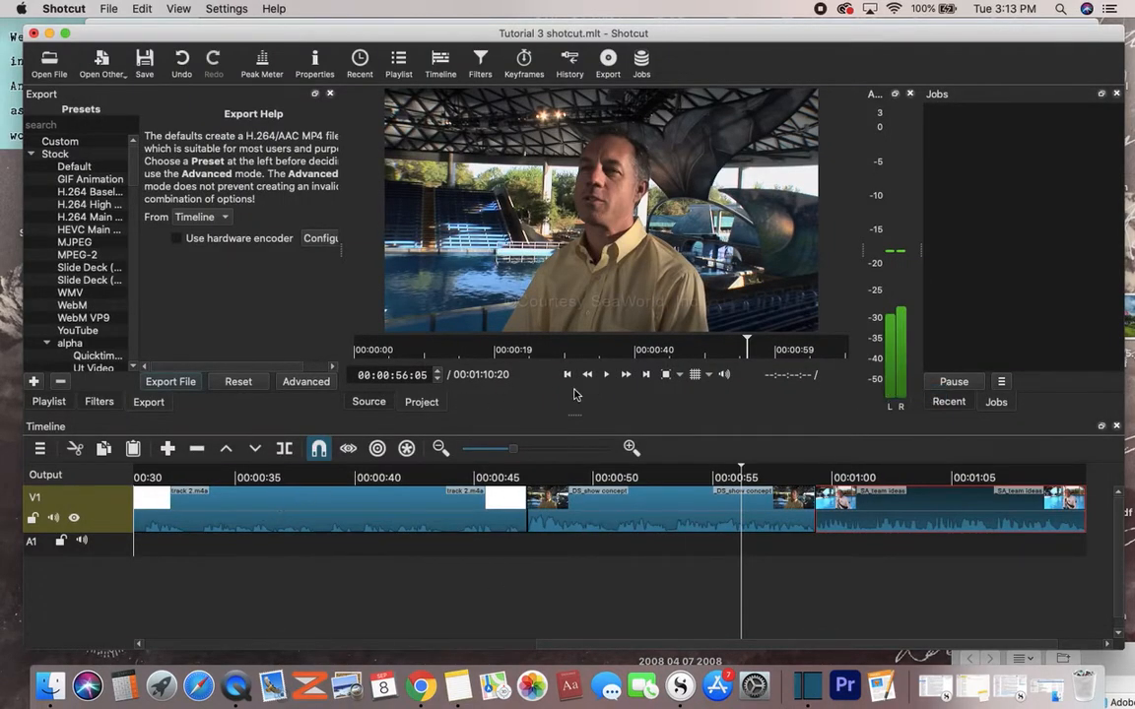
pyautogui.click(606, 374)
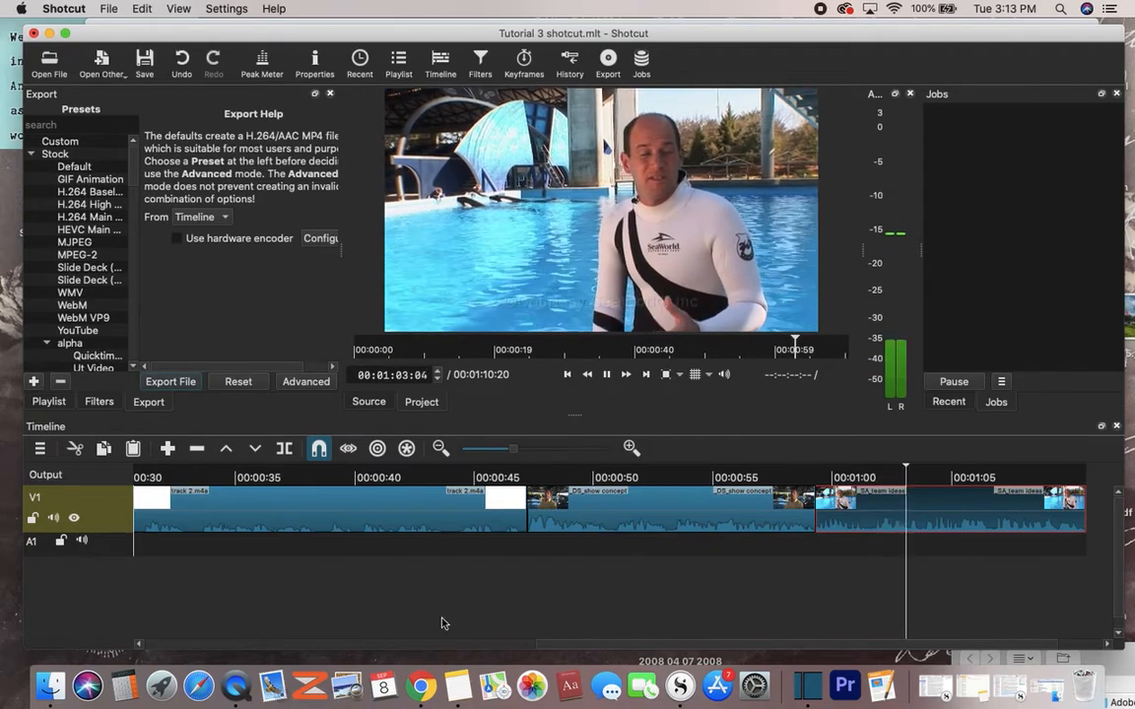
pyautogui.press('space')
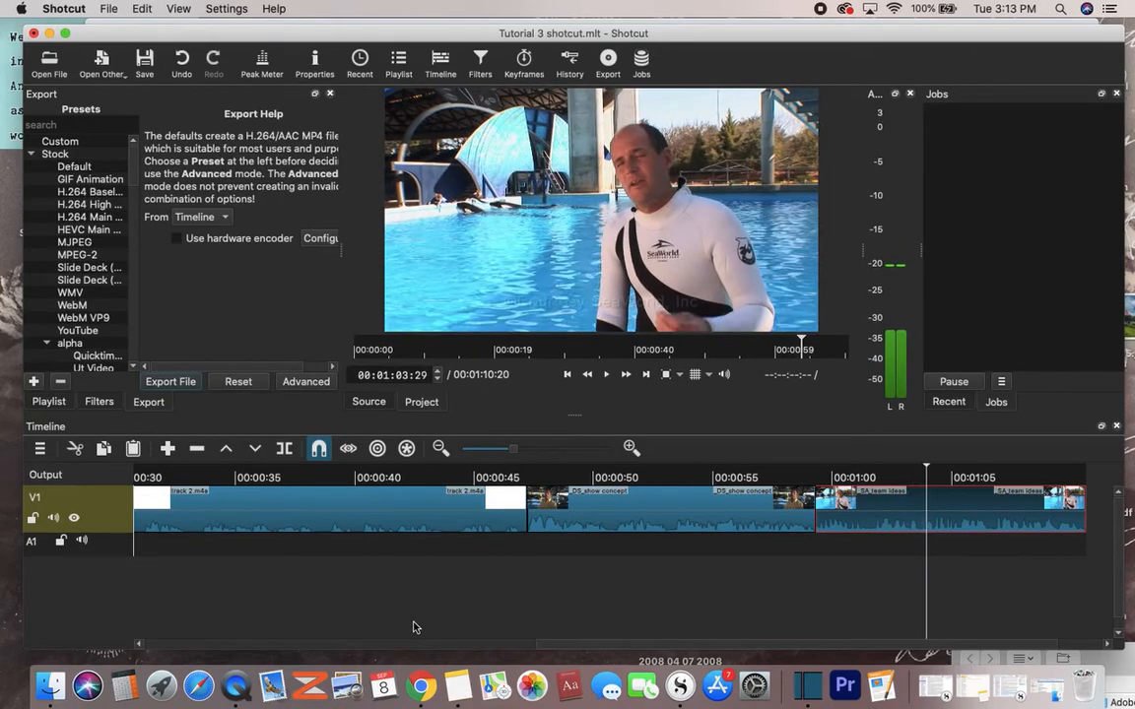
pyautogui.click(421, 685)
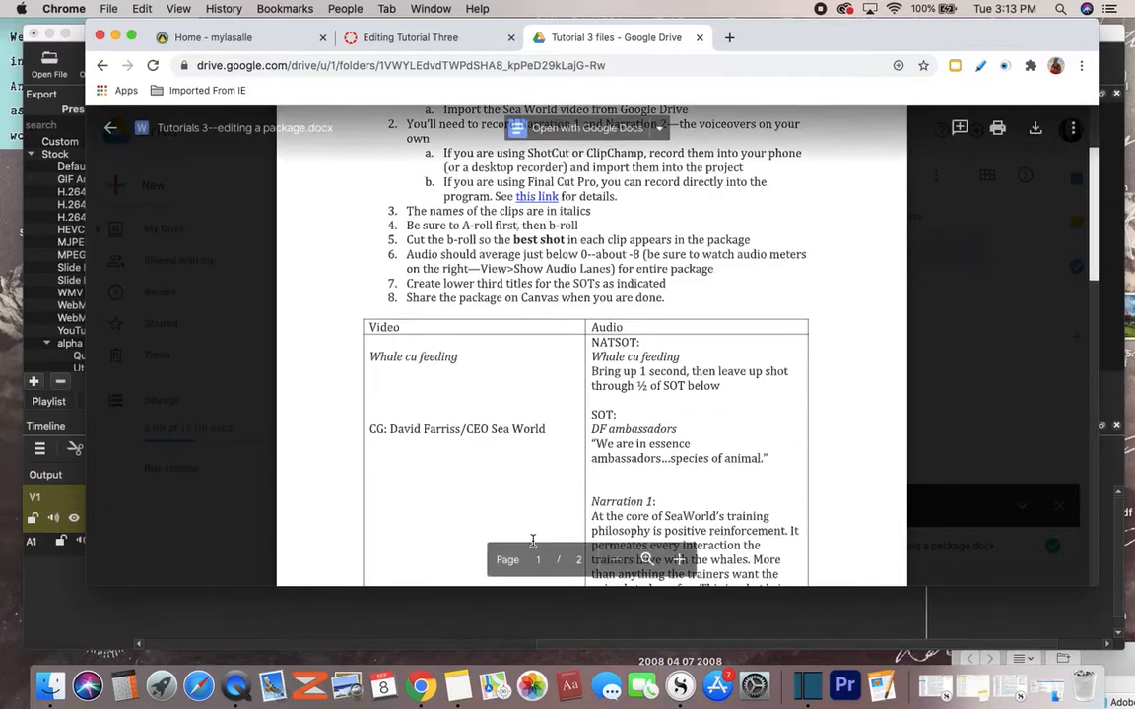
pyautogui.click(232, 689)
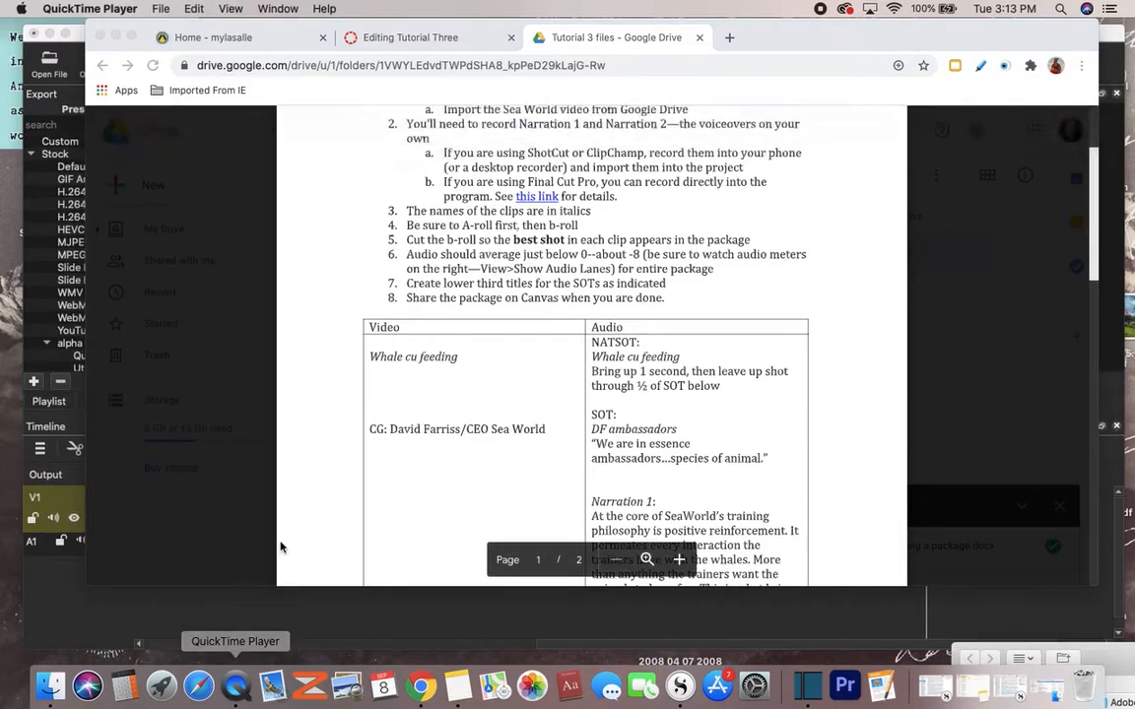